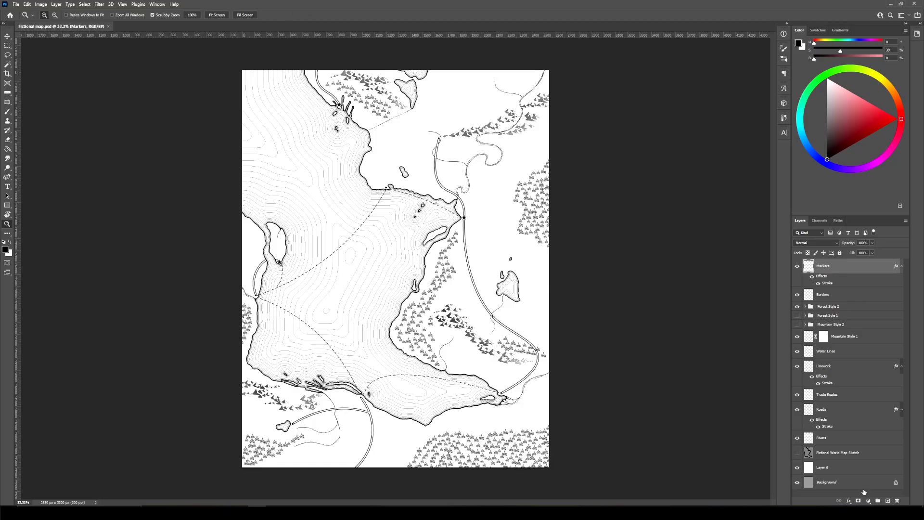
left_click(888, 500)
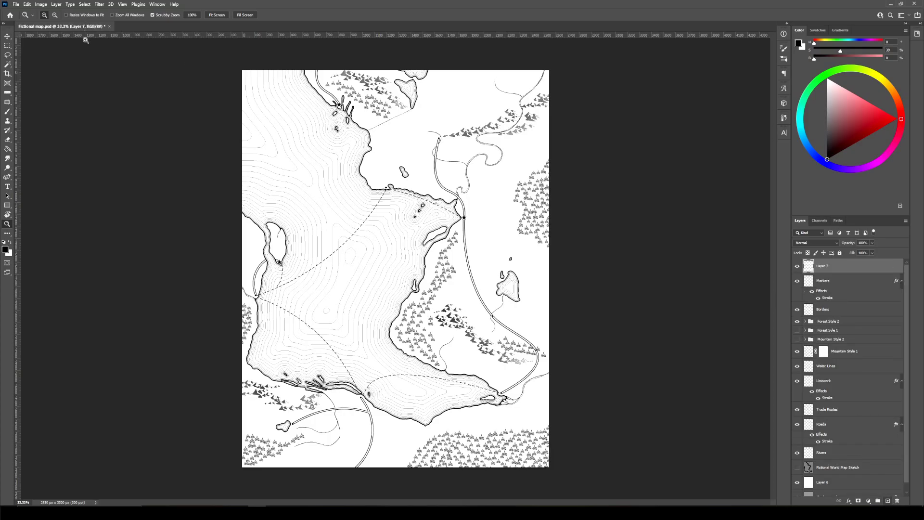
key("t")
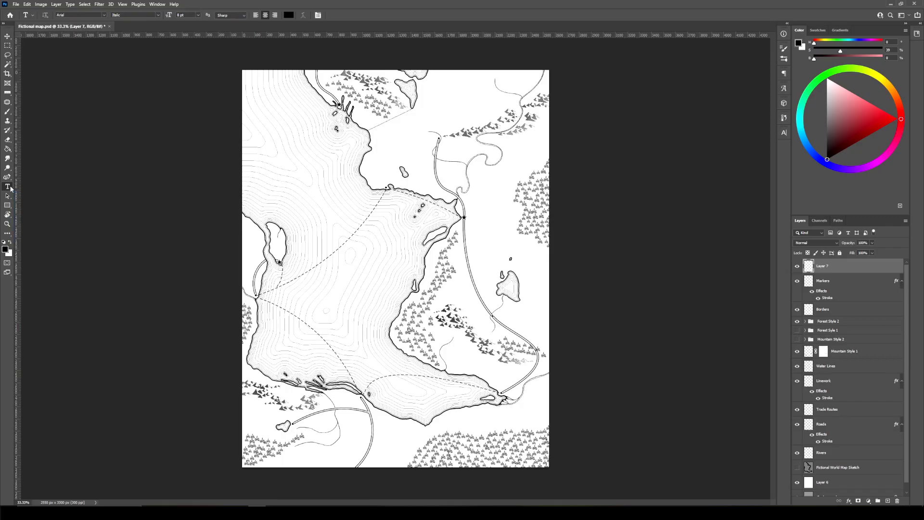
left_click(357, 173)
key("Escape")
key("Delete")
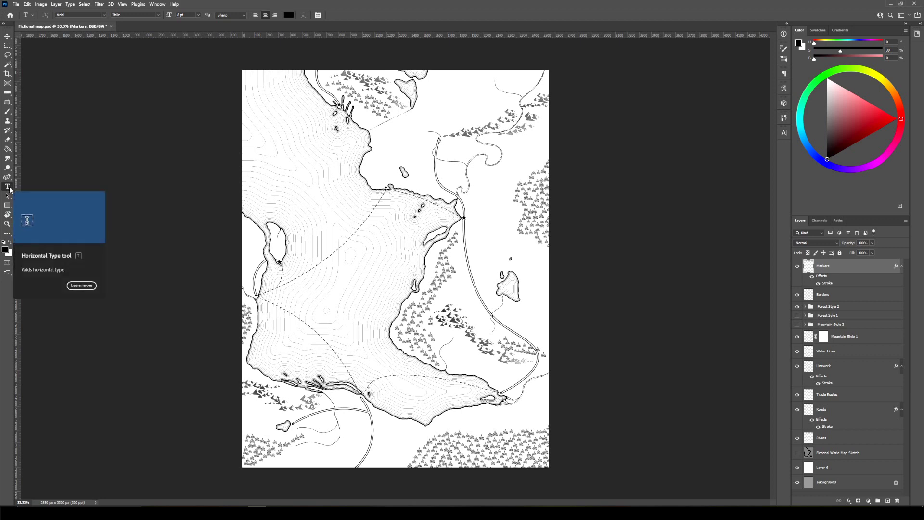
Try Trajan Pro 3 and Attic Antique as the font for the Type tool
left_click(104, 15)
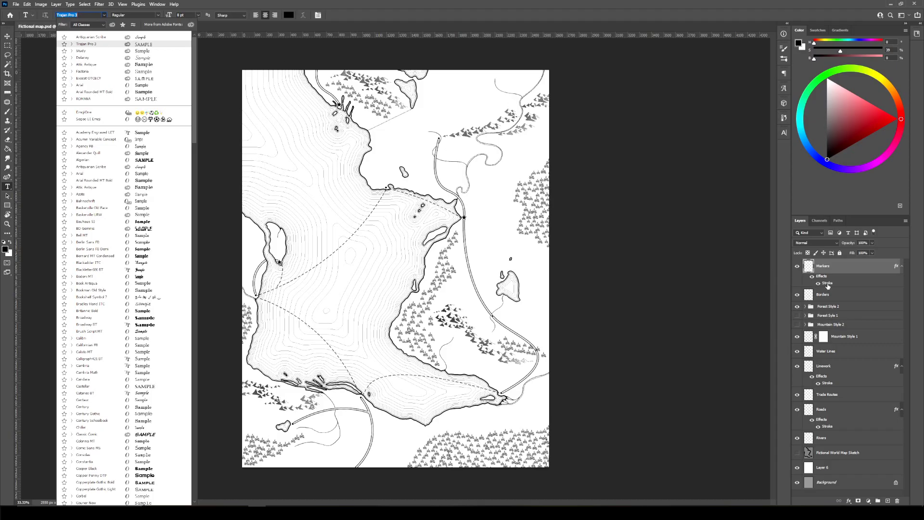
key("Return")
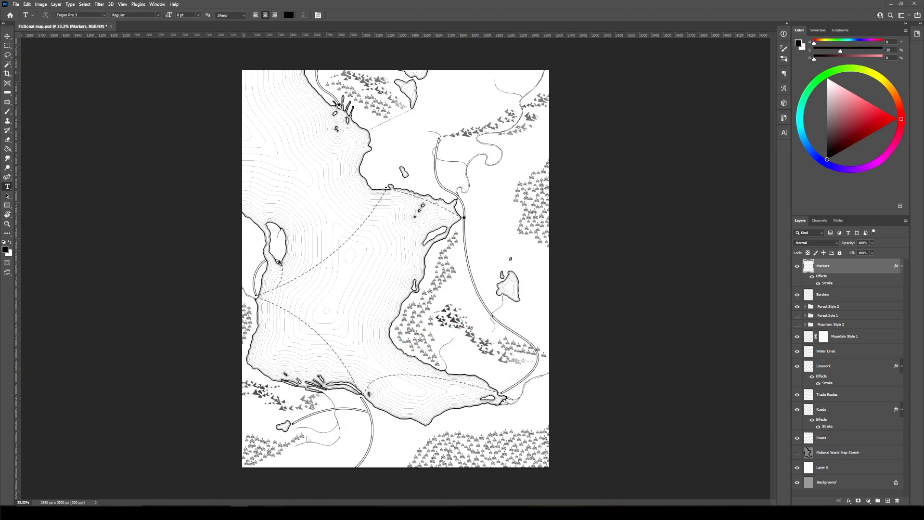
left_click(104, 15)
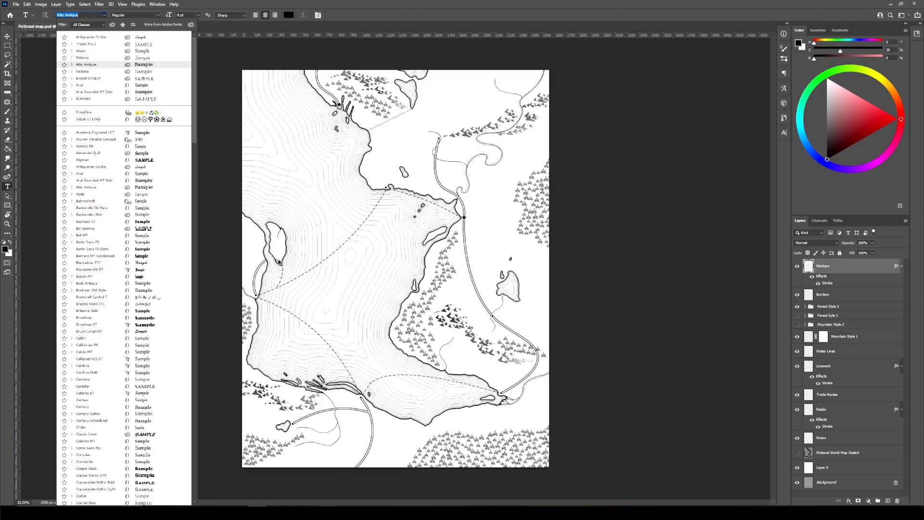
Switch to Creative Cloud Desktop, reposition and widen its window, and return to Photoshop
left_click(328, 512)
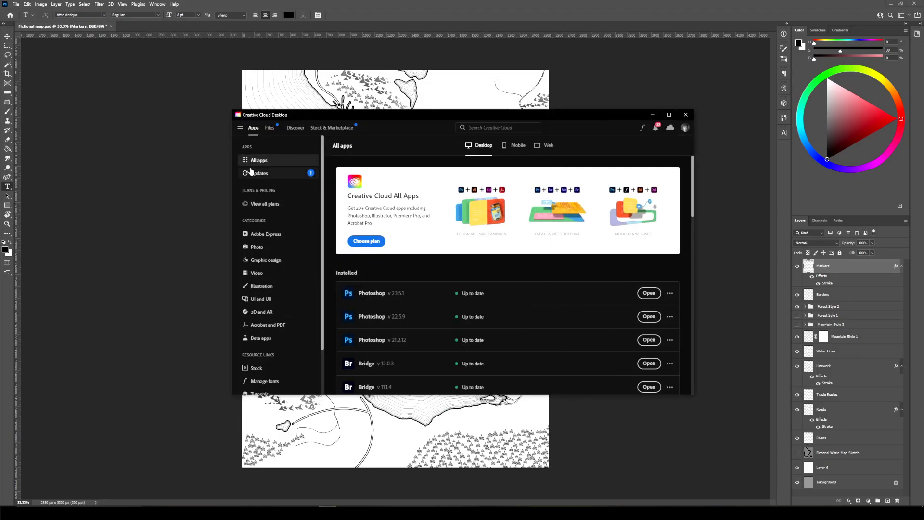
left_click_drag(328, 117, 259, 125)
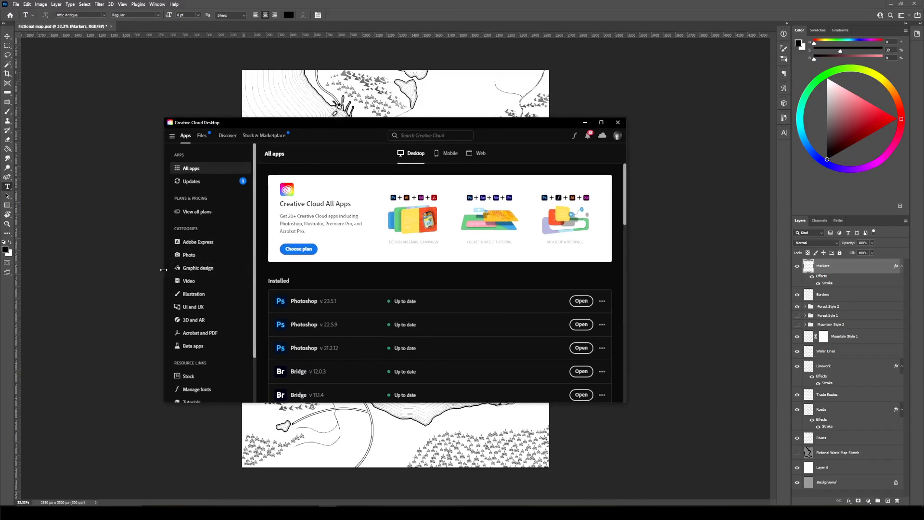
left_click_drag(164, 269, 137, 269)
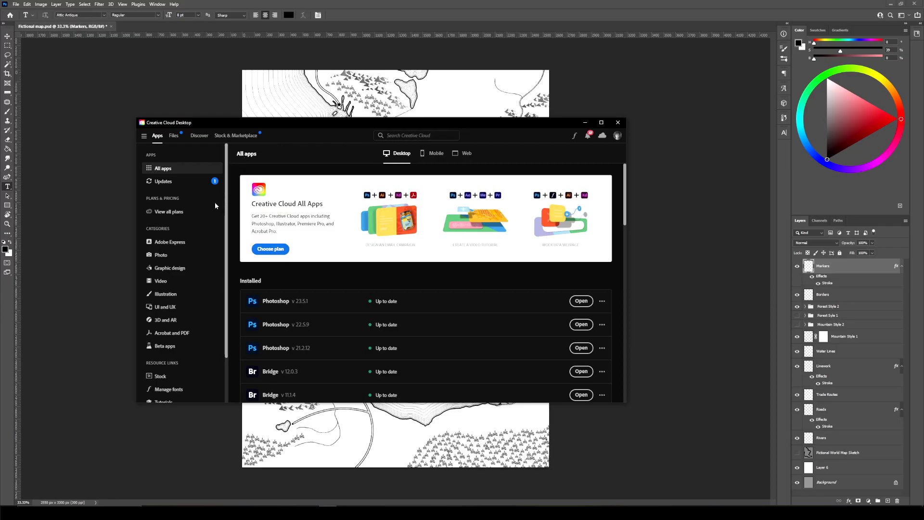
left_click(599, 39)
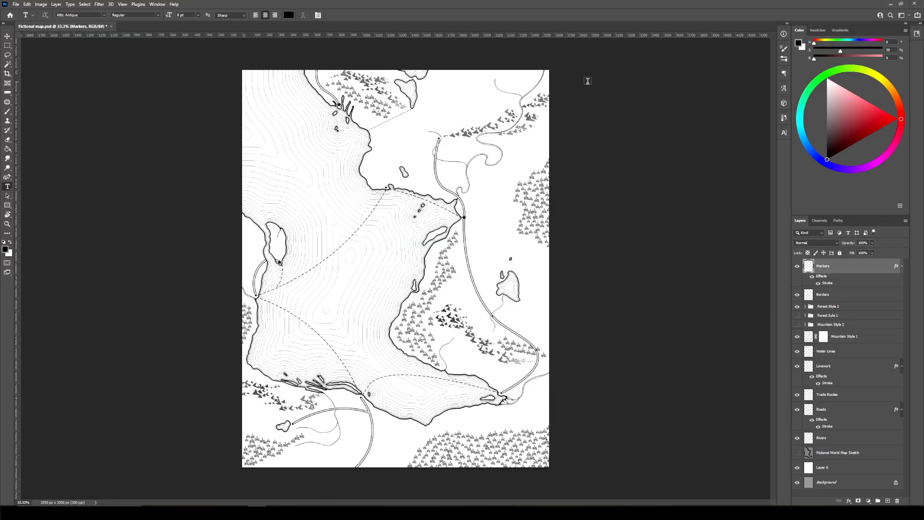
Look through the recently used fonts, including Trajan Pro 3, Attic Antique and Antiquarian Scribe
left_click(103, 16)
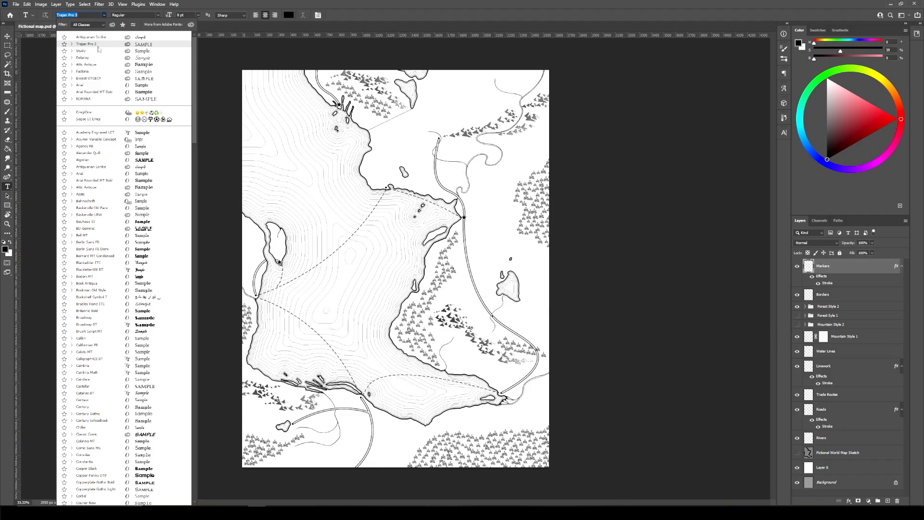
key("Down")
key("Down")
key("Down")
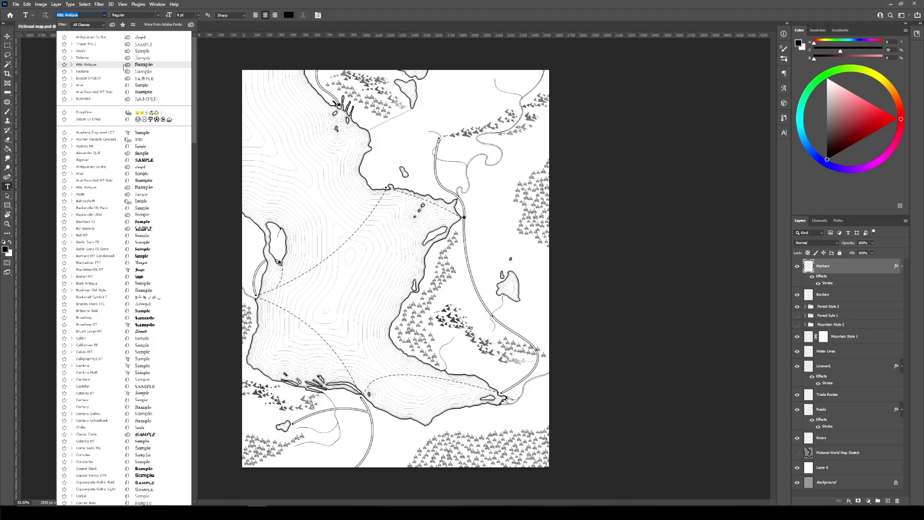
key("Up")
key("Up")
key("Up")
key("Up")
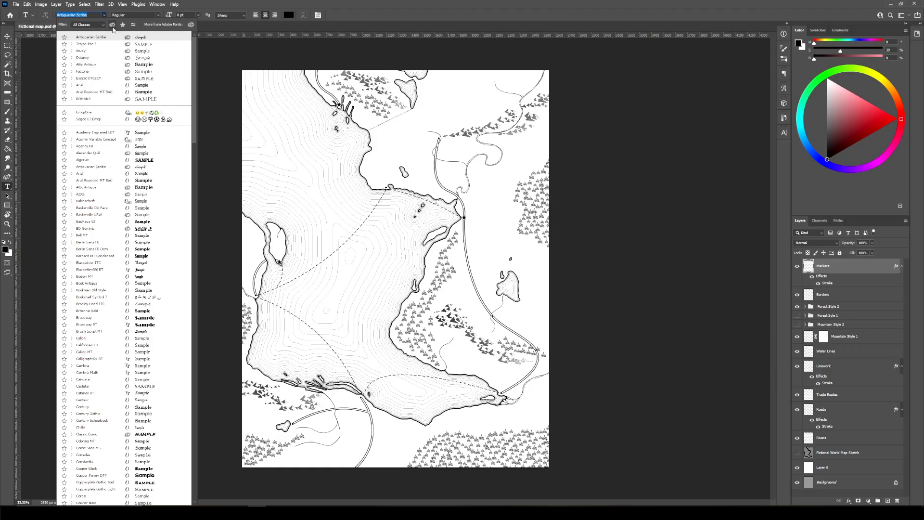
Filter the font list to Adobe Fonts, look through the families and choose Classic Comic
left_click(112, 24)
key("Down")
key("Down")
key("Down")
key("Down")
key("Down")
key("Down")
key("Down")
key("Down")
key("Down")
key("Down")
key("Down")
key("Down")
key("Down")
key("Down")
key("Down")
key("Down")
key("Down")
key("Down")
key("Down")
key("Down")
key("Down")
key("Down")
key("Down")
key("Down")
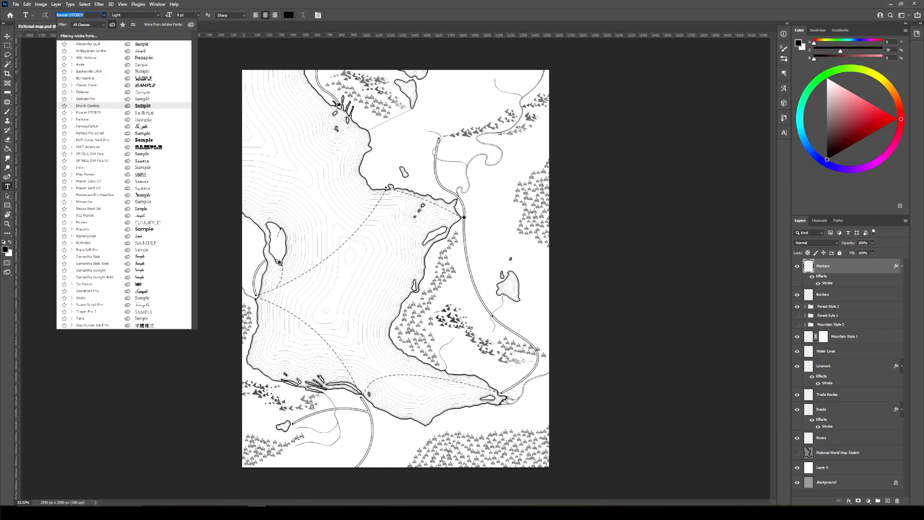
key("Up")
key("Up")
key("Up")
key("Up")
key("Up")
key("Up")
key("Up")
key("Up")
key("Up")
key("Up")
key("Up")
key("Up")
key("Up")
key("Up")
key("Up")
key("Up")
key("Up")
key("Up")
key("Up")
key("Up")
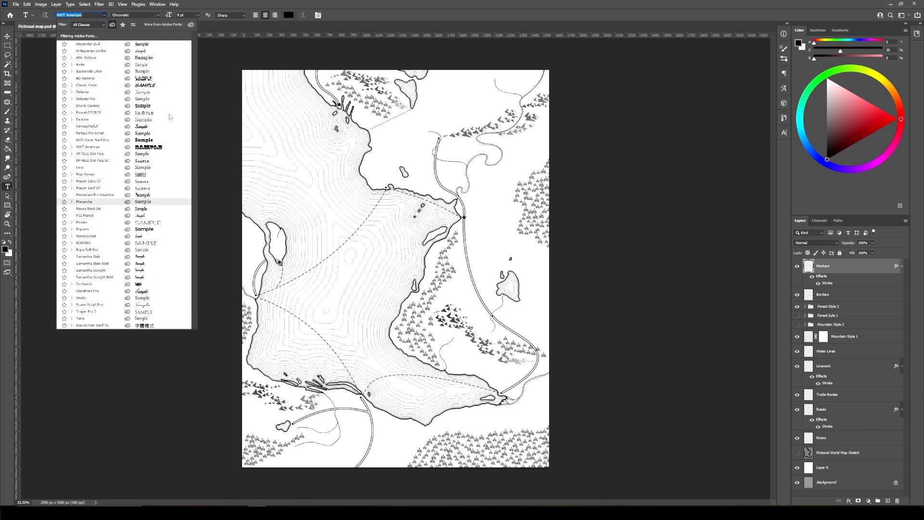
key("Down")
key("Down")
key("Down")
key("Down")
key("Down")
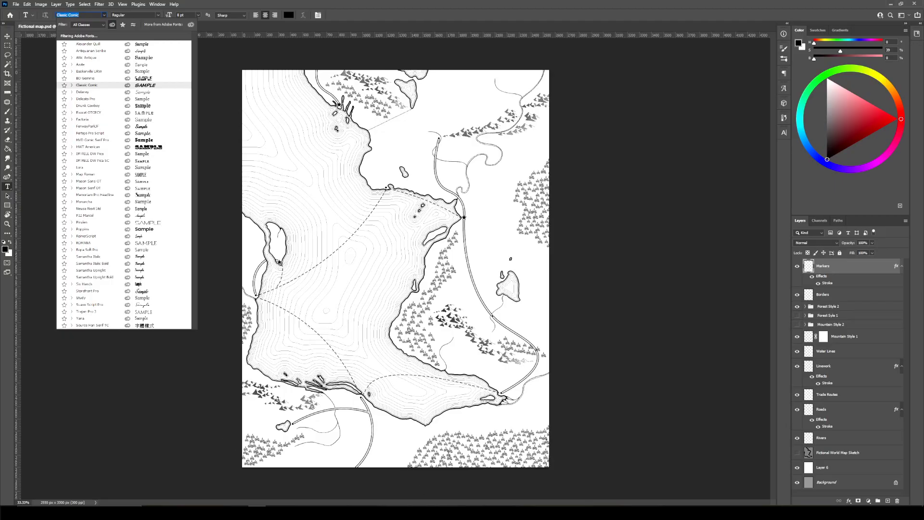
key("Return")
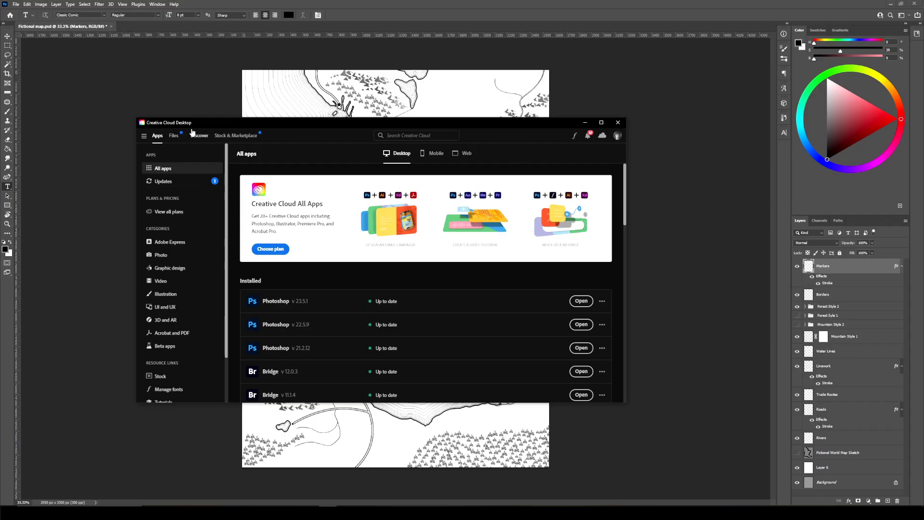
Open the font management page in Creative Cloud Desktop and look through the active fonts
left_click_drag(226, 167, 229, 198)
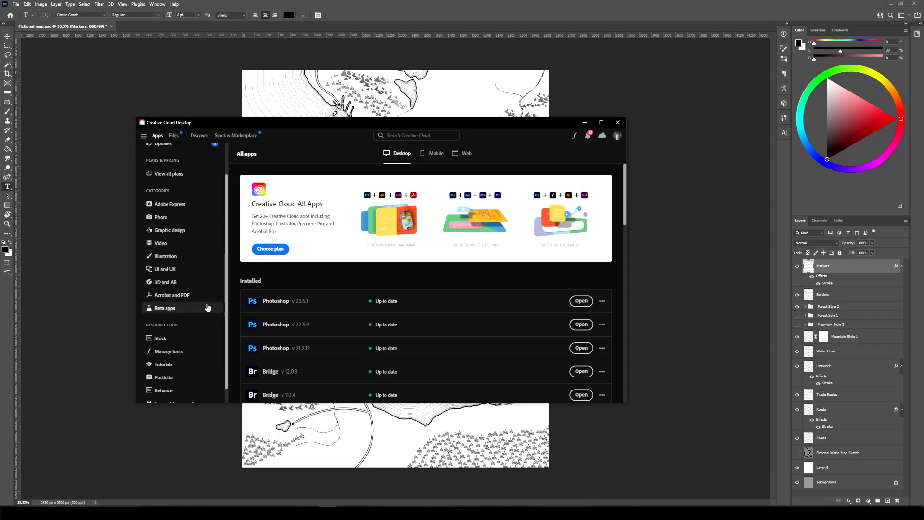
scroll(206, 310, "down", 1)
scroll(203, 314, "up", 3)
scroll(203, 316, "down", 3)
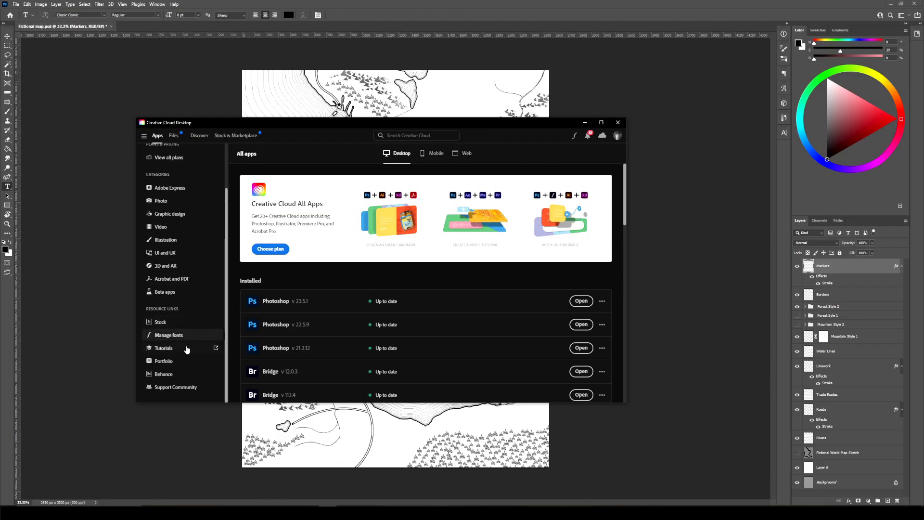
left_click(185, 337)
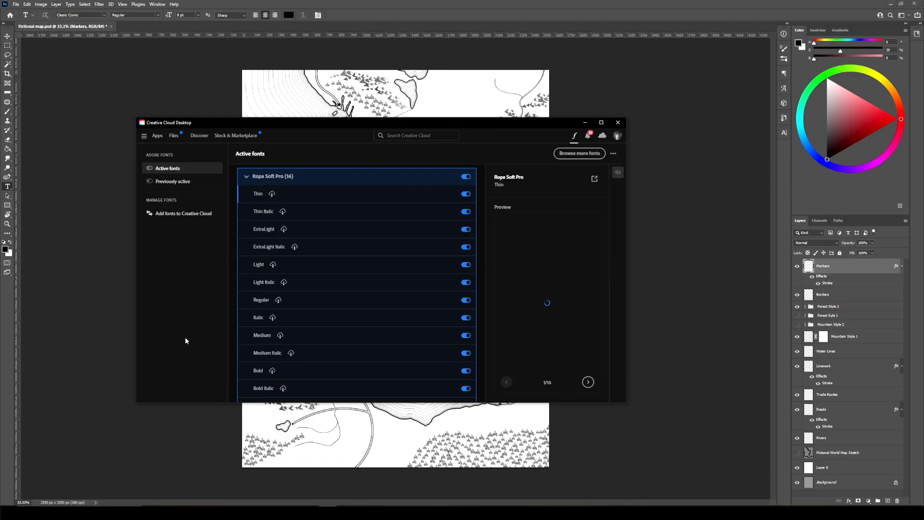
scroll(413, 276, "down", 5)
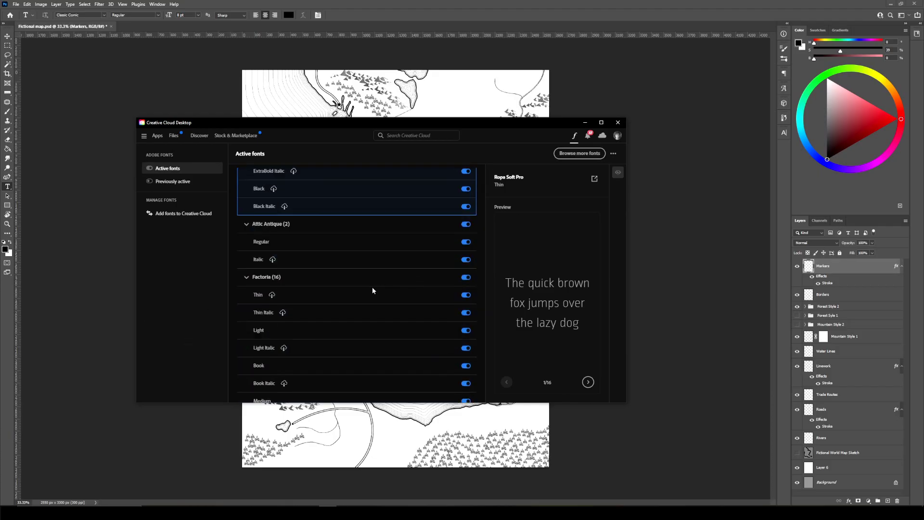
scroll(340, 212, "up", 5)
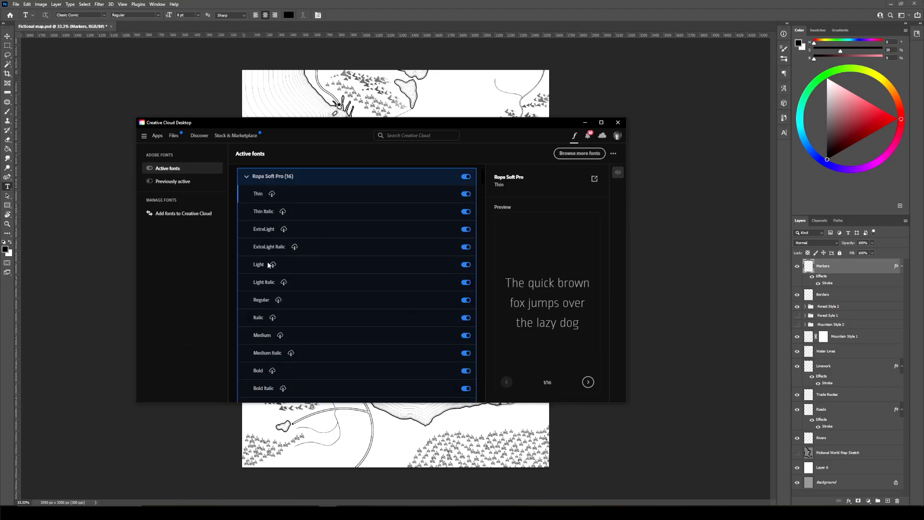
Browse more fonts on the Adobe Fonts website, view the Lust Script family and return to Photoshop
left_click(589, 159)
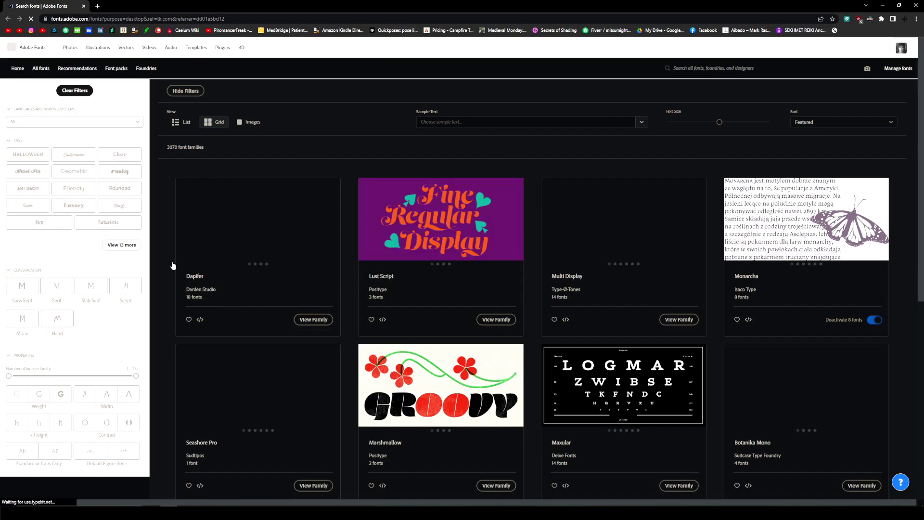
scroll(389, 371, "down", 4)
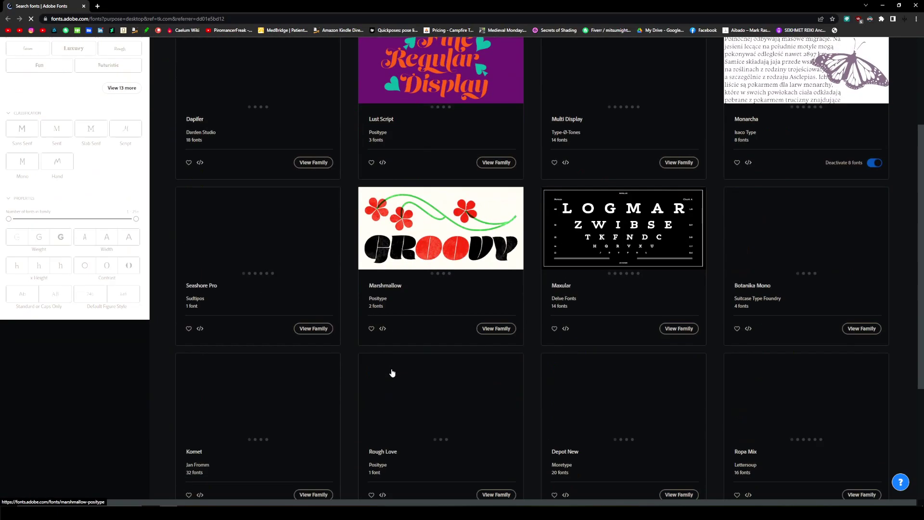
scroll(392, 373, "up", 1)
scroll(392, 372, "up", 4)
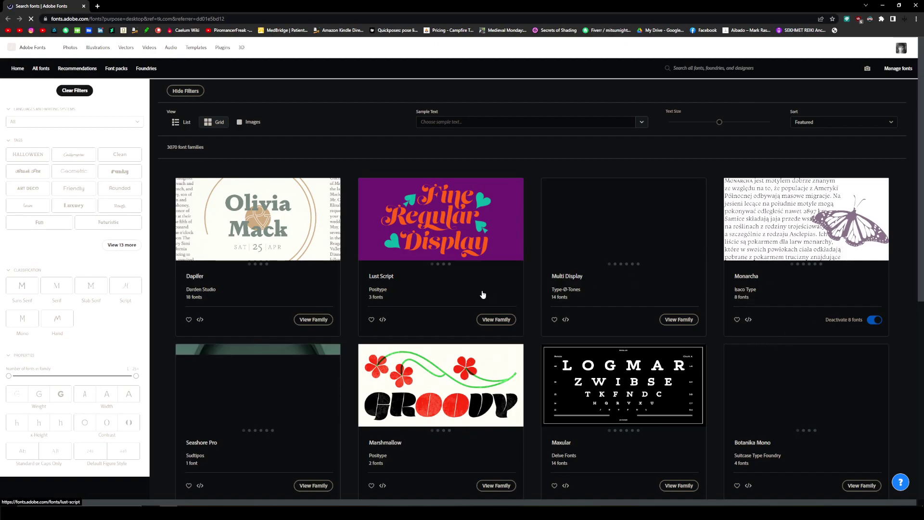
left_click(465, 275)
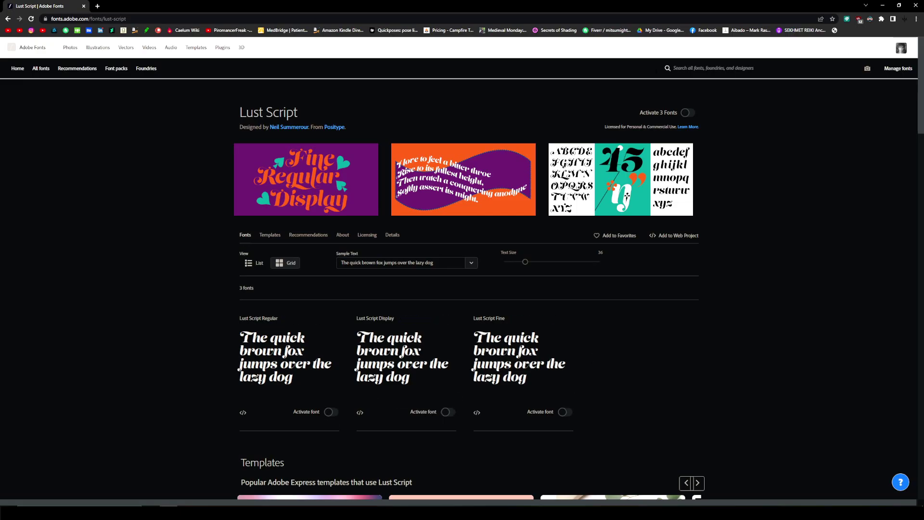
left_click(882, 6)
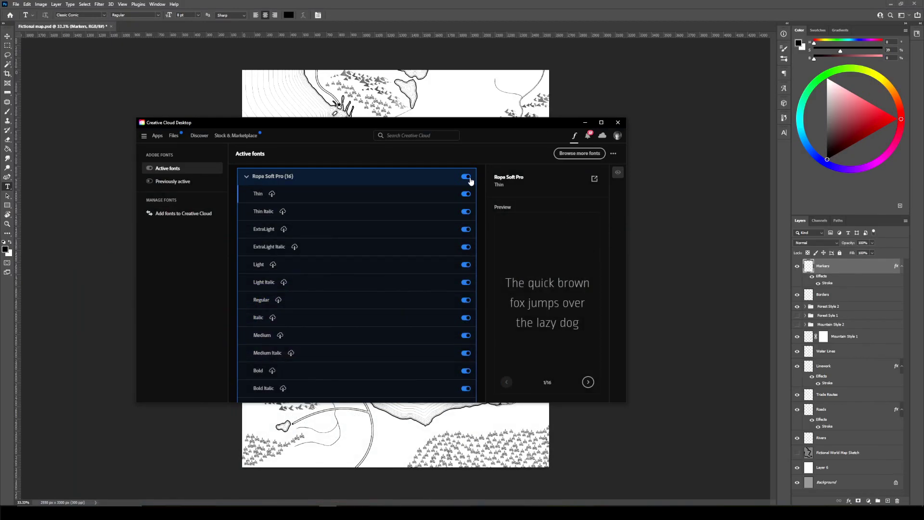
left_click(626, 64)
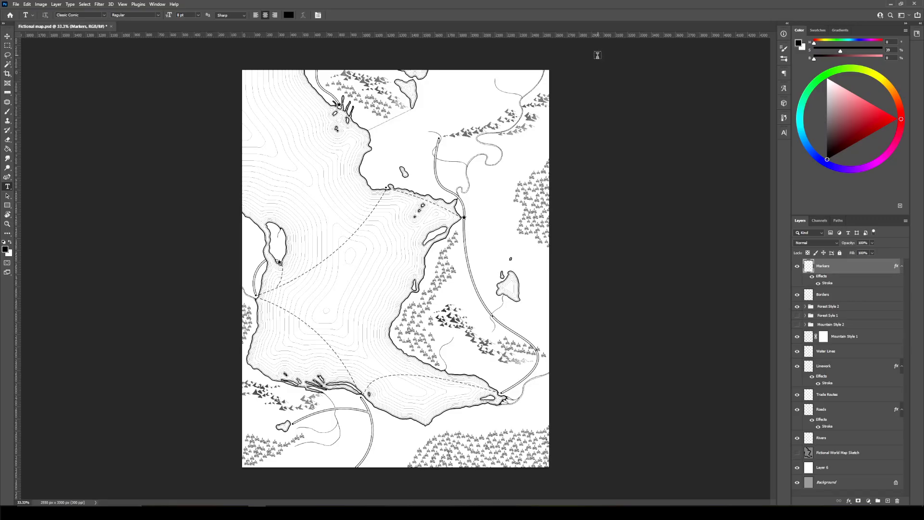
Remove the Adobe Fonts filter from the font list and set the type font to Study
left_click(105, 15)
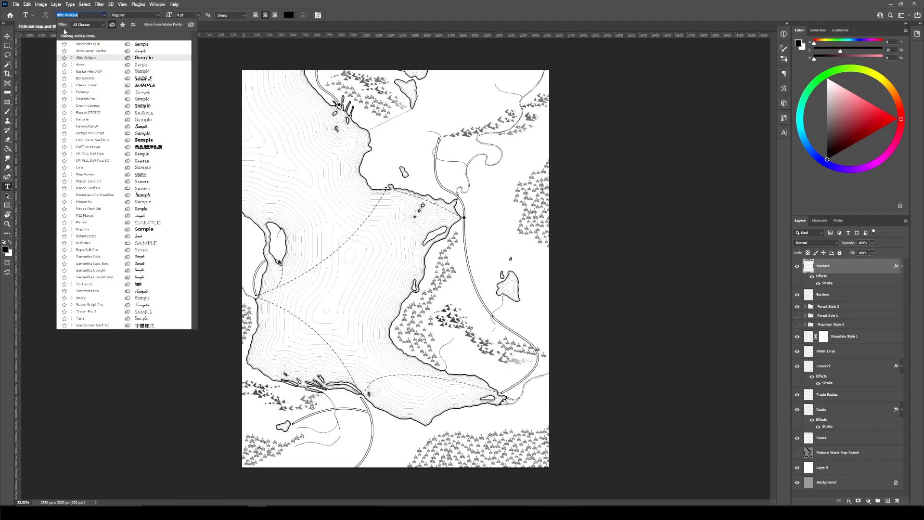
left_click(113, 25)
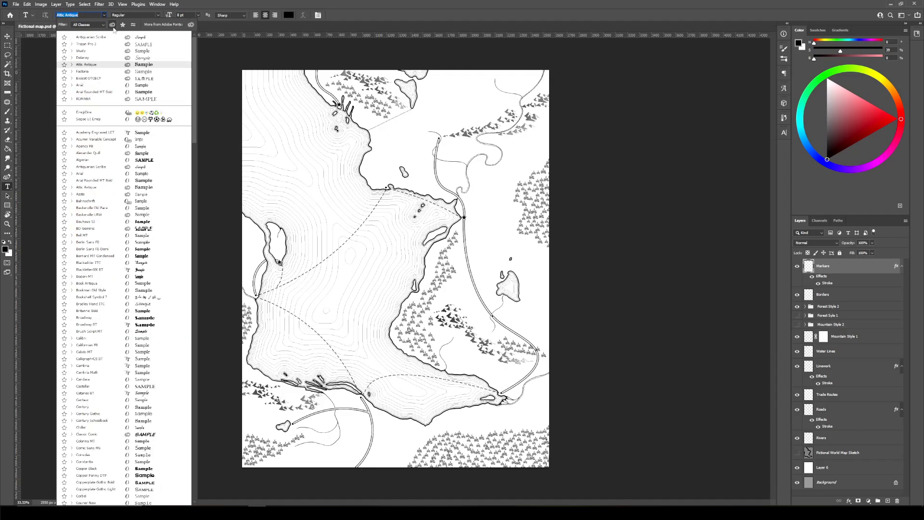
left_click(84, 51)
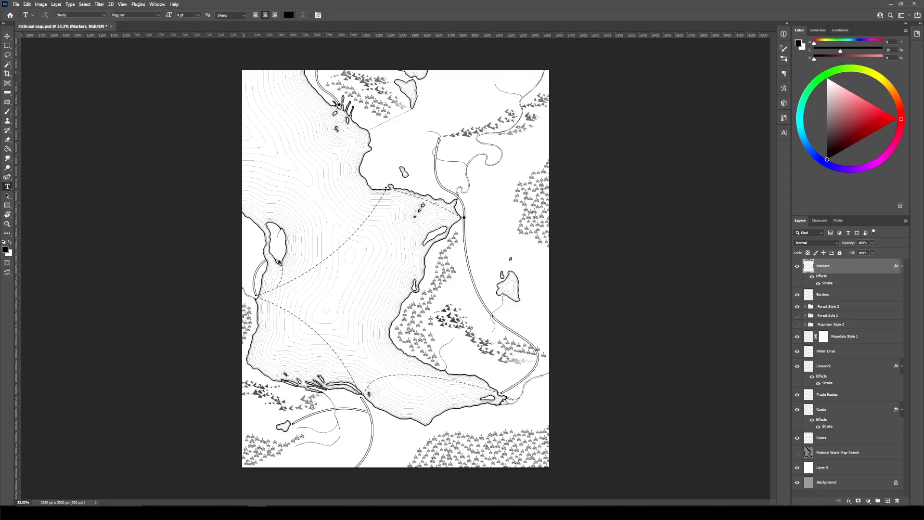
Add a new layer above Markers and place a horizontal text line on the coast beside the round settlement marker
left_click(887, 500)
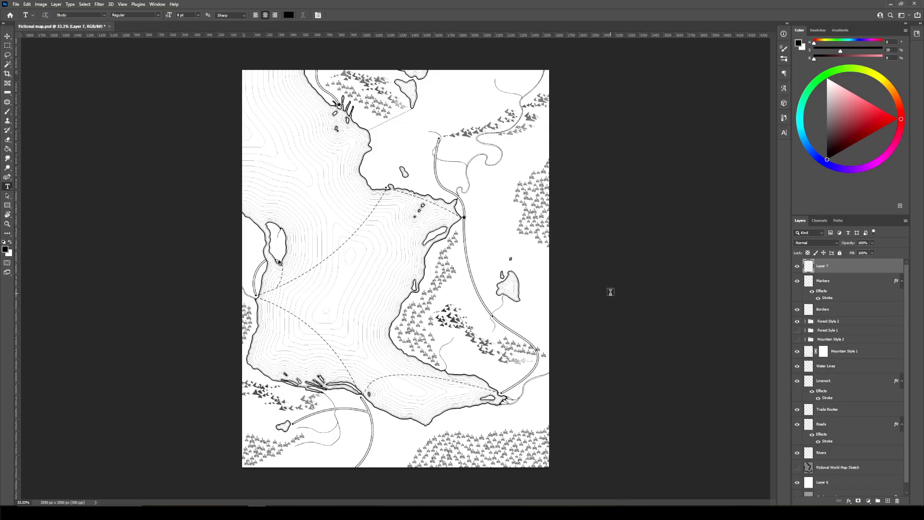
left_click(7, 224)
left_click_drag(404, 170, 421, 169)
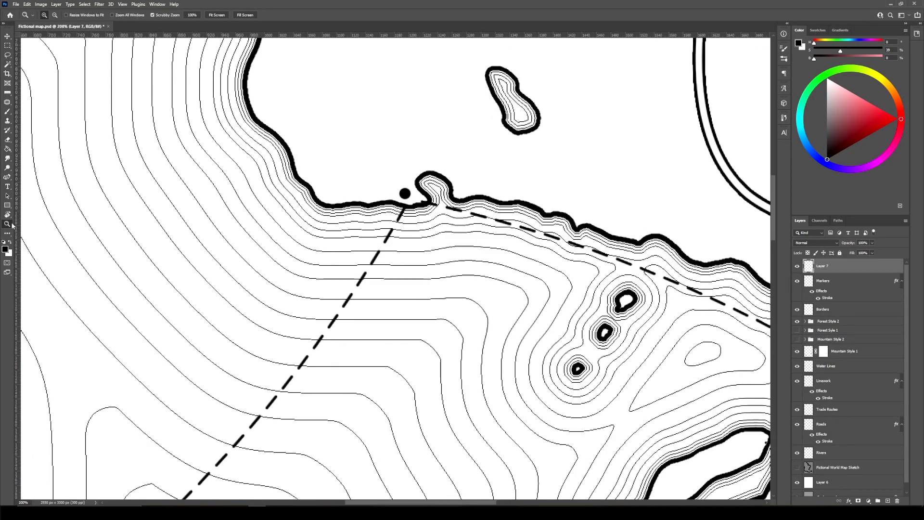
left_click(264, 232, "alt")
left_click(276, 224, "alt")
left_click(276, 225)
left_click_drag(277, 225, 430, 302)
left_click(7, 187)
left_click(415, 282)
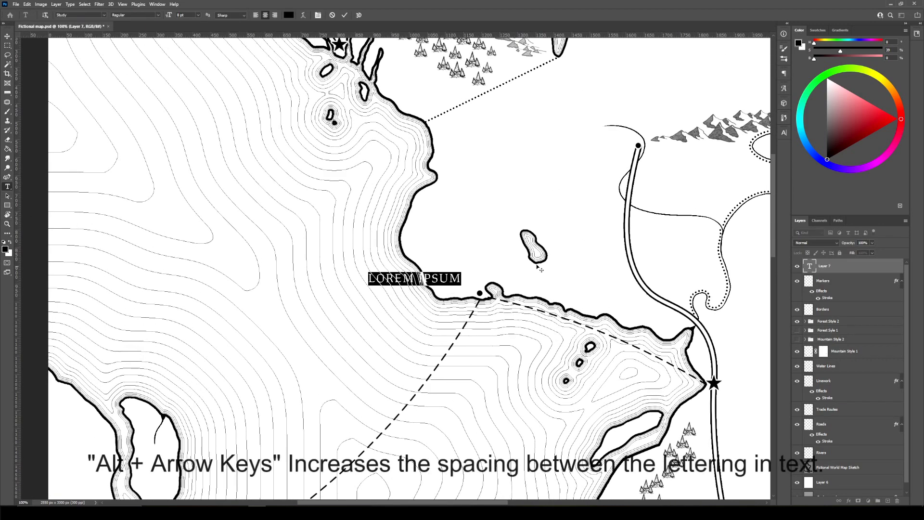
Tighten the letter spacing of the selected LOREM IPSUM placeholder text
key("alt+Left")
key("alt+Left")
key("alt+Left")
key("alt+Left")
key("alt+Left")
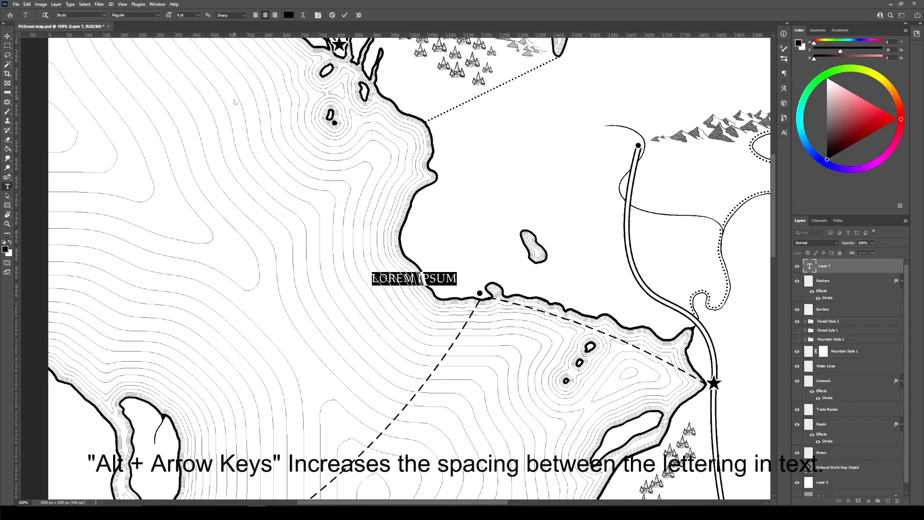
Widen the letter spacing of the selected LOREM IPSUM placeholder text, easing it in and out to compare
key("alt+Right")
key("alt+Right")
key("alt+Right")
key("alt+Right")
key("alt+Right")
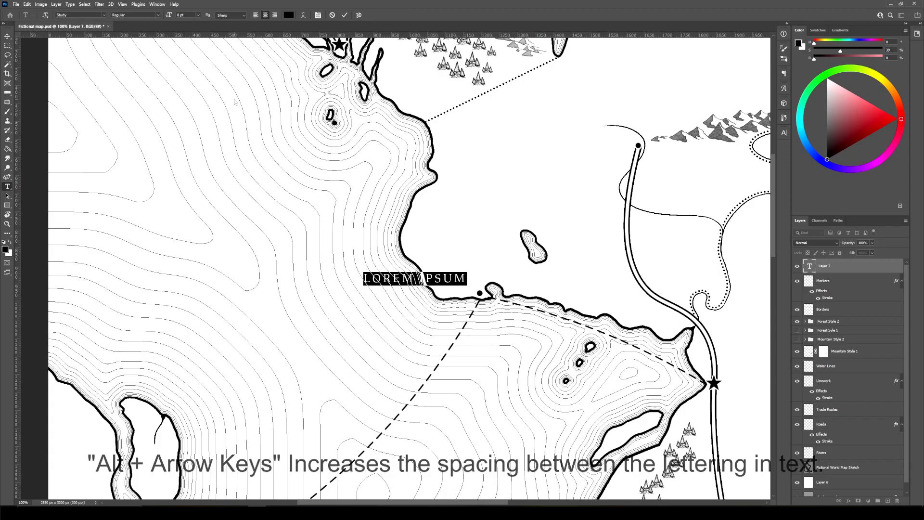
key("alt+Right")
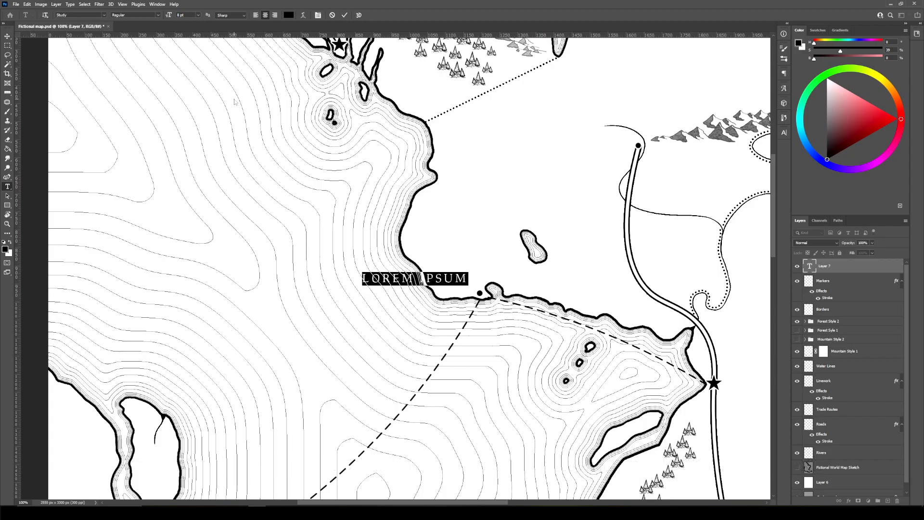
key("alt+Right")
key("alt+Right")
key("alt+Right")
key("alt+Right")
key("alt+Left")
key("alt+Left")
key("alt+Left")
key("alt+Left")
key("alt+Right")
key("alt+Right")
key("alt+Right")
key("alt+Right")
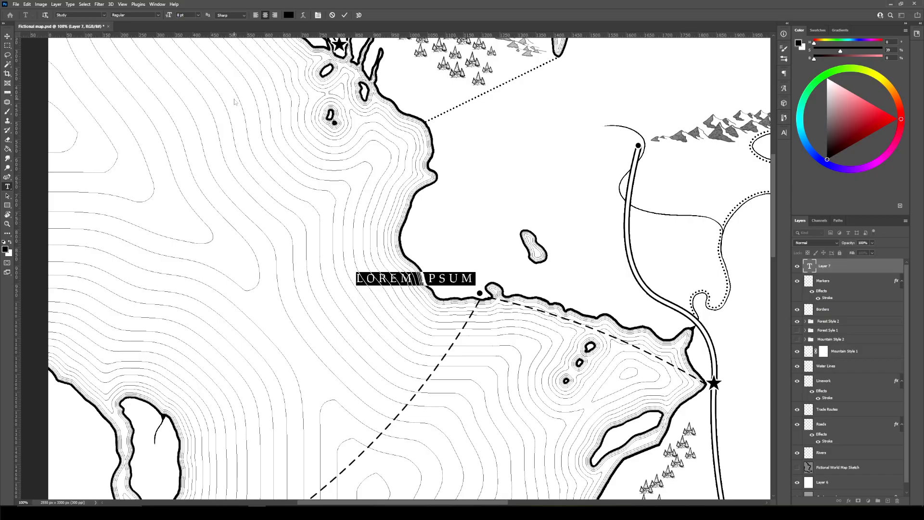
Bring the LOREM IPSUM letters back close together and deselect the text for further editing
key("alt+Left")
key("alt+Left")
key("alt+Left")
key("alt+Left")
key("alt+Left")
key("alt+Left")
key("alt+Left")
key("alt+Left")
key("alt+Left")
key("alt+Left")
key("Right")
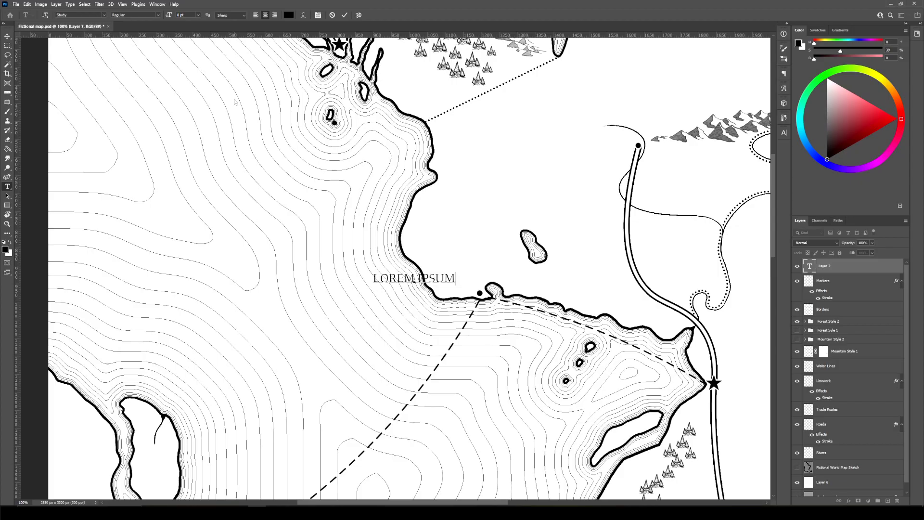
Add a second line reading ASDFASF below LOREM IPSUM and select all the text
key("Return")
type("ASDEASE")
key("ctrl+a")
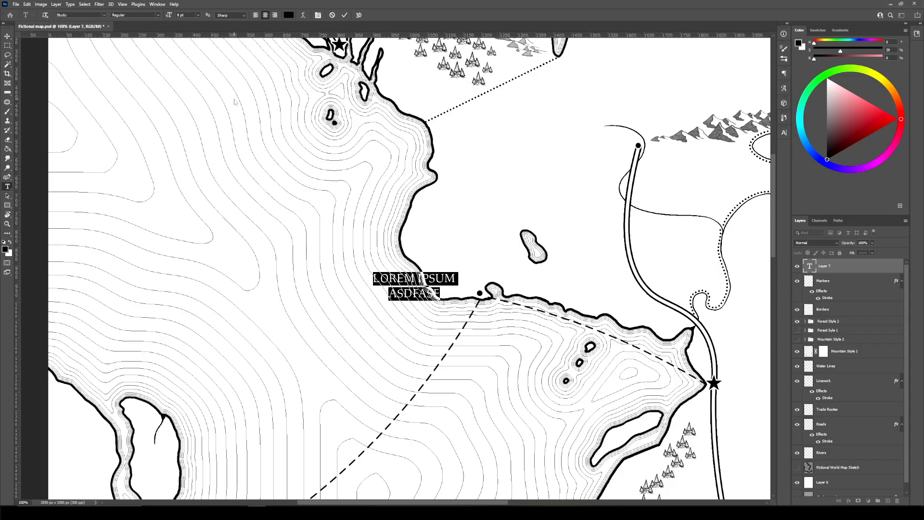
Adjust the line spacing of the two selected lines and check it with the selection highlight hidden
key("alt+Down")
key("alt+Down")
key("alt+Down")
key("alt+Down")
key("alt+Down")
key("alt+Down")
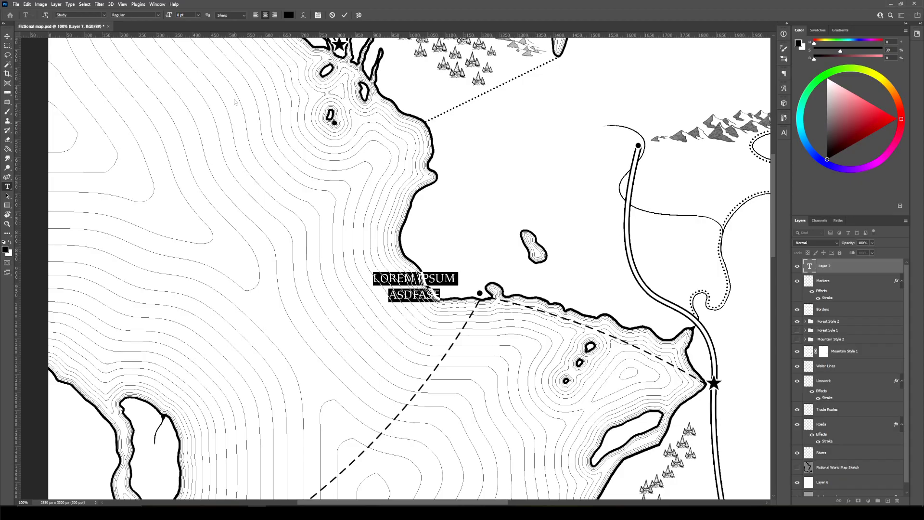
key("alt+Up")
key("alt+Up")
key("alt+Up")
key("alt+Up")
key("alt+Up")
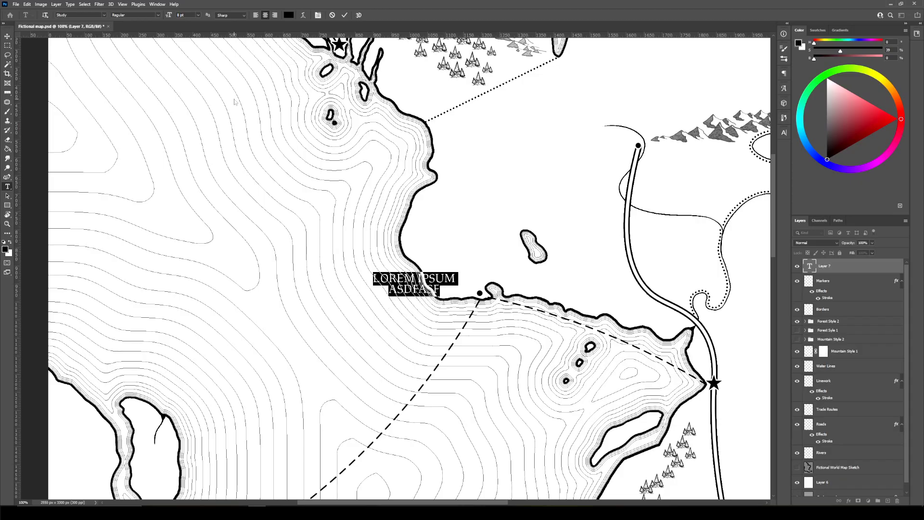
key("ctrl+h")
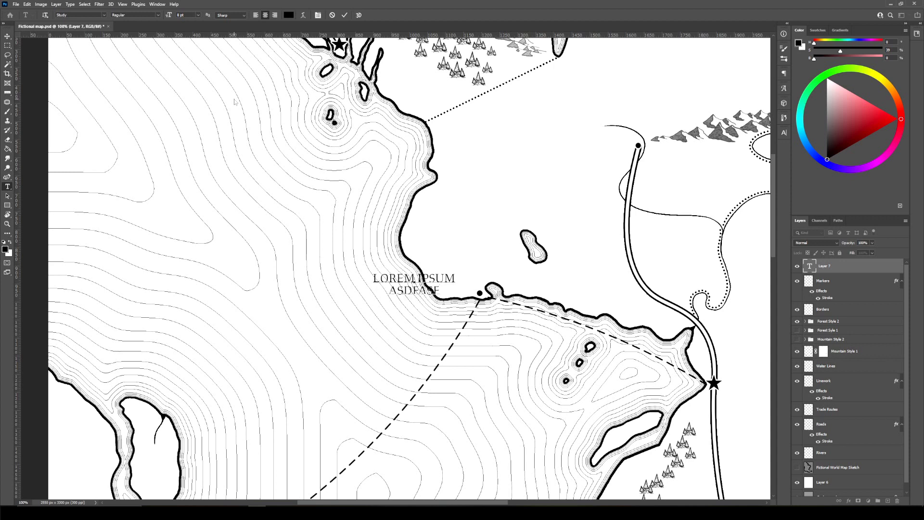
key("ctrl+h")
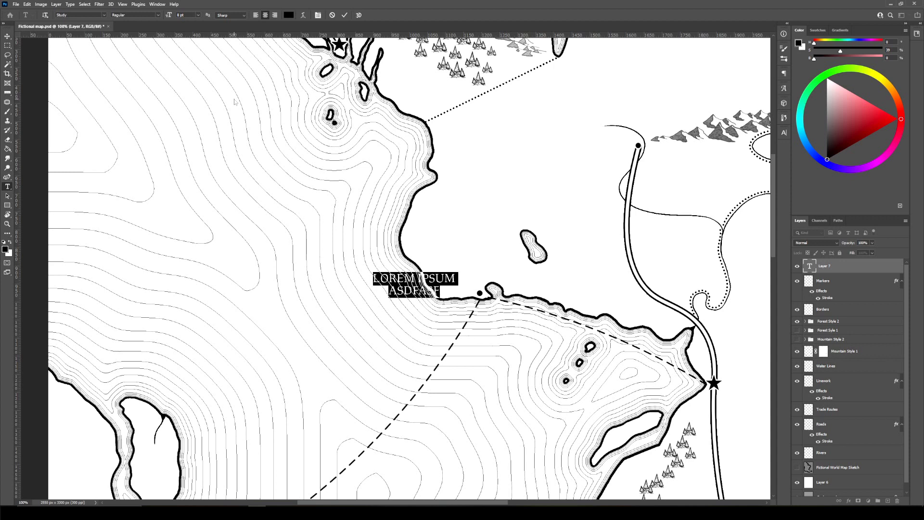
Widen the line spacing until the second text line sits far below LOREM IPSUM
key("alt+Down")
key("alt+Down")
key("alt+Down")
key("alt+Down")
key("alt+Down")
key("alt+Up")
key("alt+Up")
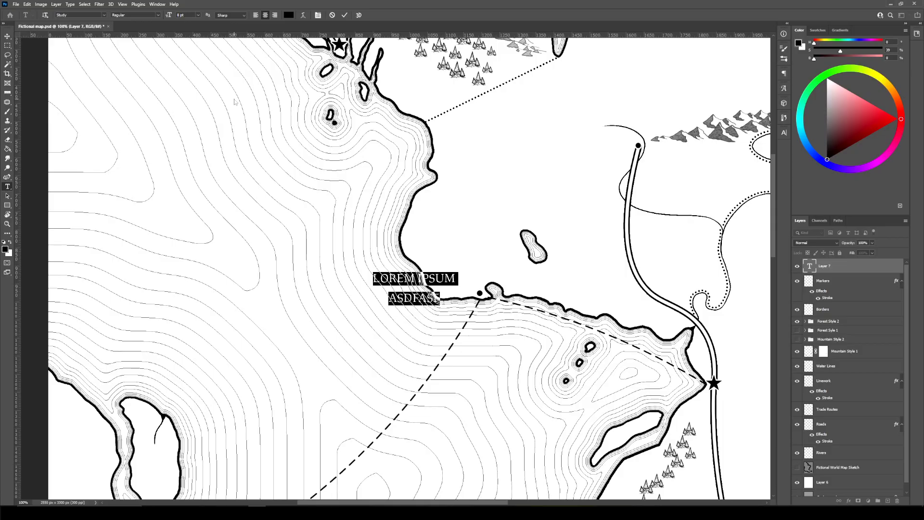
key("alt+Down")
key("alt+Down")
key("alt+Down")
key("alt+Up")
key("alt+Up")
key("alt+Up")
key("alt+Up")
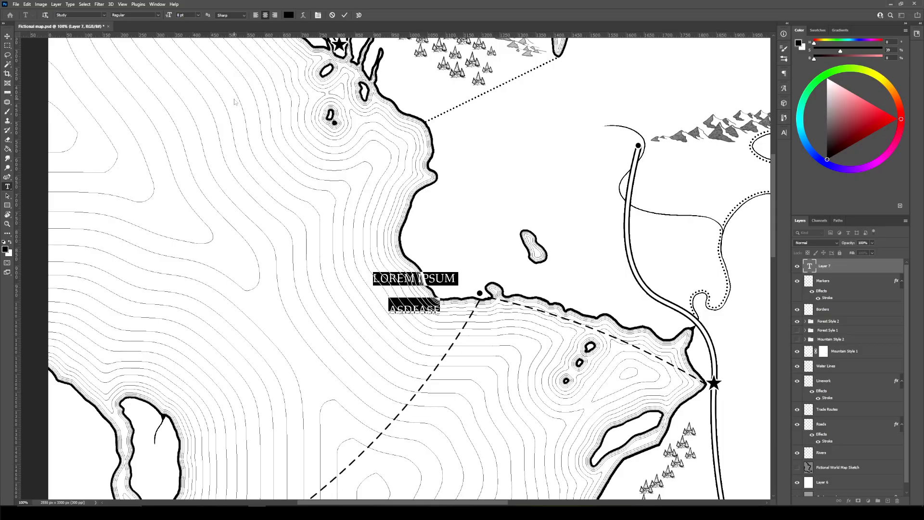
key("alt+Down")
key("alt+Down")
key("alt+Down")
key("alt+Down")
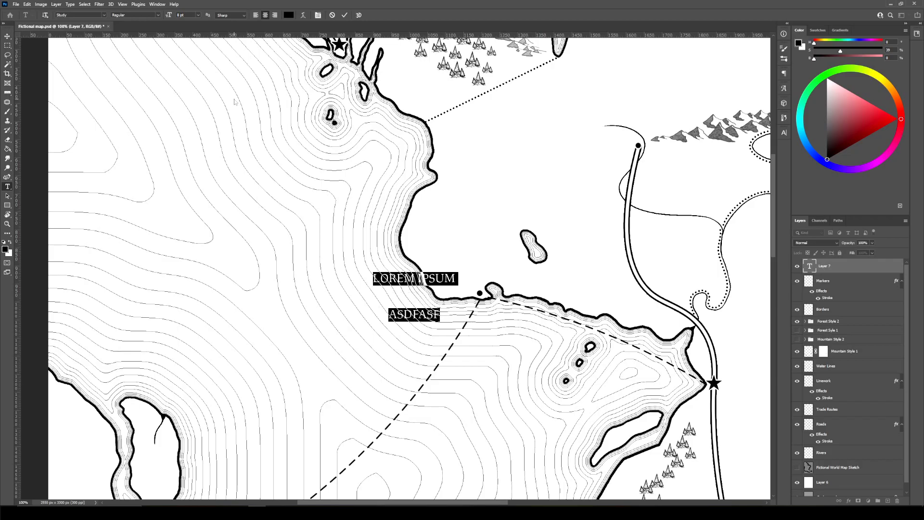
key("alt+Down")
key("alt+Down")
key("alt+Down")
key("alt+Down")
key("alt+Down")
key("alt+Down")
key("alt+Down")
key("alt+Down")
key("alt+Down")
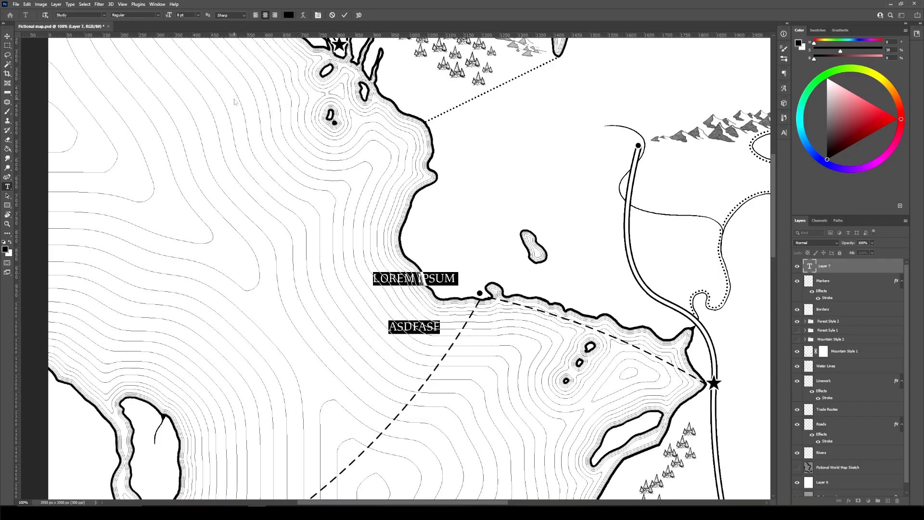
Reduce the line spacing until the second text line sits directly under LOREM IPSUM
key("alt+Up")
key("alt+Up")
key("alt+Up")
key("alt+Up")
key("alt+Up")
key("alt+Up")
key("alt+Up")
key("alt+Up")
key("alt+Up")
key("alt+Up")
key("alt+Up")
key("alt+Up")
key("alt+Up")
key("alt+Up")
key("alt+Up")
key("alt+Up")
key("alt+Up")
key("alt+Up")
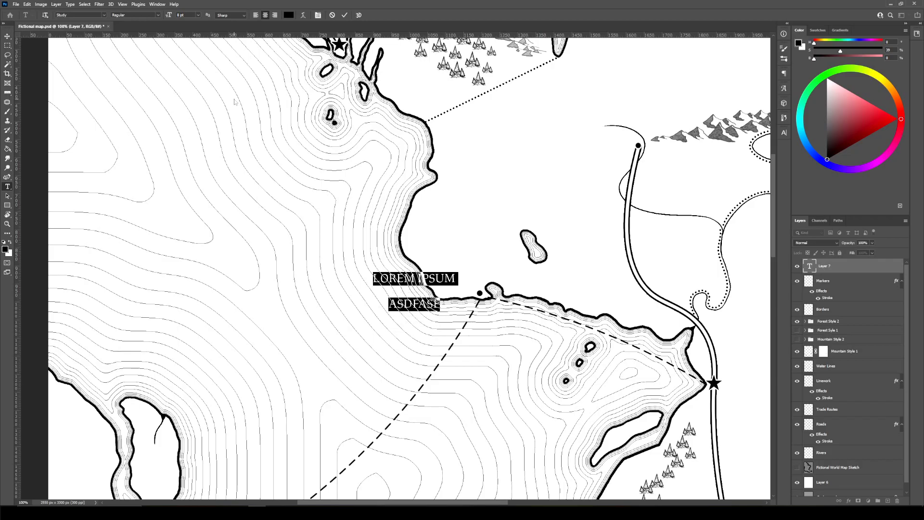
key("alt+Up")
key("alt+Up")
key("alt+Up")
key("alt+Up")
key("alt+Up")
key("alt+Up")
key("alt+Up")
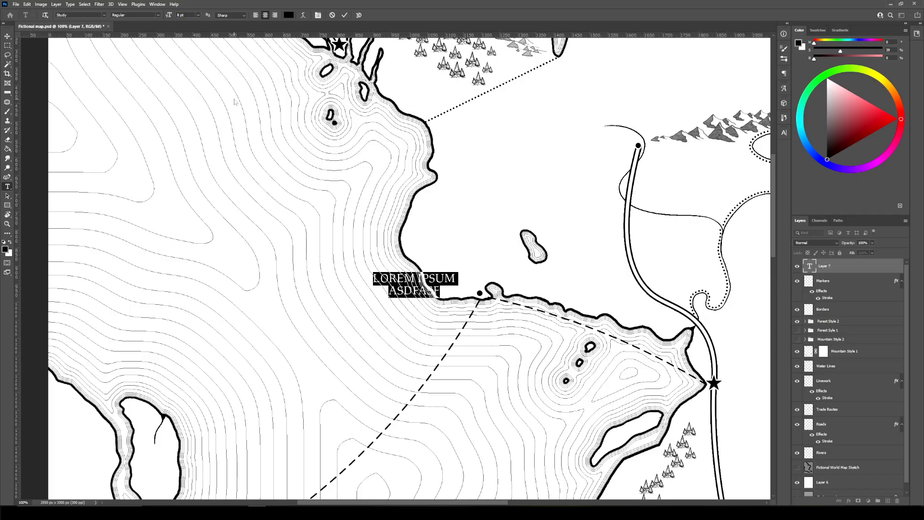
Increase the line spacing between the two placeholder lines once more
key("alt+Down")
key("alt+Down")
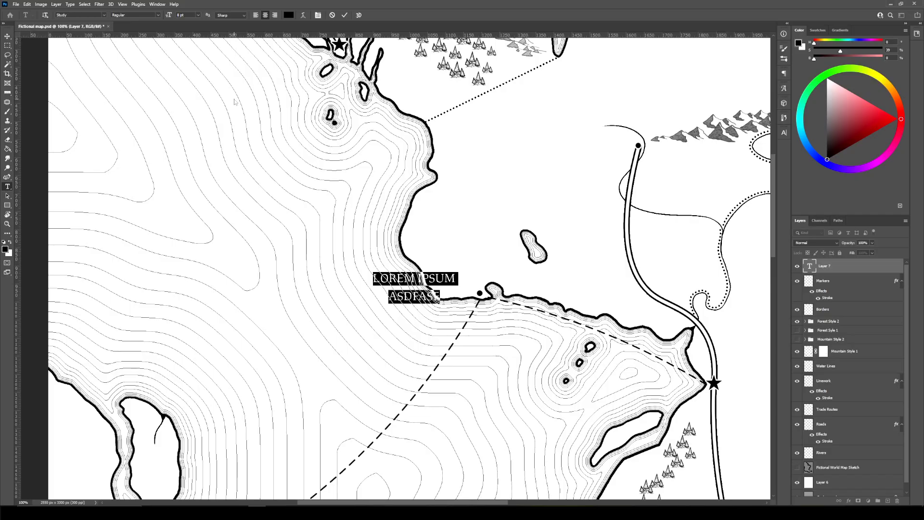
key("alt+Down")
key("alt+Down")
key("alt+Down")
key("alt+Down")
key("alt+Down")
key("alt+Down")
key("alt+Down")
key("alt+Down")
key("alt+Down")
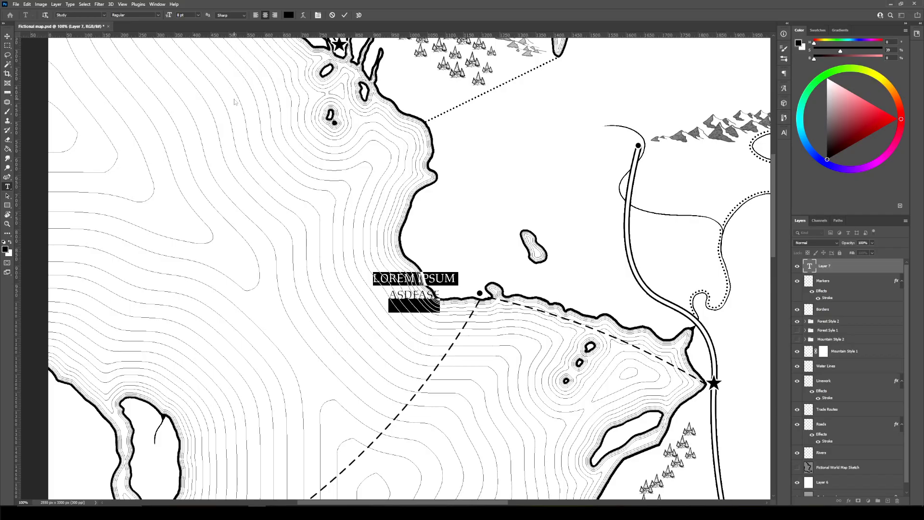
Tighten the line spacing so the two selected placeholder lines sit close together
key("alt+Up")
key("alt+Up")
key("alt+Up")
key("alt+Up")
key("alt+Up")
key("alt+Up")
key("alt+Up")
key("alt+Up")
key("alt+Up")
key("alt+Up")
key("alt+Up")
key("alt+Up")
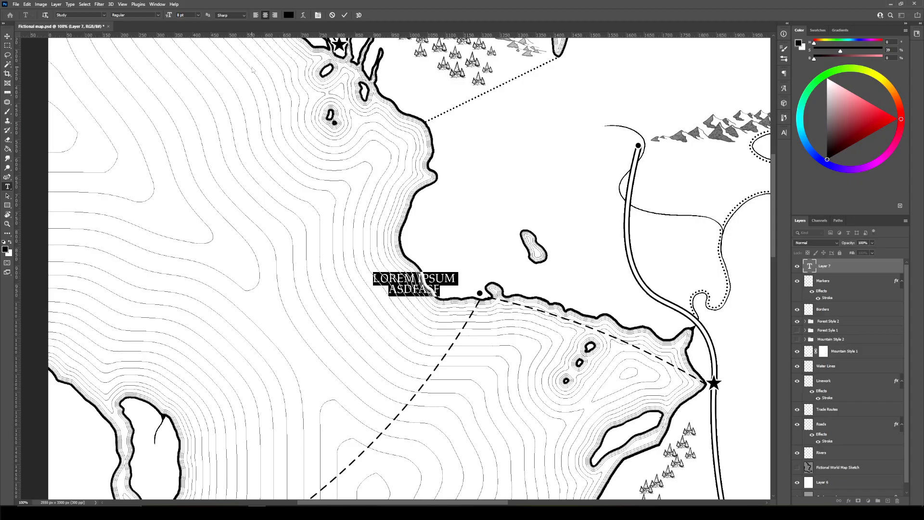
Open the character settings and turn off All Caps for the selected placeholder text
left_click(318, 16)
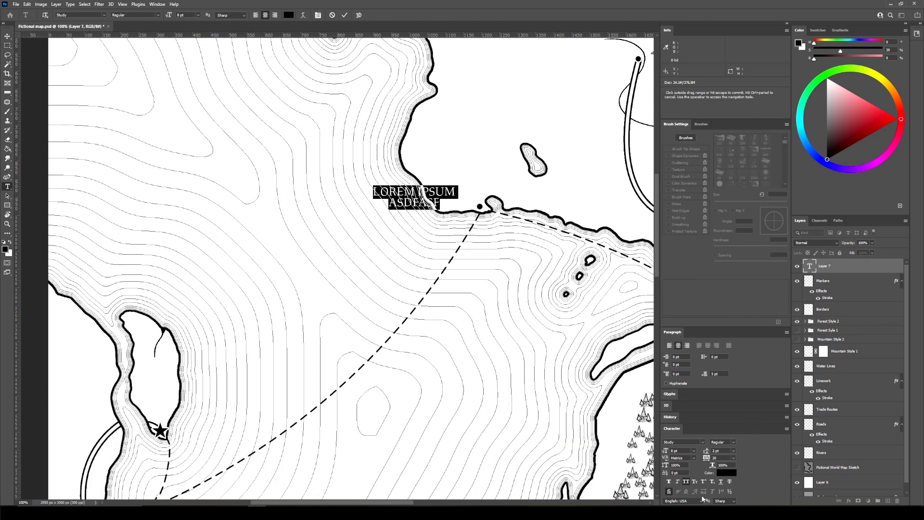
left_click(686, 482)
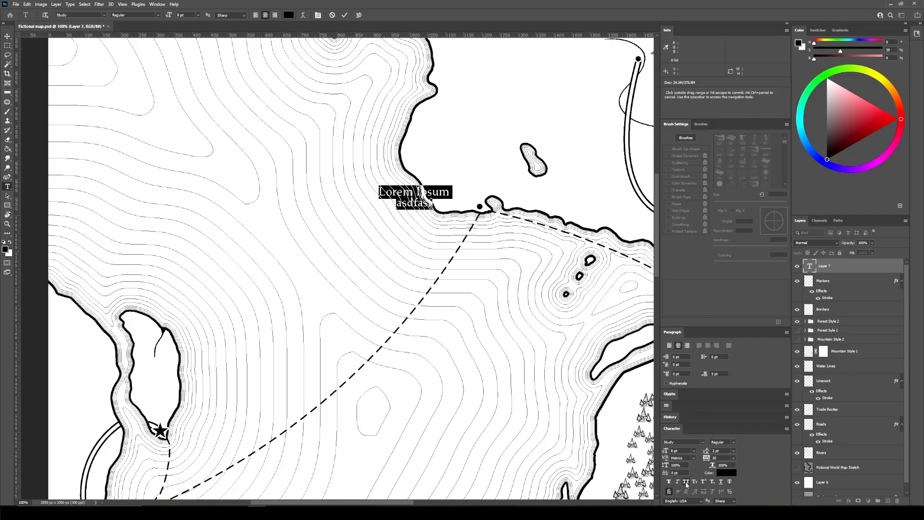
left_click(686, 481)
left_click(686, 482)
left_click(686, 482)
left_click(686, 481)
left_click(686, 482)
left_click(686, 481)
Try faux italic, underline and strikethrough on the selected placeholder text, leaving each style off
left_click(676, 482)
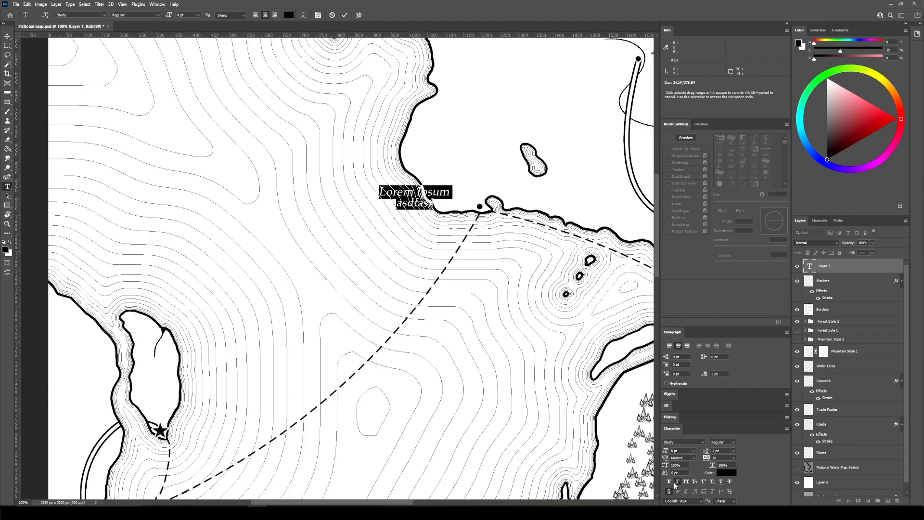
left_click(676, 483)
left_click(675, 483)
left_click(676, 483)
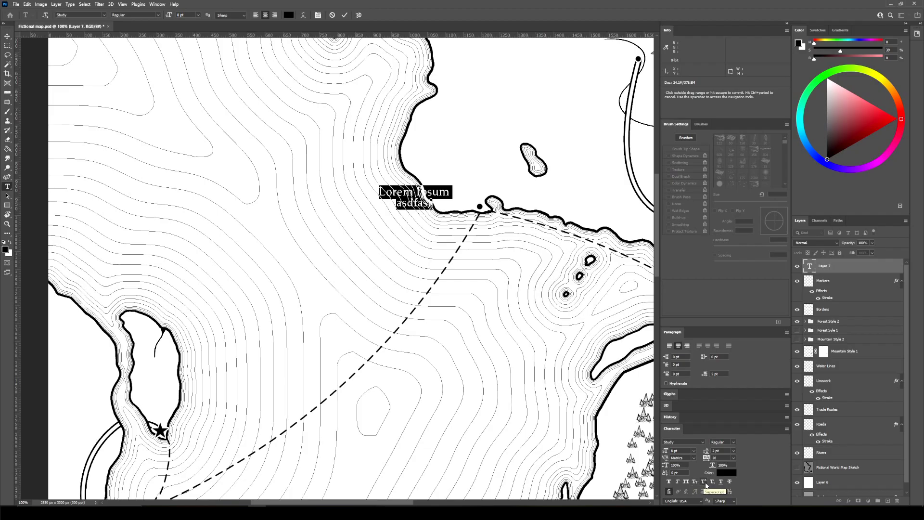
left_click(720, 482)
left_click(720, 482)
left_click(728, 482)
left_click(731, 481)
Set the text's tracking to 0 and font size to 10 pt, check it without the highlight, and collapse the character settings
key("Return")
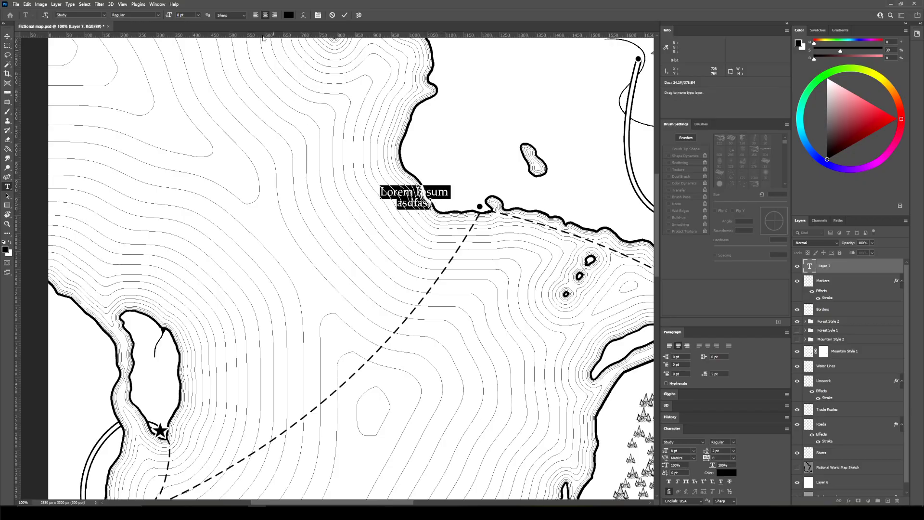
left_click(197, 15)
left_click(188, 49)
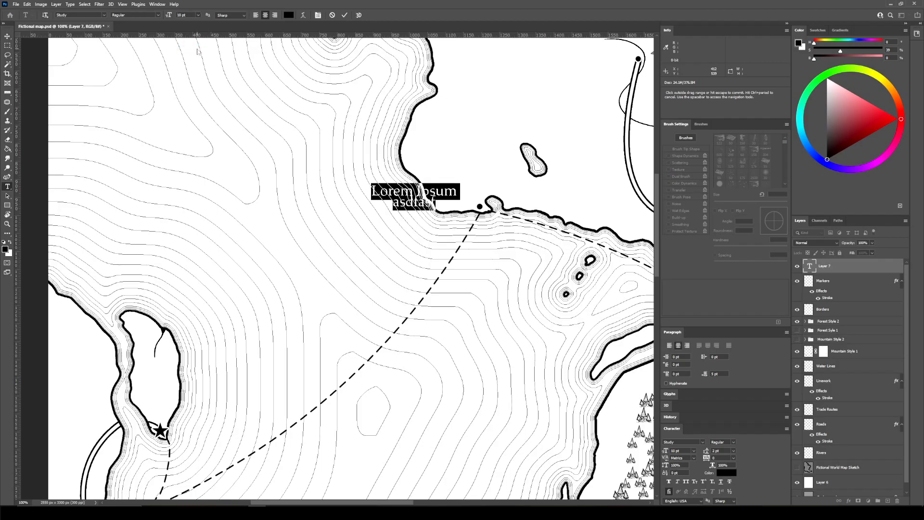
key("ctrl+h")
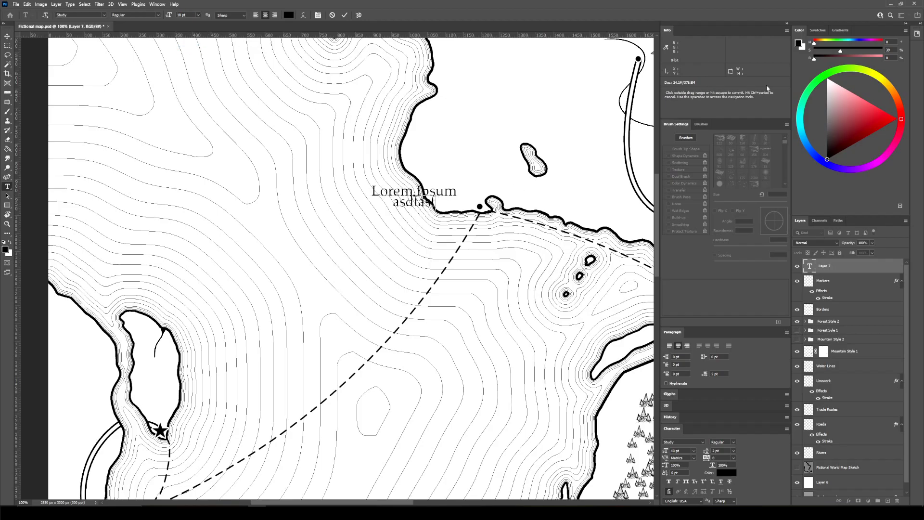
left_click(787, 23)
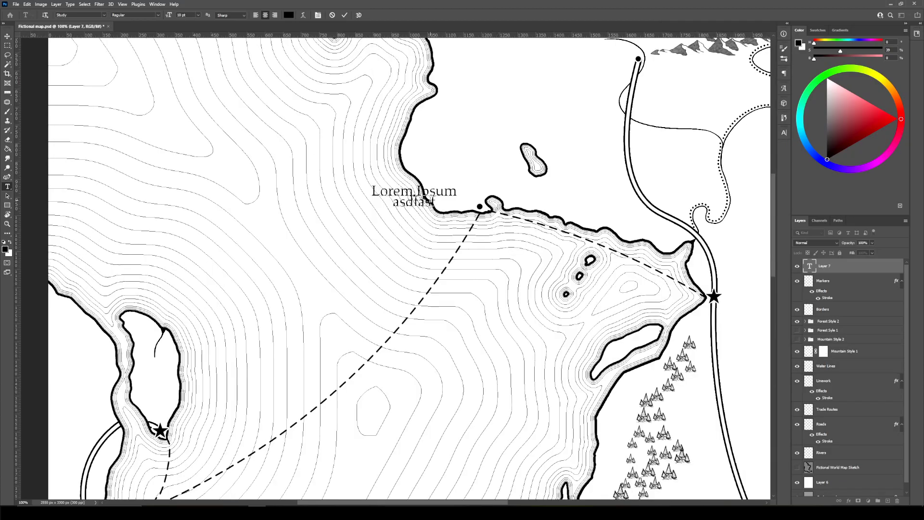
Replace the selected placeholder lines with the settlement name Yurthela
key("ctrl+h")
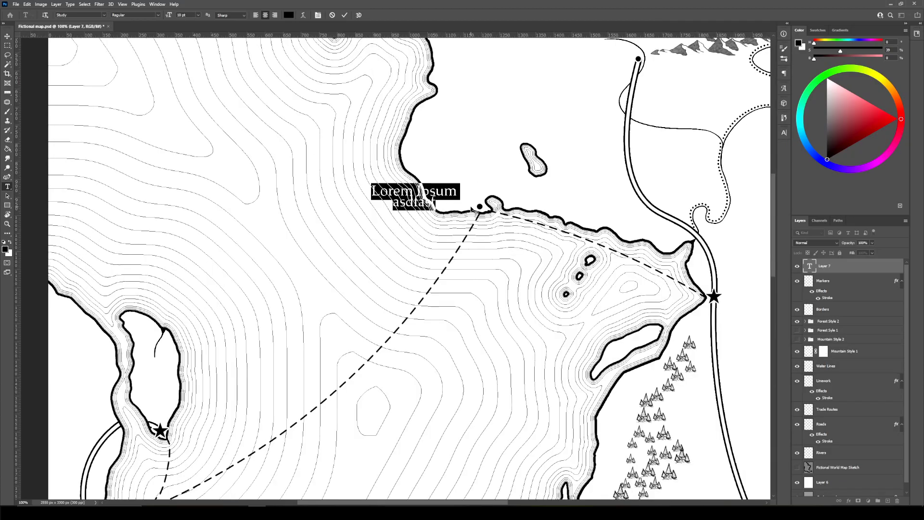
key("ctrl+h")
key("ctrl+h")
type("Yurtnela")
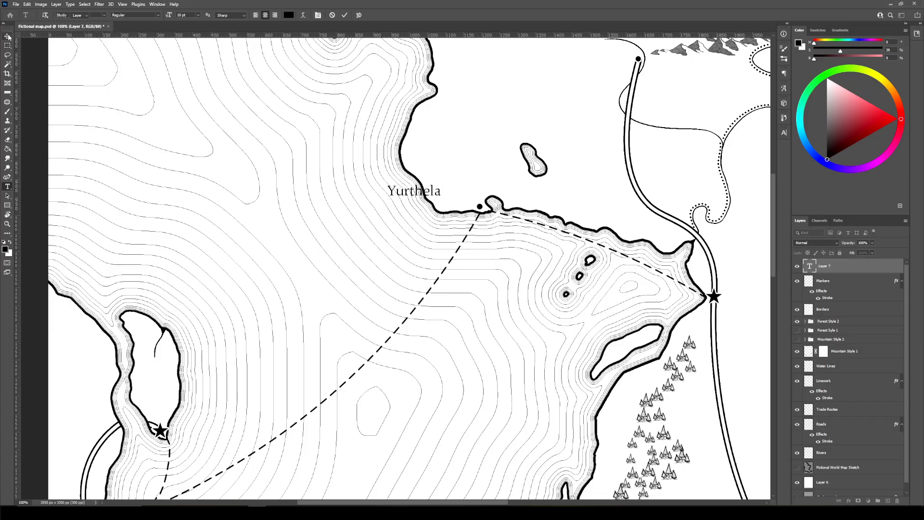
Move the Yurthela label down the coast and nudge it to sit just left of the round settlement marker
left_click(8, 37)
left_click_drag(425, 190, 456, 203)
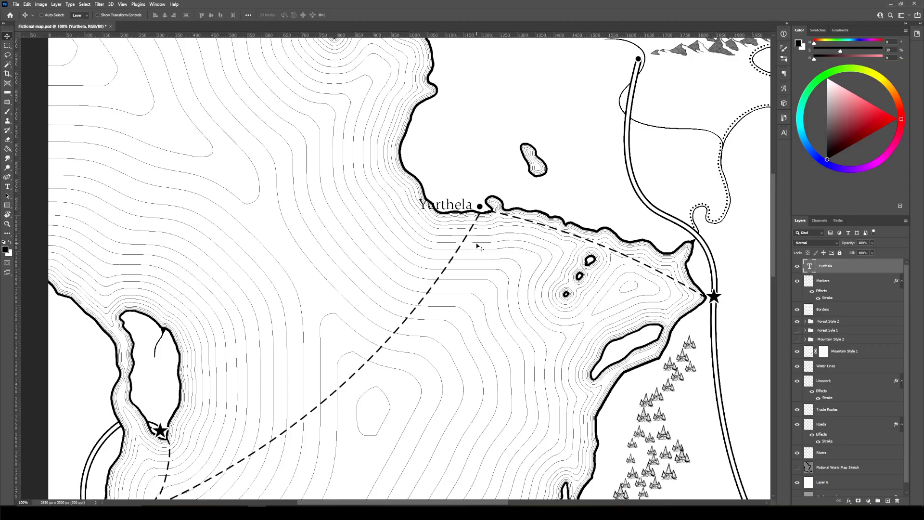
key("Right")
key("Right")
key("Right")
key("Right")
key("Down")
key("Down")
key("Up")
key("Up")
Place a new text label reading Astengor beside the star marker at the eastern end of the dashed trade route
left_click_drag(515, 263, 279, 229)
left_click(7, 186)
left_click(502, 264)
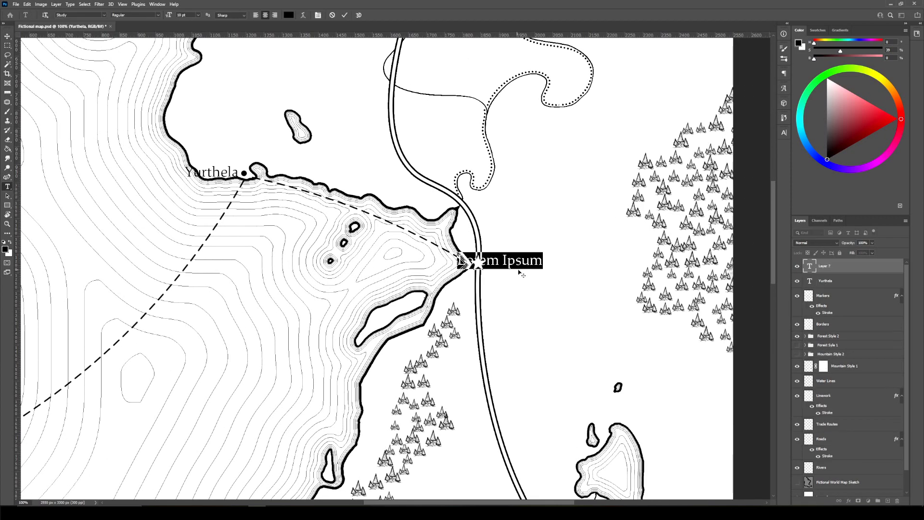
type("Ast")
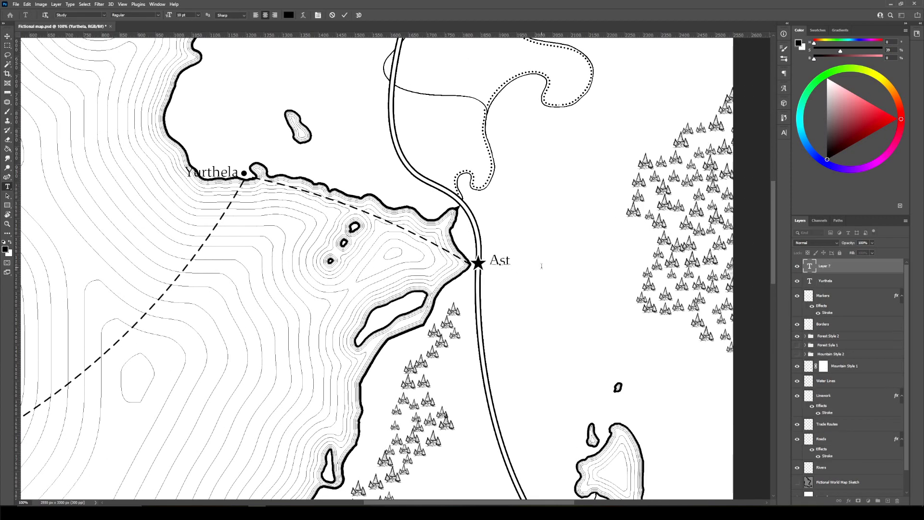
type("engor")
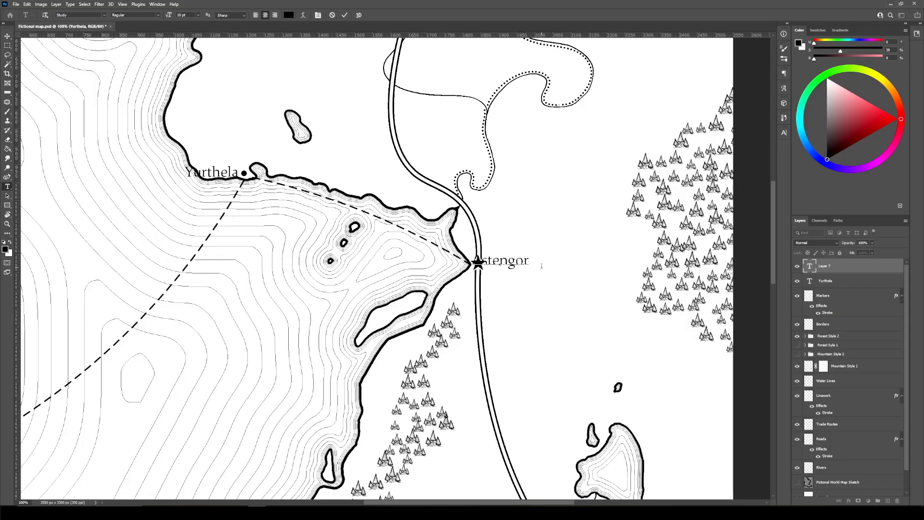
Move the Astengor label clear of the star marker so it sits just to the marker's right
left_click(7, 36)
left_click_drag(497, 264, 523, 269)
Add a text label reading Vorden just right of the round marker on the double-line road south of Astengor
scroll(538, 343, "down", 10)
scroll(538, 342, "right", 3)
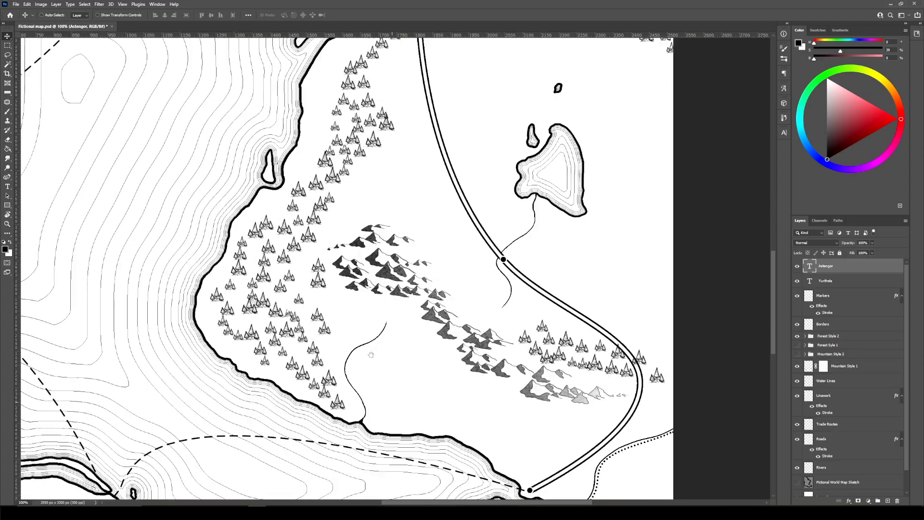
left_click_drag(329, 406, 285, 465)
left_click(7, 186)
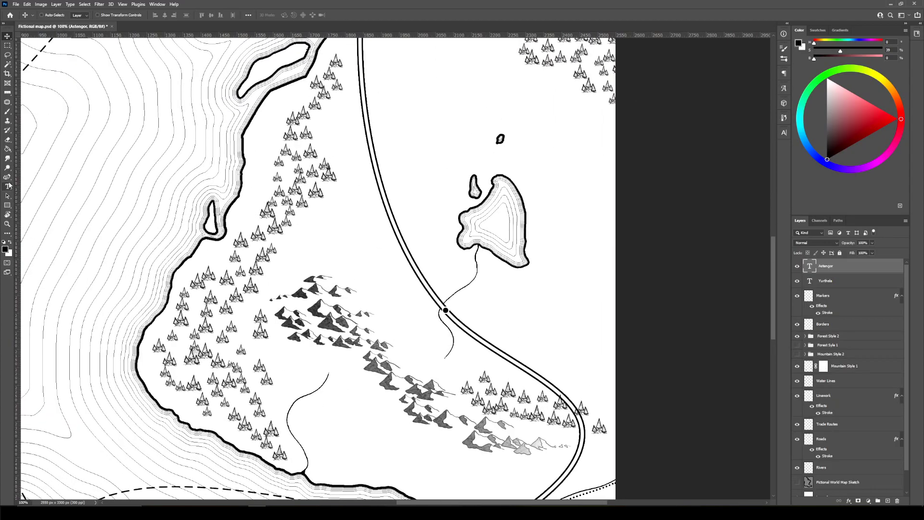
left_click(497, 322)
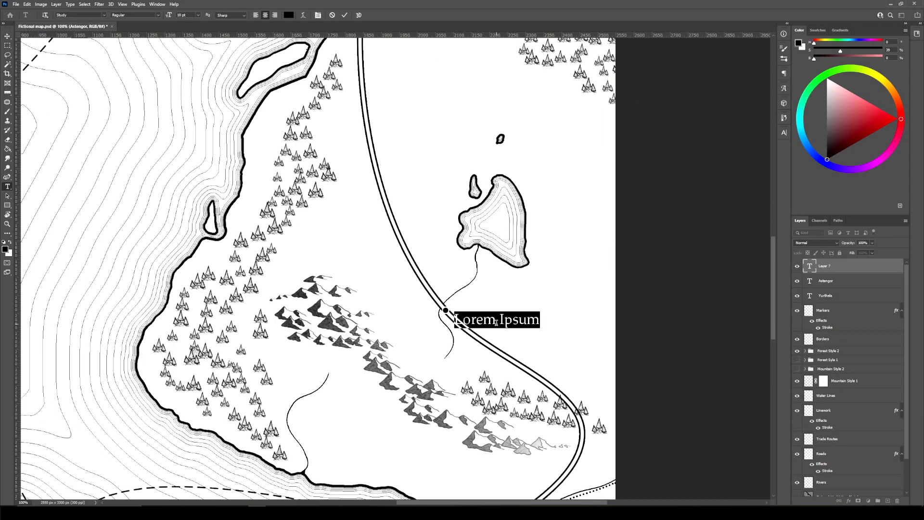
type("Vorden")
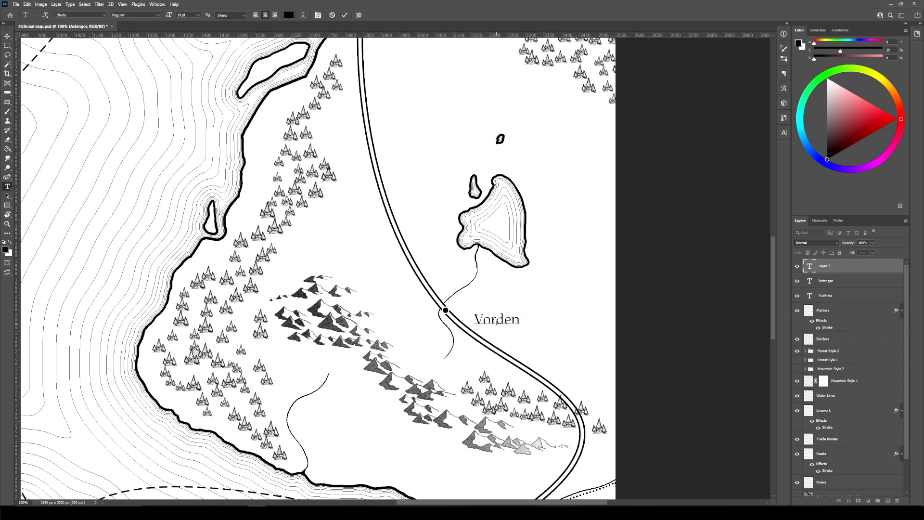
left_click(7, 36)
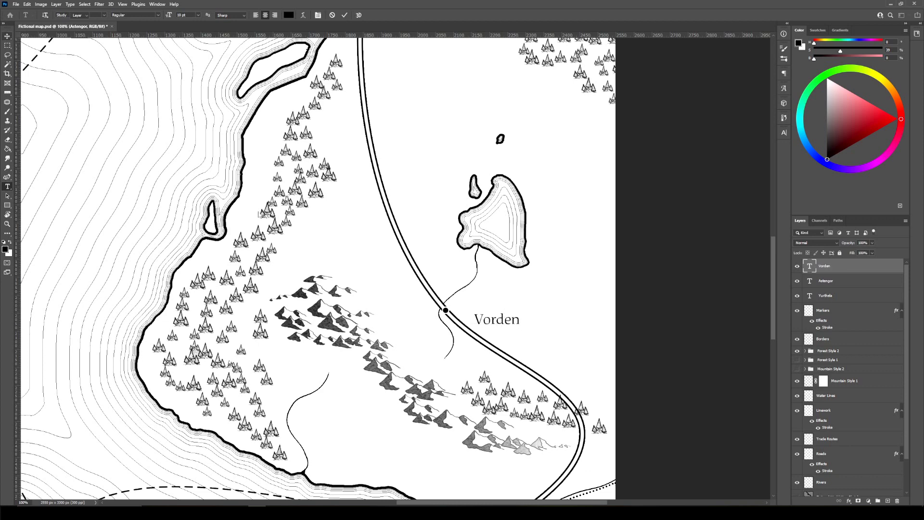
left_click_drag(500, 321, 478, 313)
Create a text label reading Halden on the land north of the round marker at the road's southern end
left_click_drag(476, 486, 501, 454)
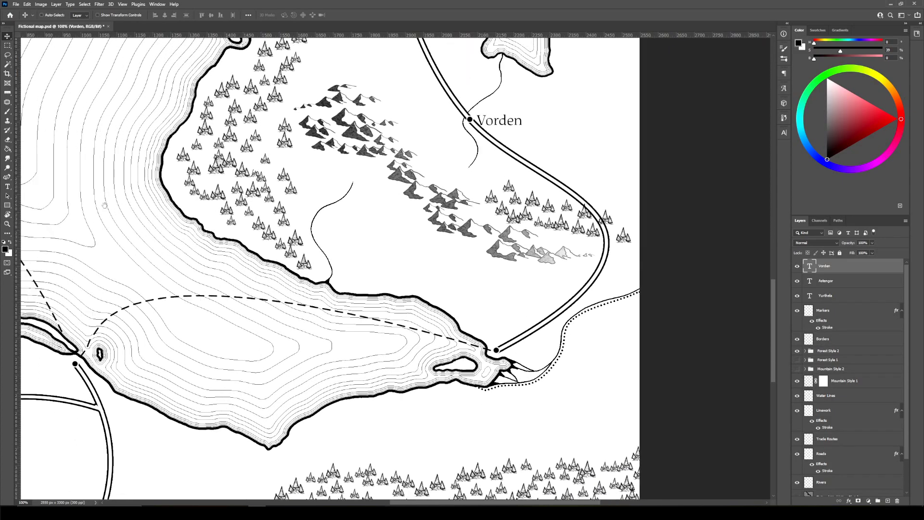
left_click(7, 186)
left_click(412, 287)
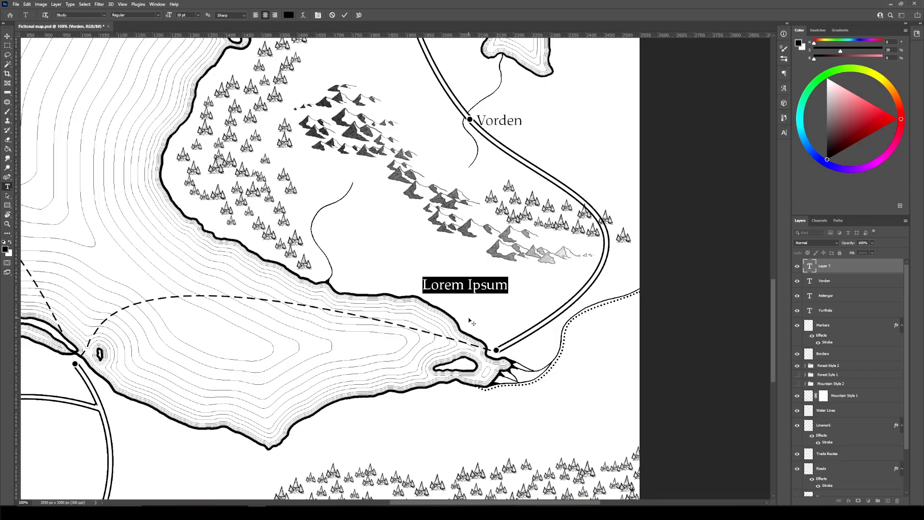
type("Ha")
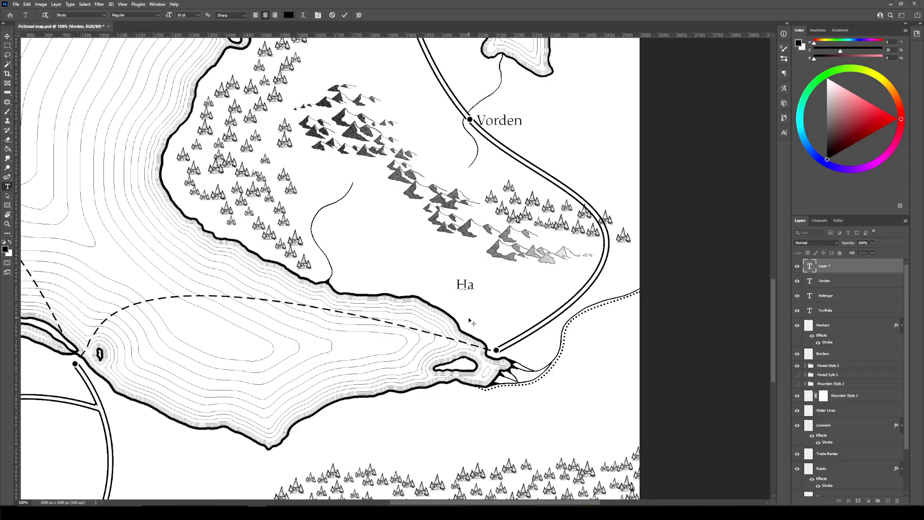
type("lden")
key("ctrl+Return")
key("v")
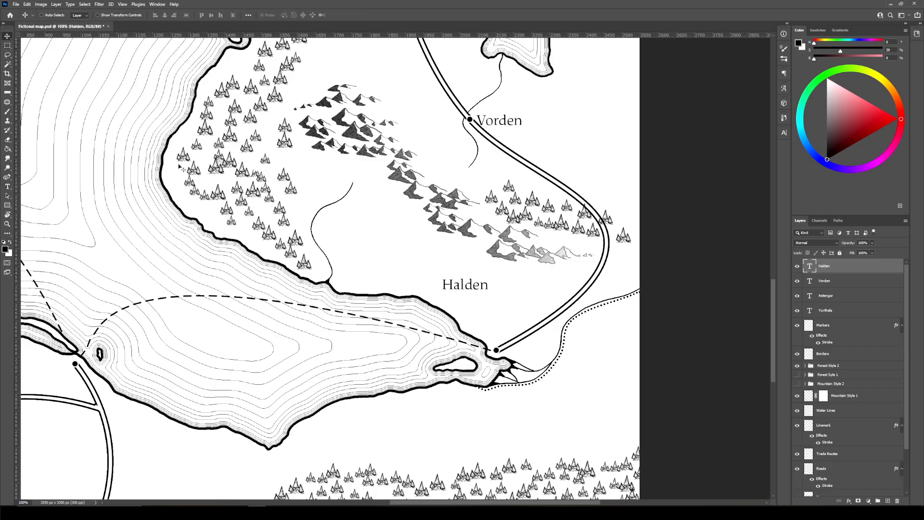
Move the Halden label down beside its round coastal marker and nudge it slightly right
mouse_move(462, 287)
left_mouse_down()
mouse_move(462, 337)
mouse_move(529, 367)
mouse_move(523, 350)
left_mouse_up()
key("Right")
key("Right")
key("Right")
key("Right")
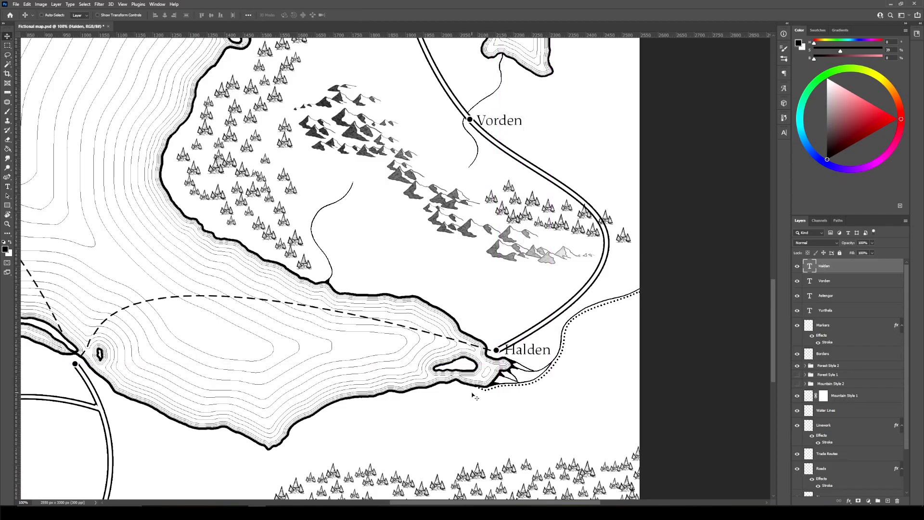
Add an Osar label just left of the round marker near the meeting point of the dashed routes, and save the map
left_click_drag(273, 344, 508, 284)
key("t")
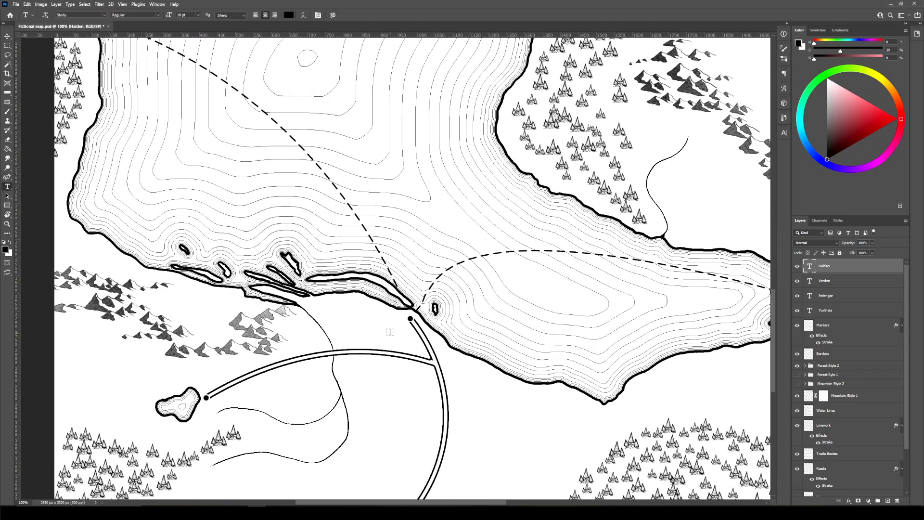
left_click(458, 326)
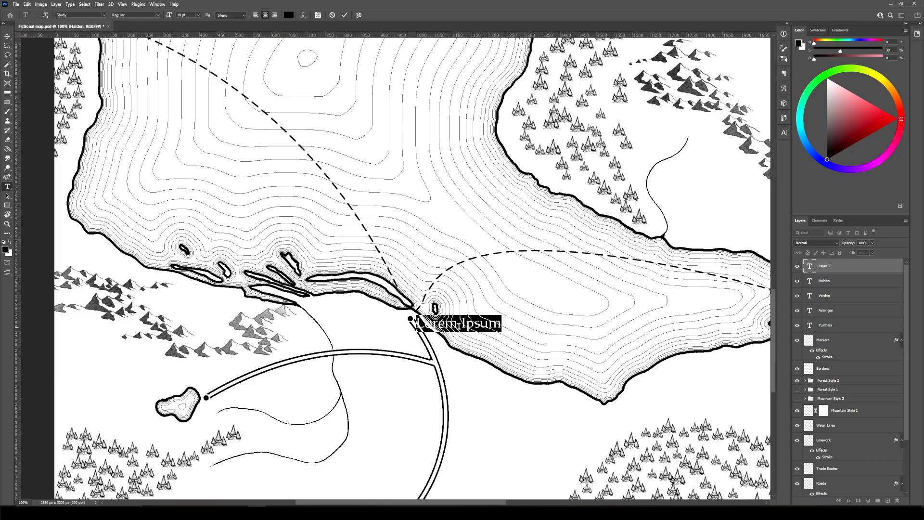
type("Osar")
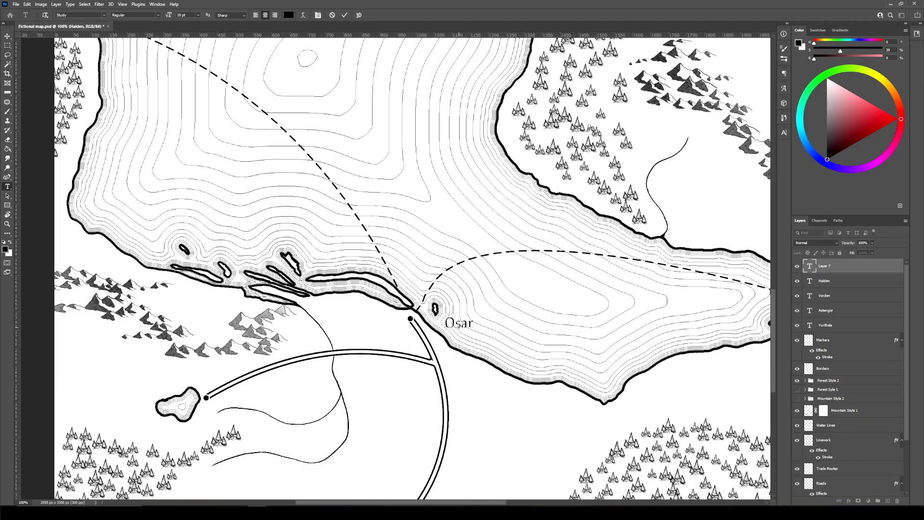
left_click(7, 36)
left_click_drag(470, 326, 403, 321)
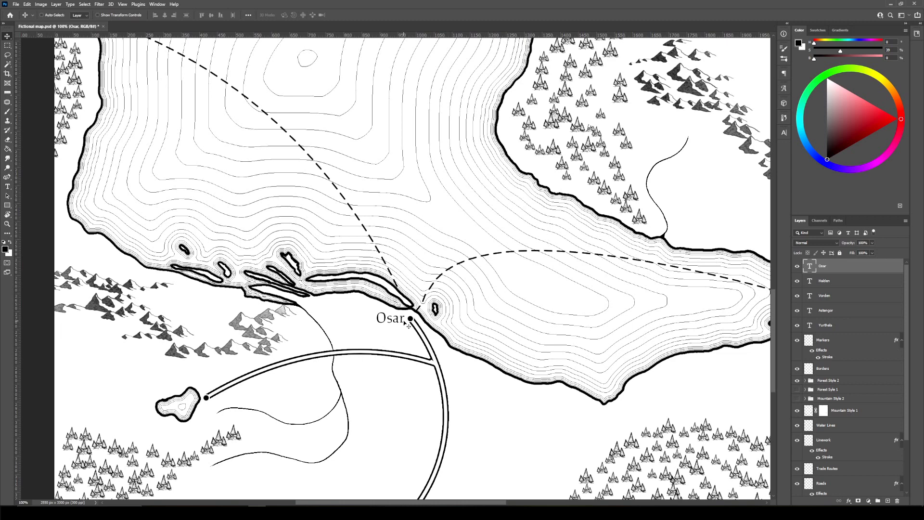
key("ctrl+s")
Create a text label reading Rethero on the water east of the star marker on the western peninsula
left_click_drag(279, 65, 387, 421)
left_click(7, 186)
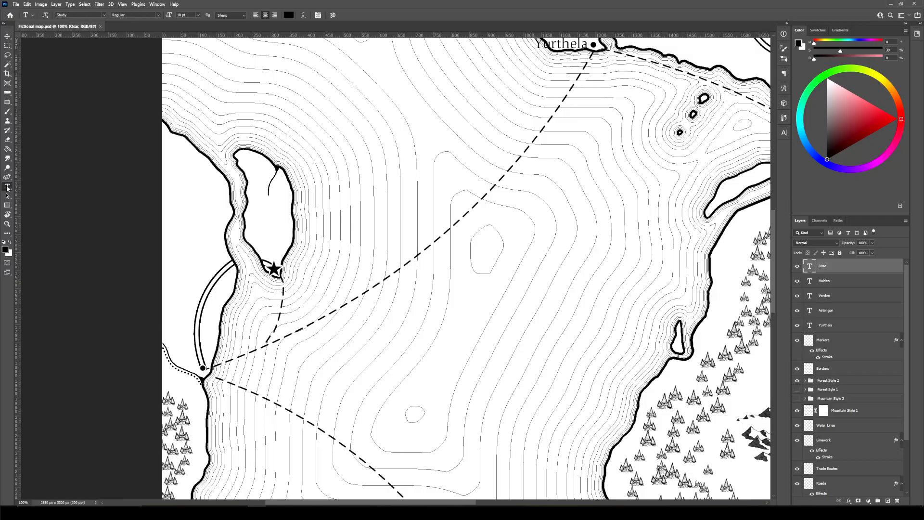
left_click(360, 258)
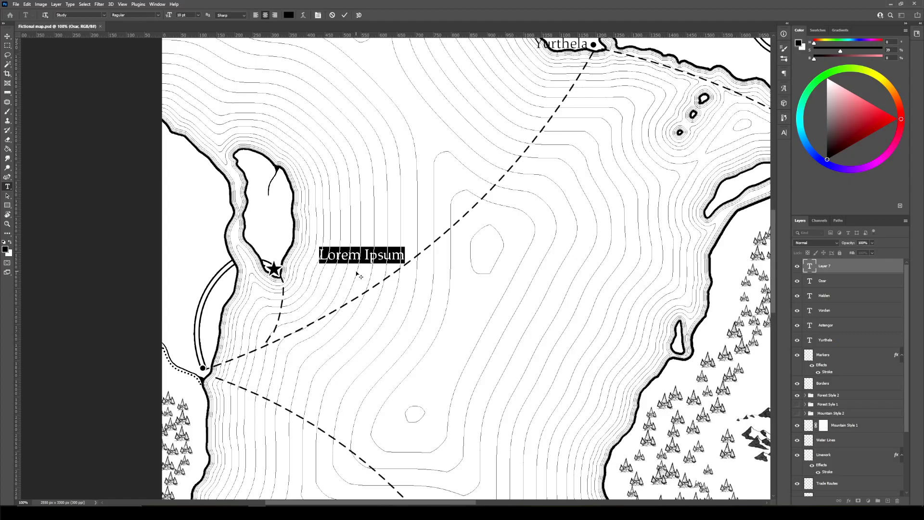
type("Rethero")
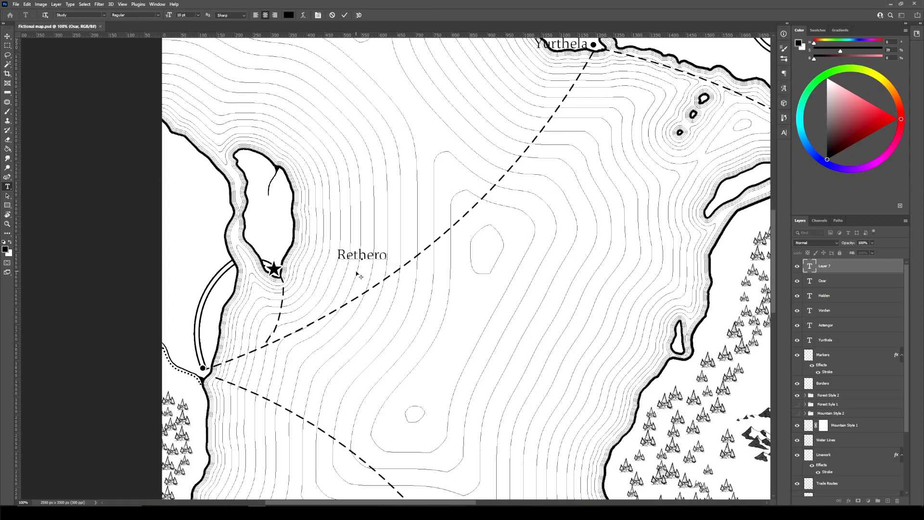
Move the Rethero label to the right of its star marker and nudge it up and slightly right to align with the star
left_click(8, 36)
left_click_drag(363, 260, 317, 280)
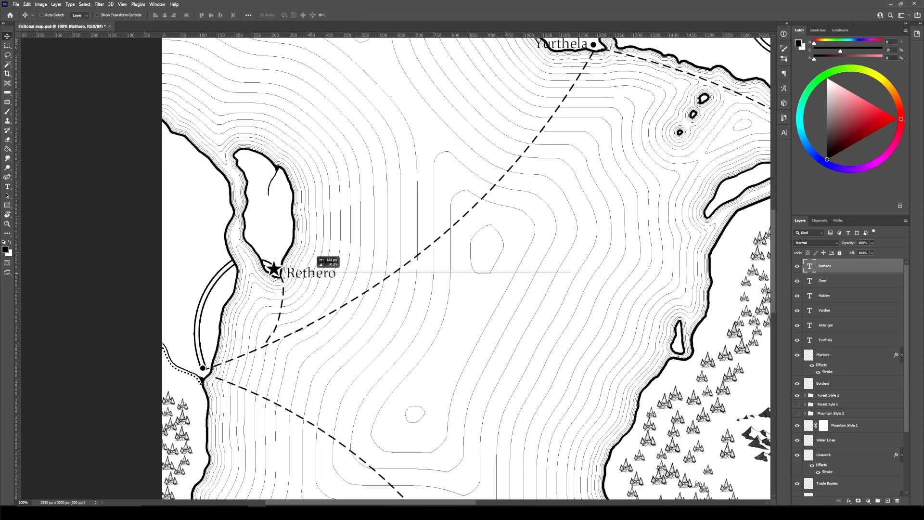
key("Up")
key("Up")
key("Up")
key("Up")
key("Up")
key("Up")
key("Up")
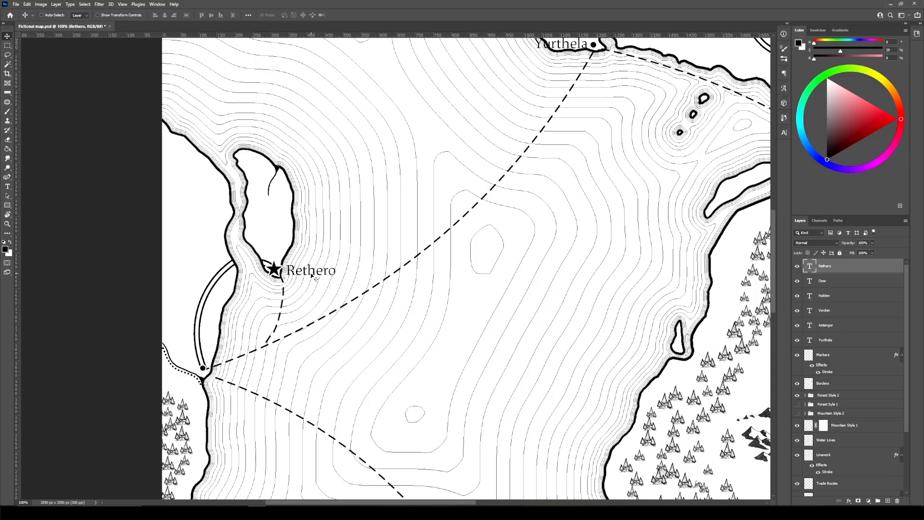
key("Right")
key("Right")
Add a text label reading Uldomar just right of the round marker on the west coast below Rethero
scroll(378, 126, "down", 3)
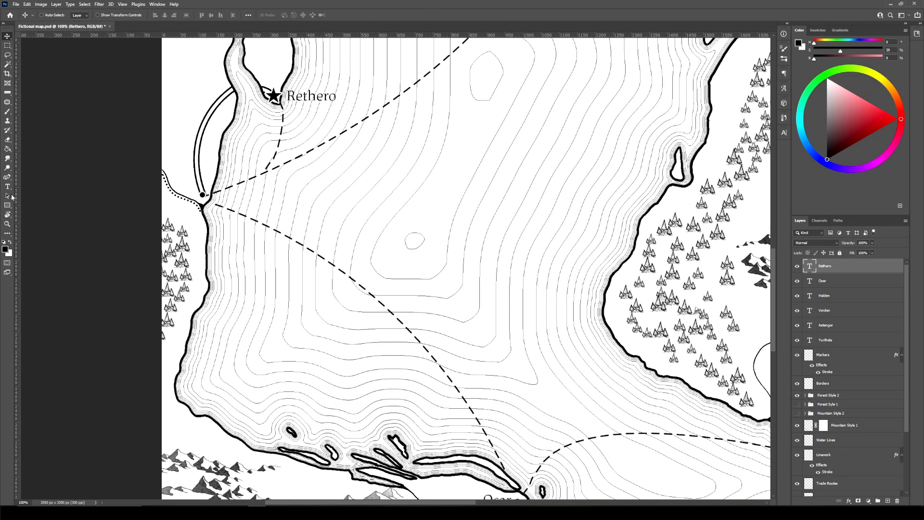
left_click(7, 186)
left_click(287, 208)
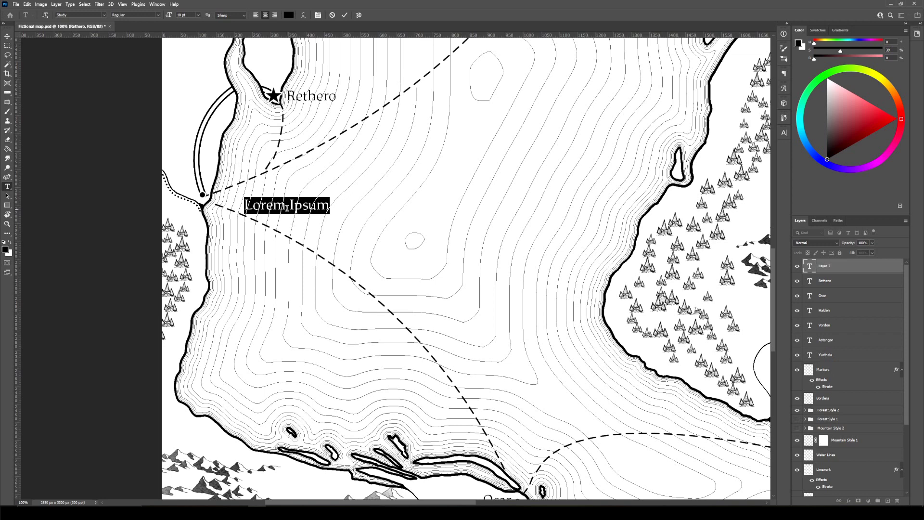
type("Uldomar")
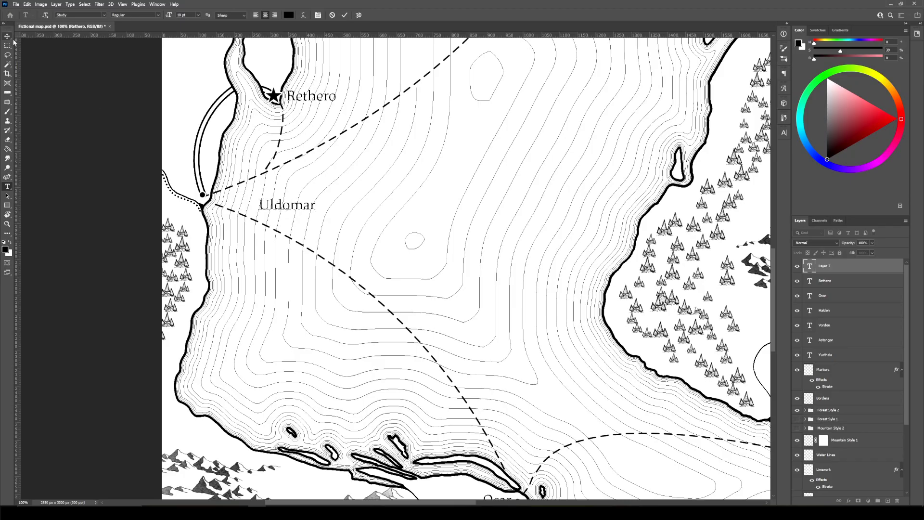
left_click(7, 36)
left_click_drag(280, 200, 235, 189)
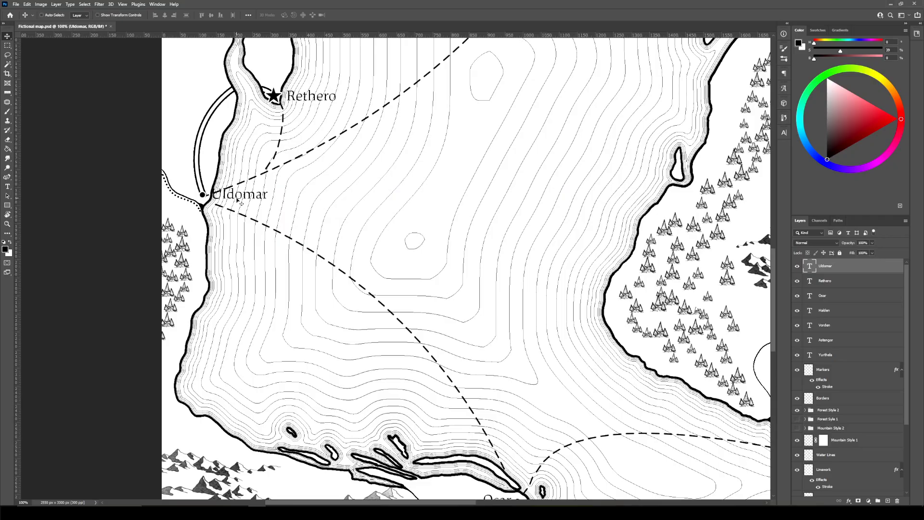
Add a text label reading Baldergog immediately left of the star marker on the northern coast
left_click_drag(484, 351, 321, 199)
left_click_drag(388, 318, 147, 495)
left_click_drag(159, 231, 221, 442)
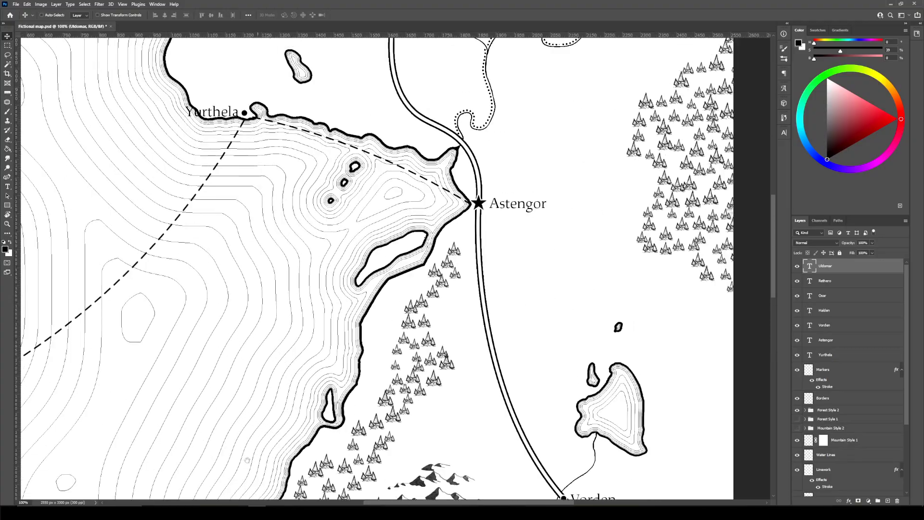
left_click_drag(192, 270, 224, 434)
left_click_drag(219, 238, 352, 518)
left_click_drag(496, 289, 502, 301)
left_click(7, 186)
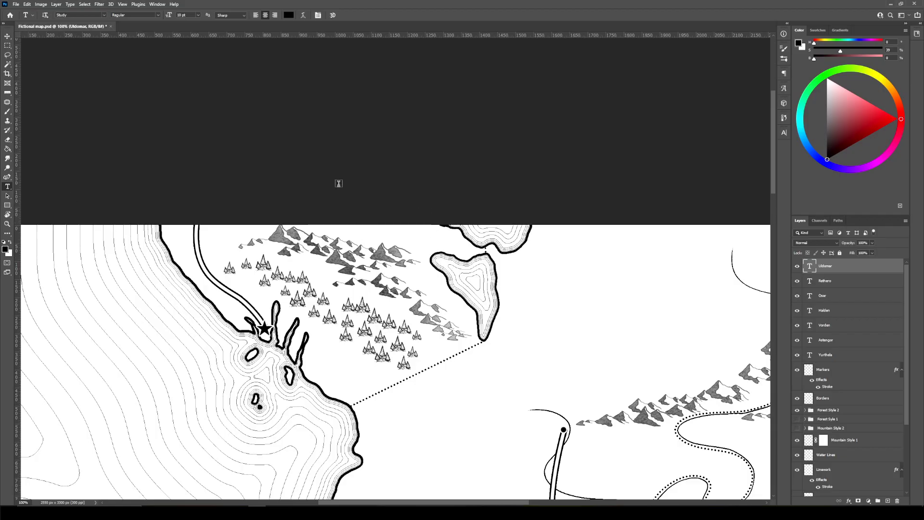
left_click(123, 345)
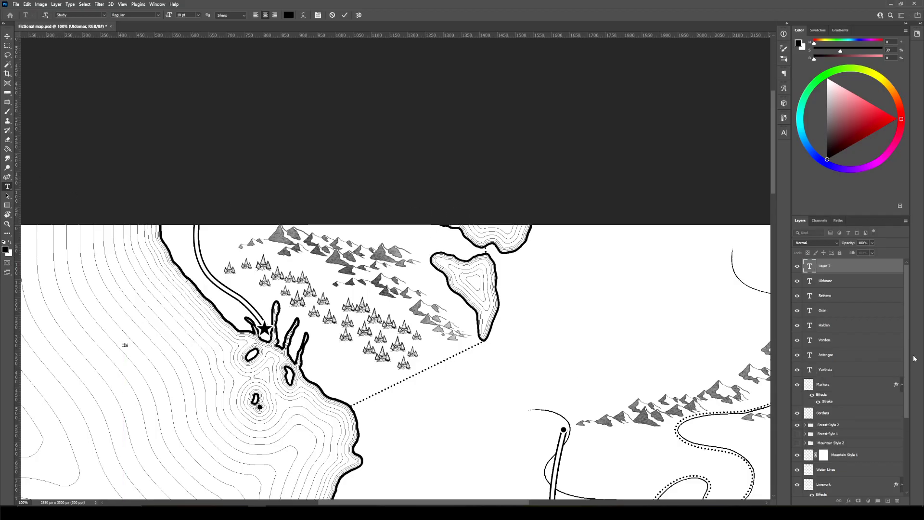
key("Escape")
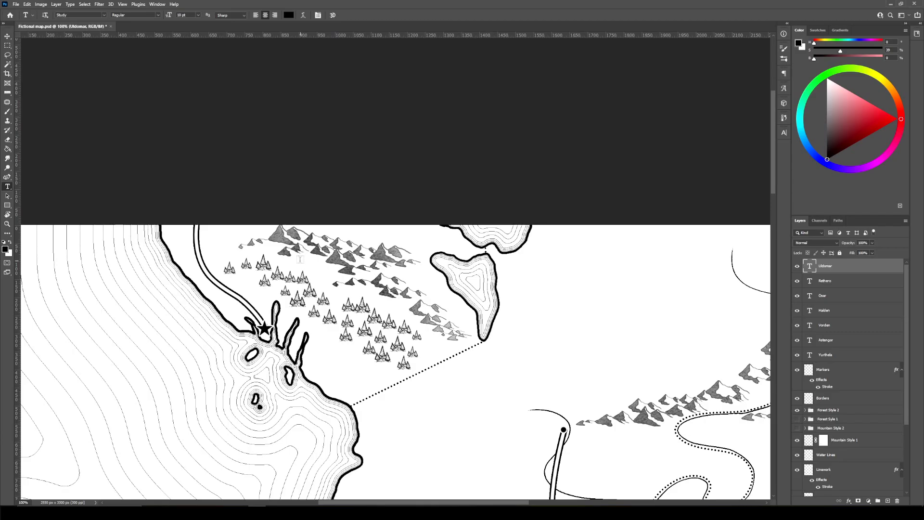
left_click(157, 334)
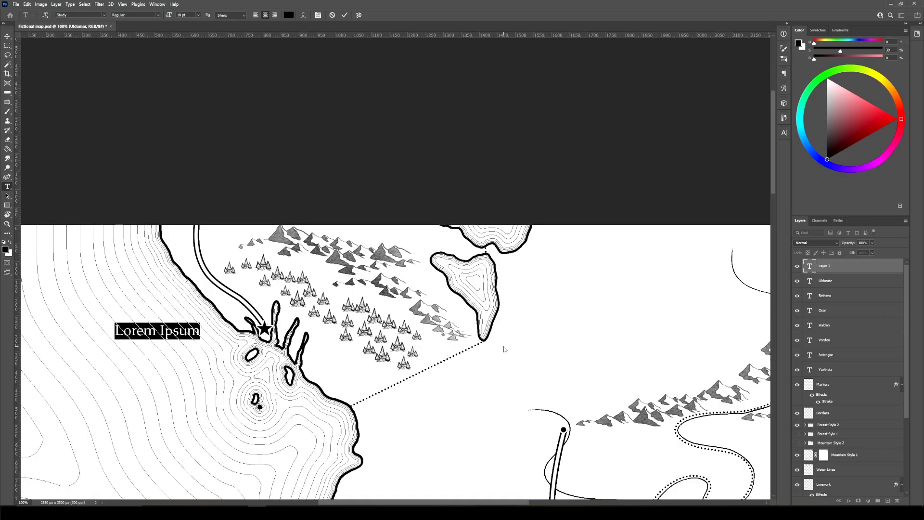
type("Bald")
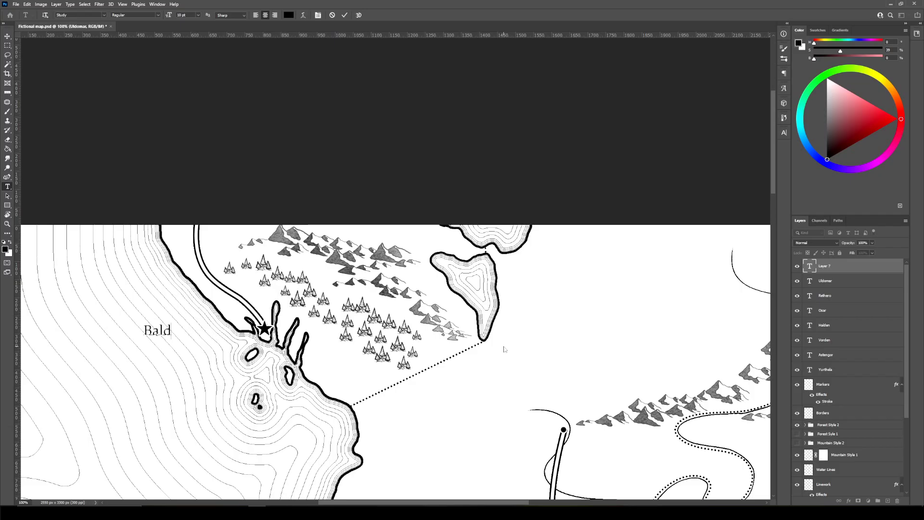
type("gergog")
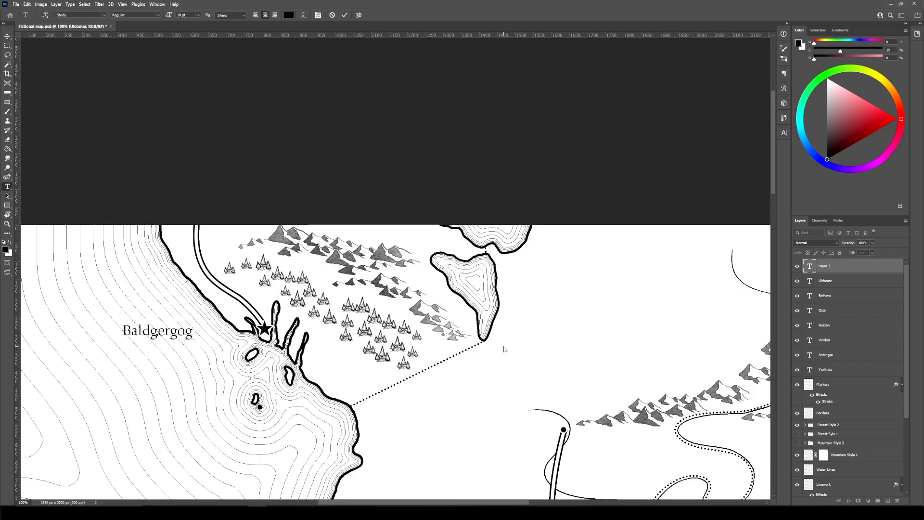
key("BackSpace")
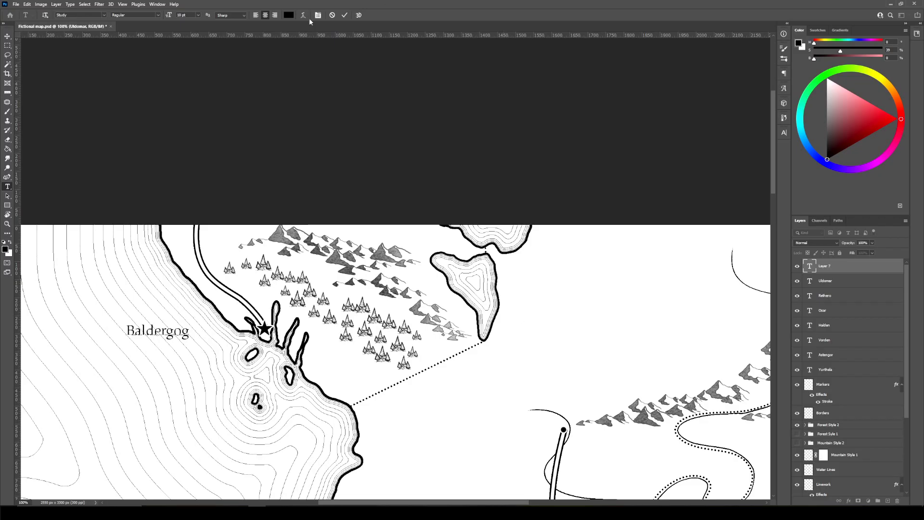
left_click(6, 36)
left_click_drag(179, 328, 239, 326)
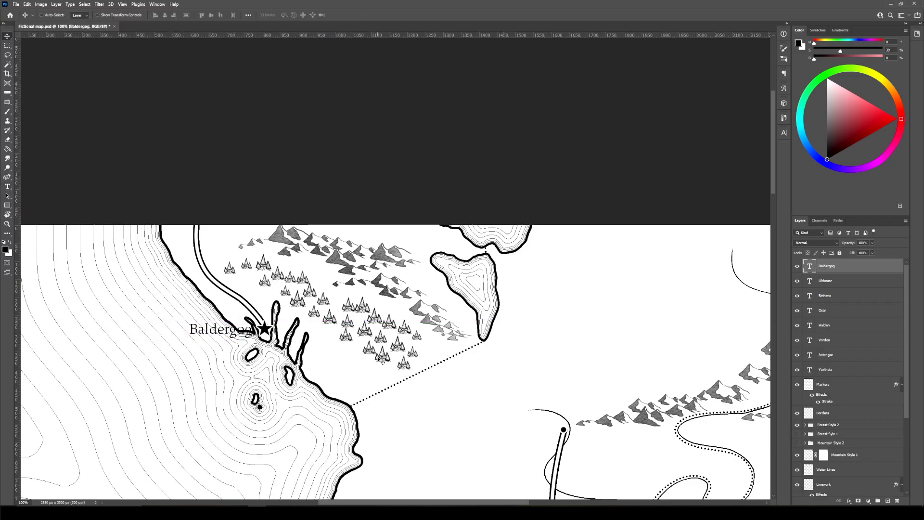
Add a text label reading Lakdelia to the right of the round marker beside the small southwestern lake
scroll(398, 355, "left", 5)
scroll(398, 355, "down", 2)
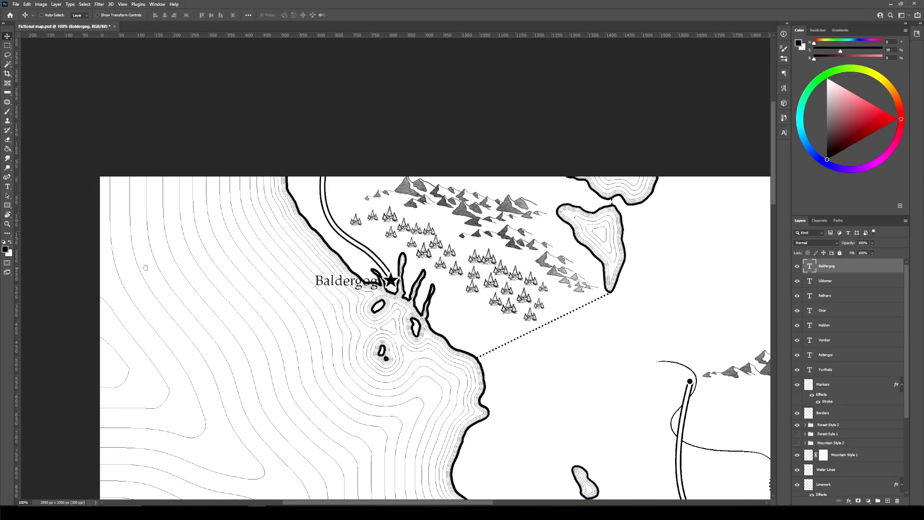
left_click_drag(433, 392, 311, 211)
scroll(311, 210, "down", 20)
scroll(311, 210, "right", 14)
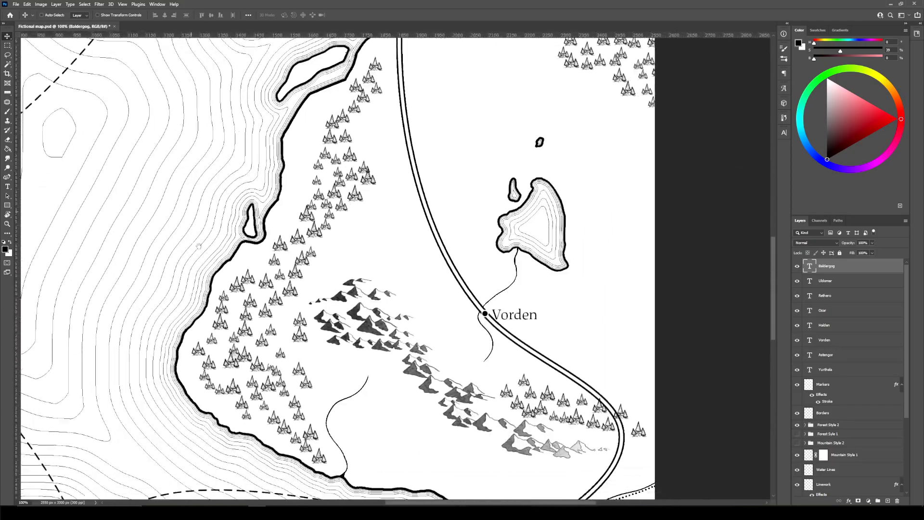
scroll(380, 208, "left", 15)
scroll(380, 208, "up", 4)
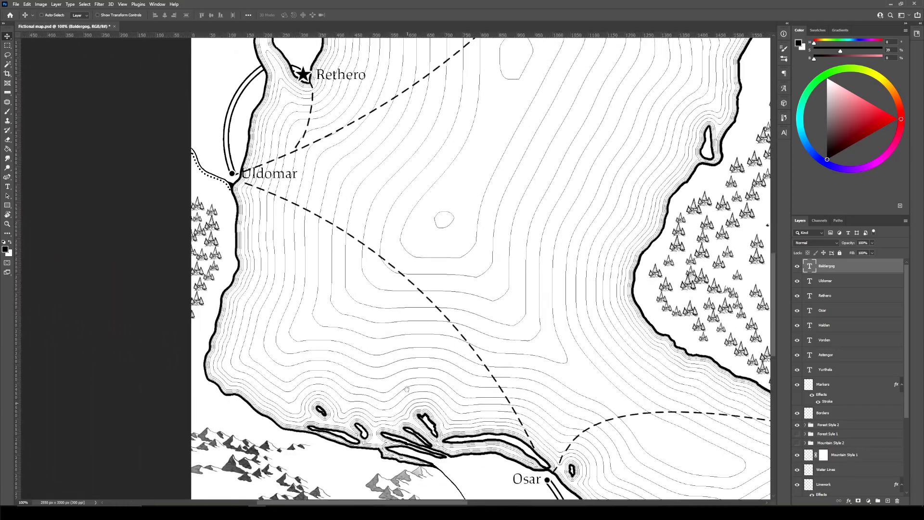
scroll(380, 208, "down", 5)
left_click(7, 186)
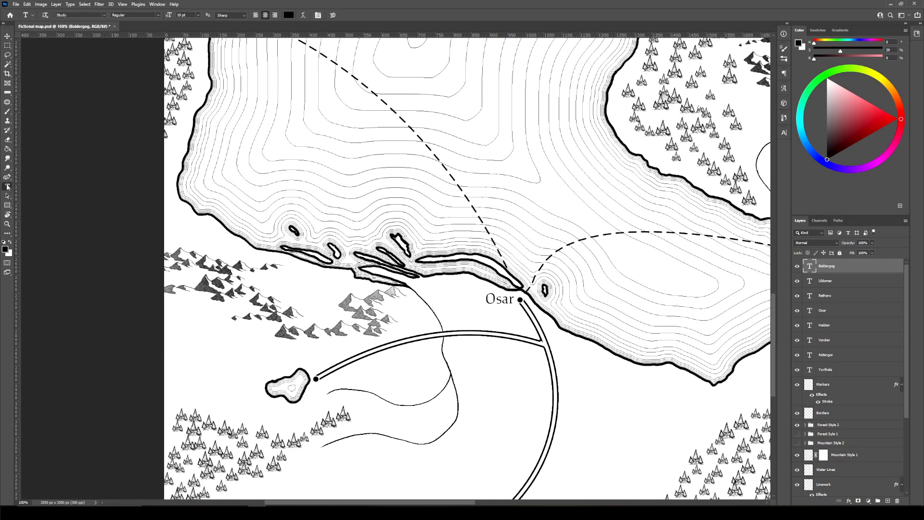
left_click(353, 378)
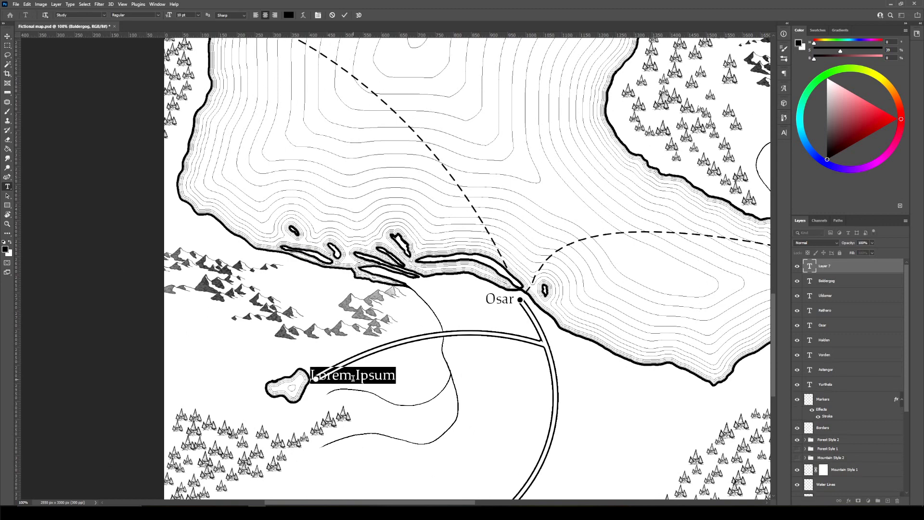
type("Lak")
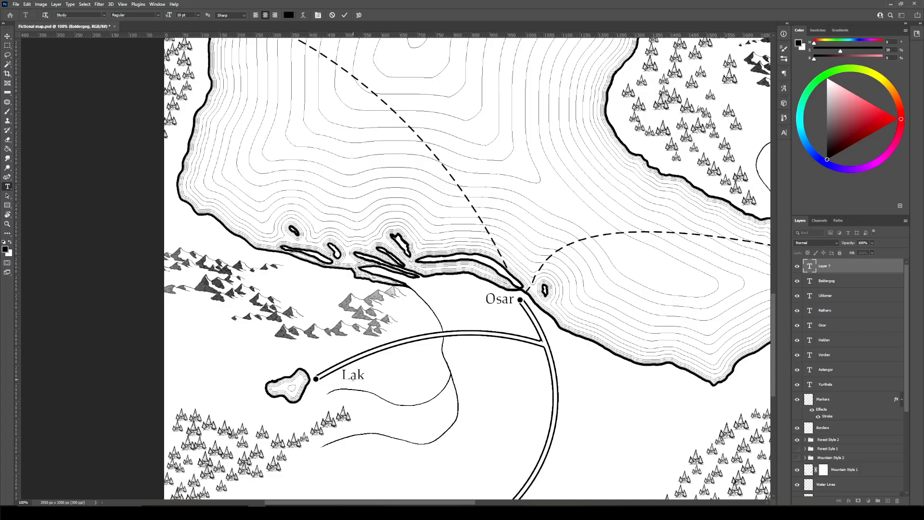
type("delia")
left_click(7, 36)
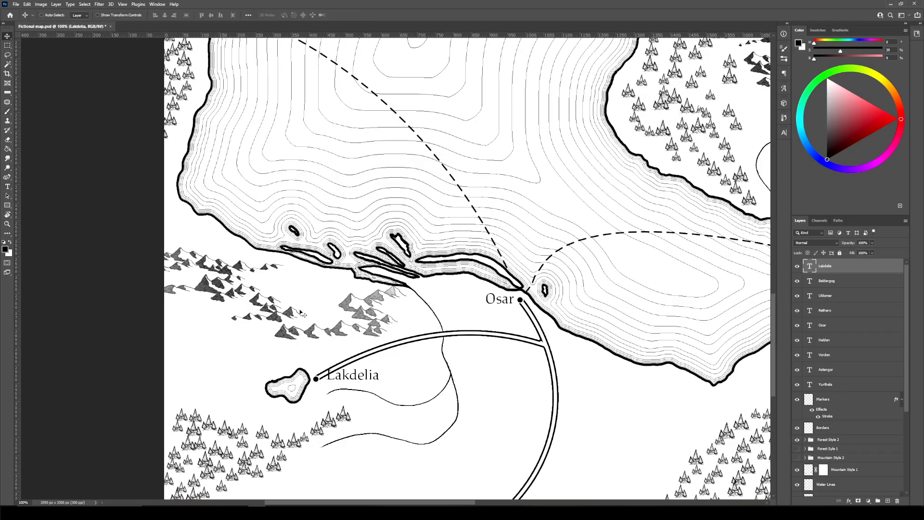
Move the Lakdelia label closer to its round marker and nudge it slightly right and down to align with it
left_click_drag(350, 377, 344, 380)
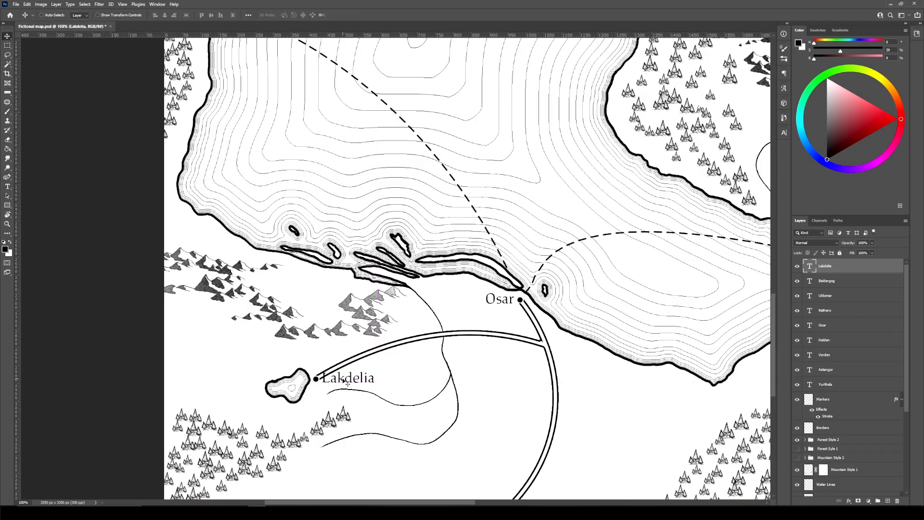
key("Right")
key("Right")
key("Right")
key("Right")
key("Down")
key("Down")
key("Down")
Review the whole map and examine the settlement labels placed beside their markers so far
left_click(8, 225)
left_click(318, 241, "alt")
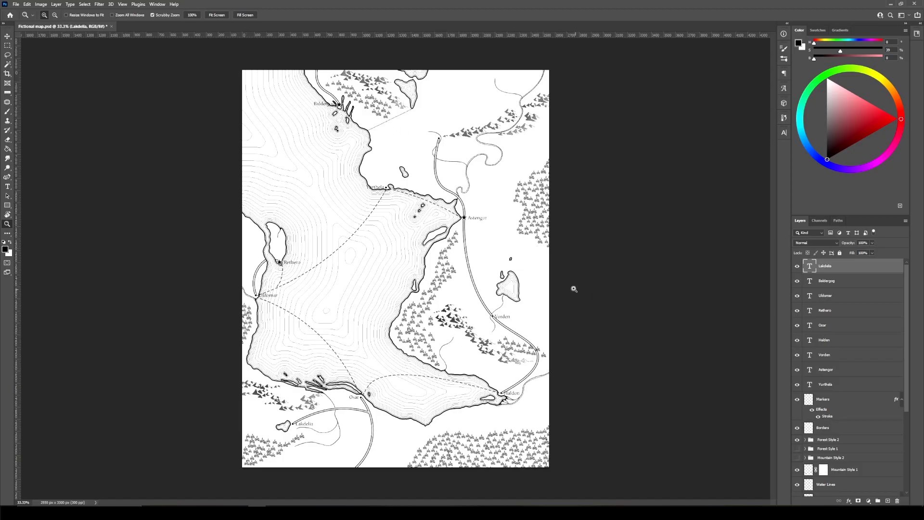
left_click(407, 392)
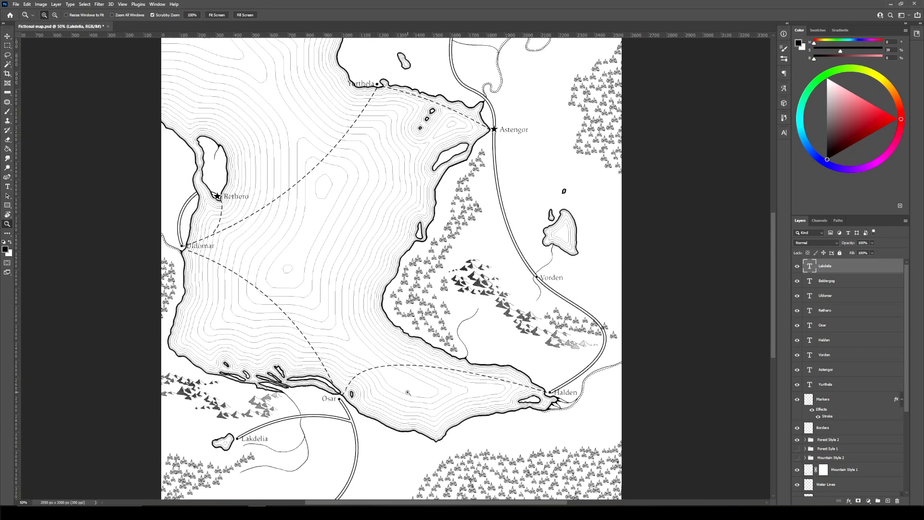
left_click(445, 391, "alt")
left_click(352, 300)
left_click(352, 300, "alt")
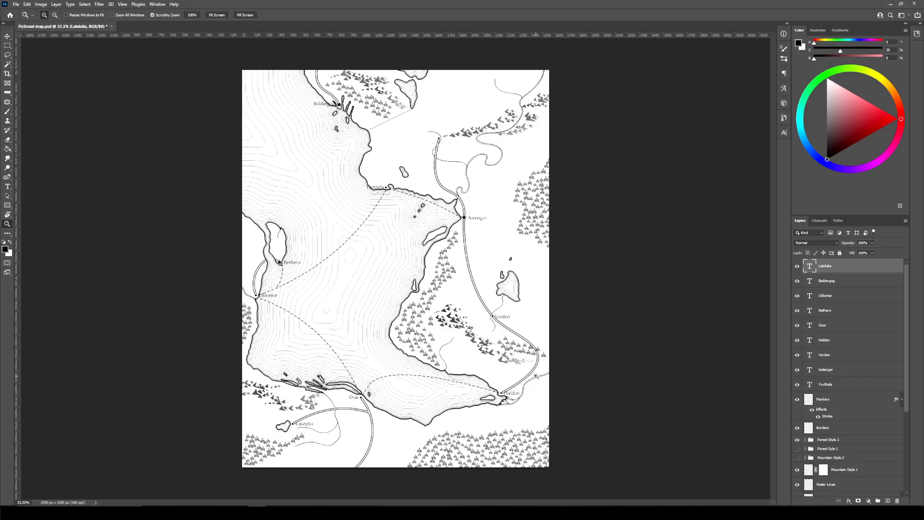
left_click(417, 314)
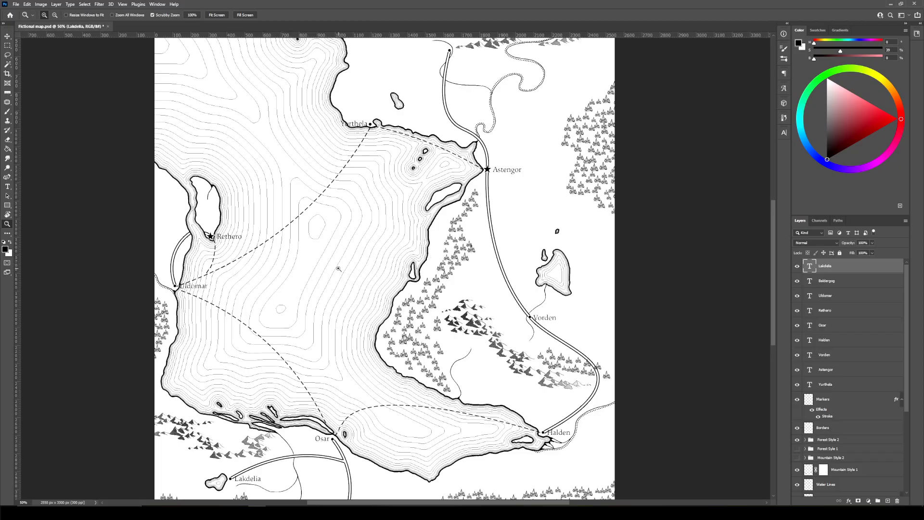
scroll(883, 386, "down", 2)
scroll(883, 386, "up", 2)
Place the Esmar Map colored reference image as a new layer above the Lakdelia text layer
key("ctrl+v")
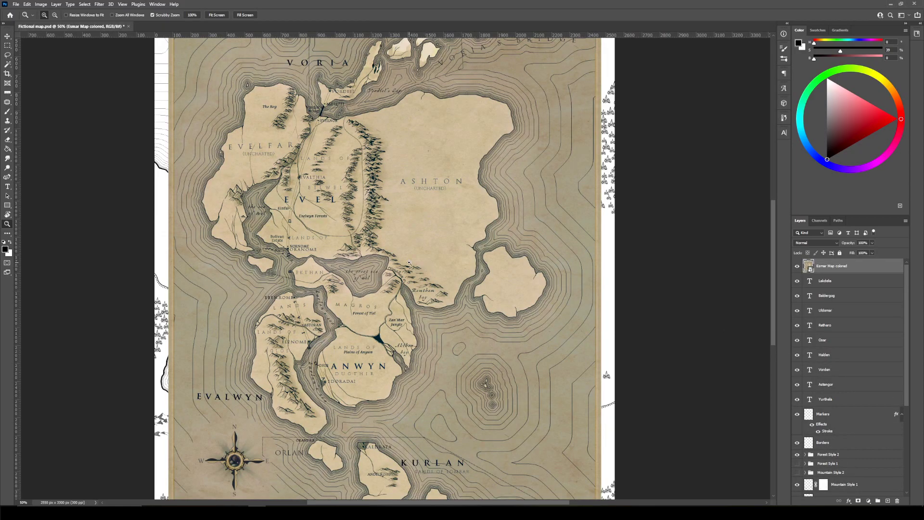
left_click(259, 209)
left_click(360, 331)
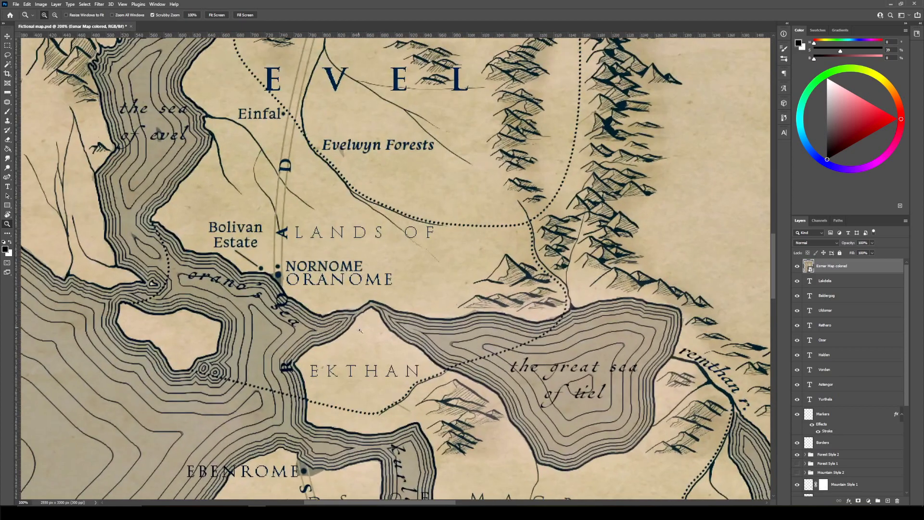
Examine how the reference map labels its settlements, regions, seas and forests around Oranome, Magros and Anwyn
left_click_drag(575, 433, 439, 356)
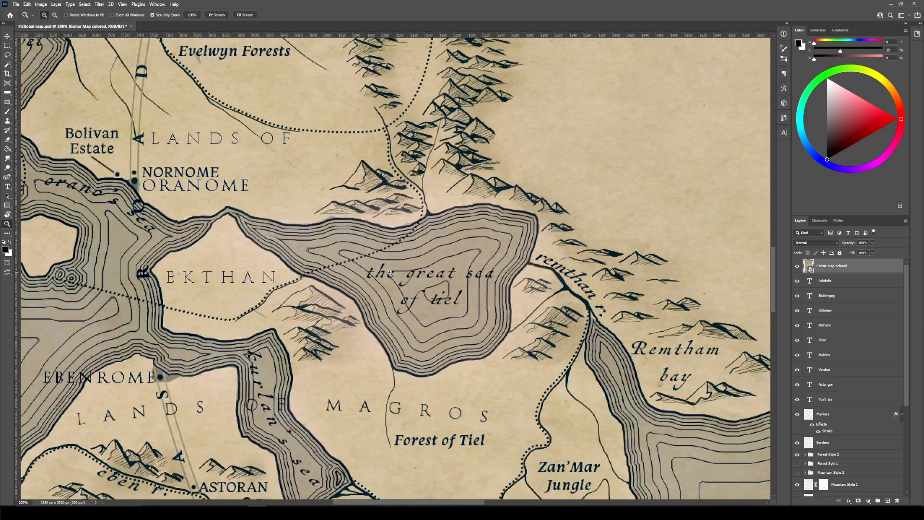
left_click_drag(159, 273, 469, 330)
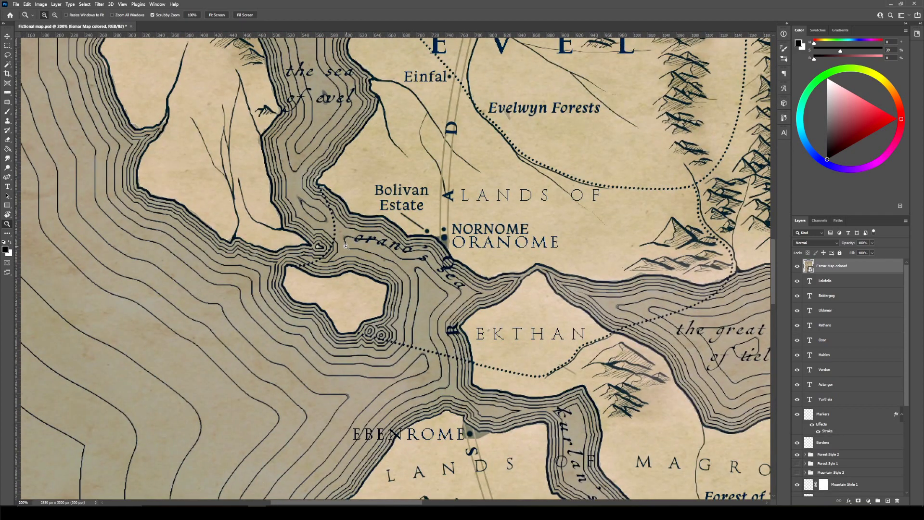
scroll(378, 269, "up", 3)
left_click_drag(592, 472, 350, 145)
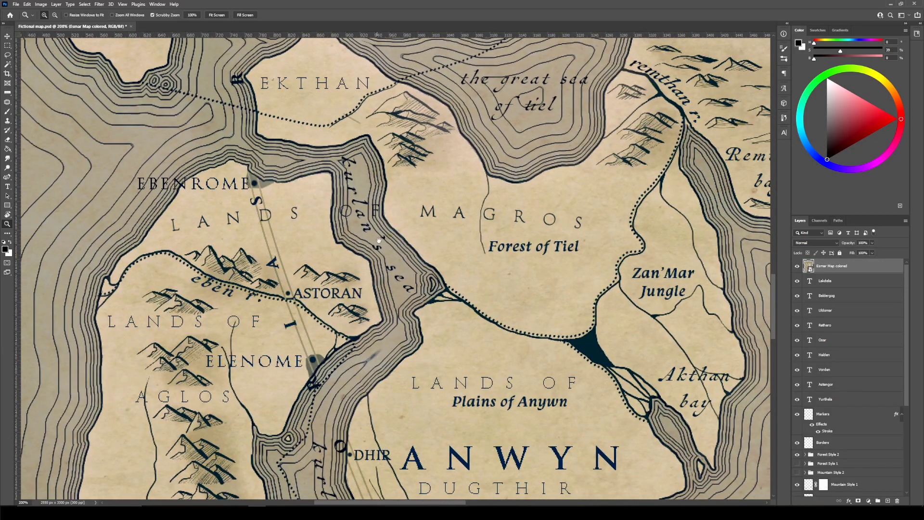
left_click_drag(367, 216, 418, 55)
left_click_drag(622, 258, 367, 179)
left_click_drag(604, 307, 623, 226)
left_click_drag(544, 253, 248, 242)
left_click_drag(488, 205, 247, 412)
left_click_drag(371, 25, 583, 408)
left_click_drag(433, 288, 582, 340)
left_click_drag(481, 337, 539, 368)
Examine the reference map's lettering for regions, towns and water around Evel, Ashton and Voria
left_click_drag(399, 144, 553, 363)
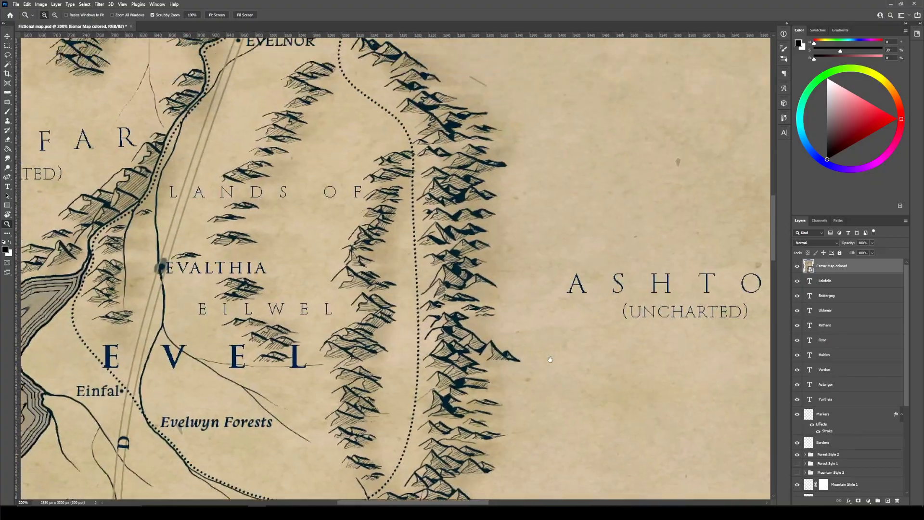
left_click_drag(529, 241, 554, 361)
left_click_drag(598, 285, 536, 464)
left_click_drag(579, 331, 525, 455)
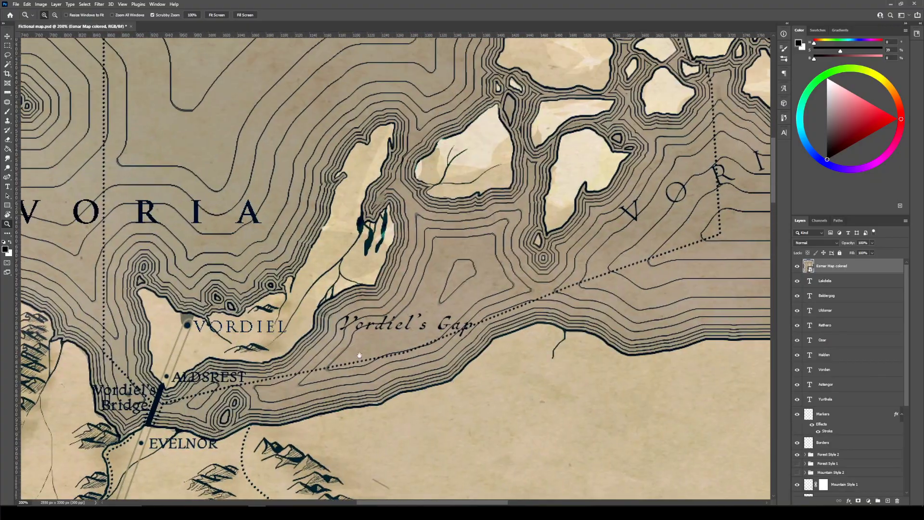
left_click_drag(359, 355, 135, 120)
left_click_drag(288, 337, 403, 196)
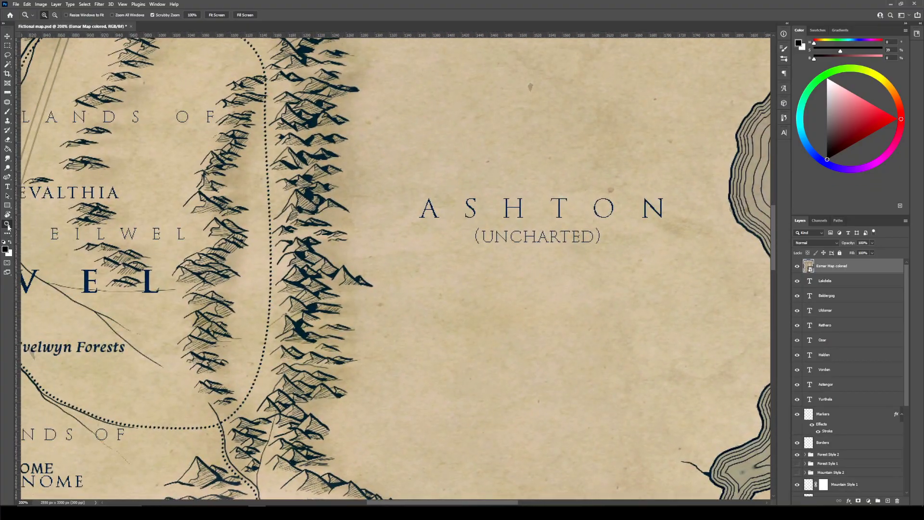
left_click_drag(285, 264, 372, 251)
left_click(372, 251)
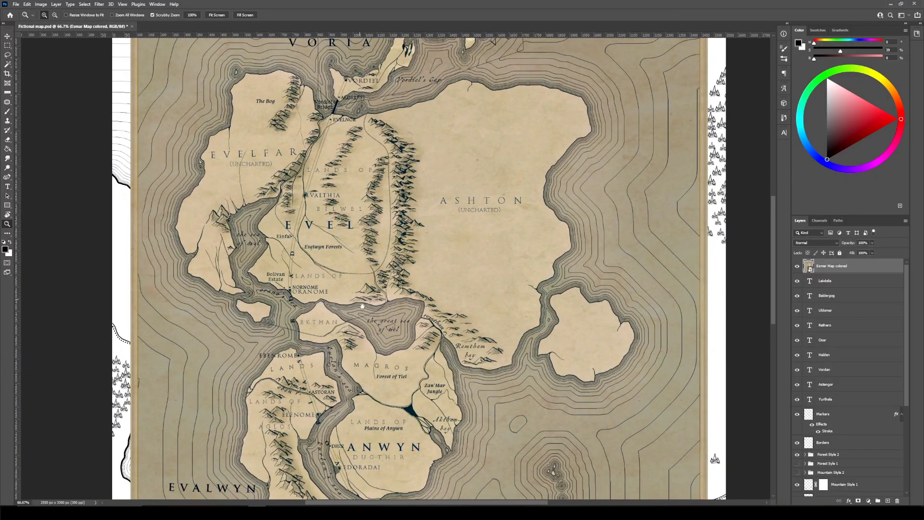
Compare the size and spacing of region names, town names and titles across the whole Esmar reference map
left_click_drag(390, 295, 389, 465)
scroll(648, 244, "down", 15)
scroll(649, 244, "right", 2)
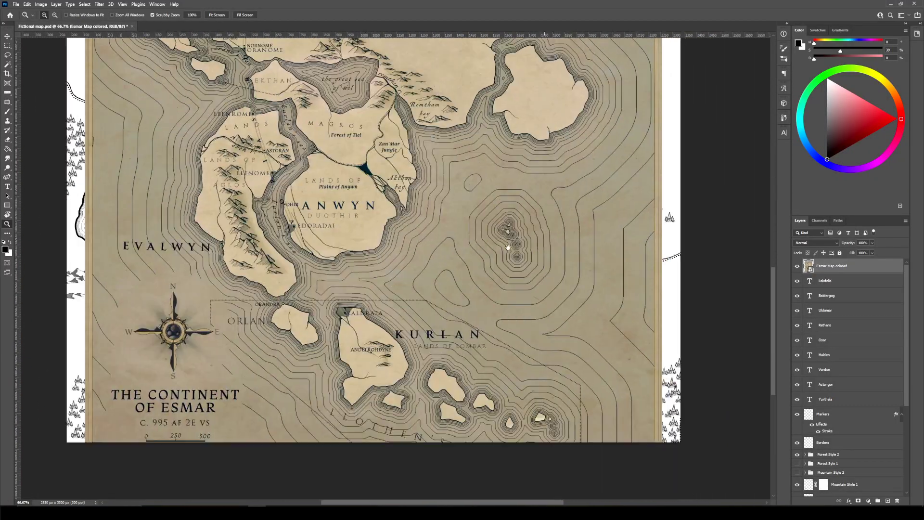
scroll(588, 413, "up", 6)
scroll(588, 413, "left", 3)
scroll(436, 443, "up", 1)
scroll(462, 421, "left", 1)
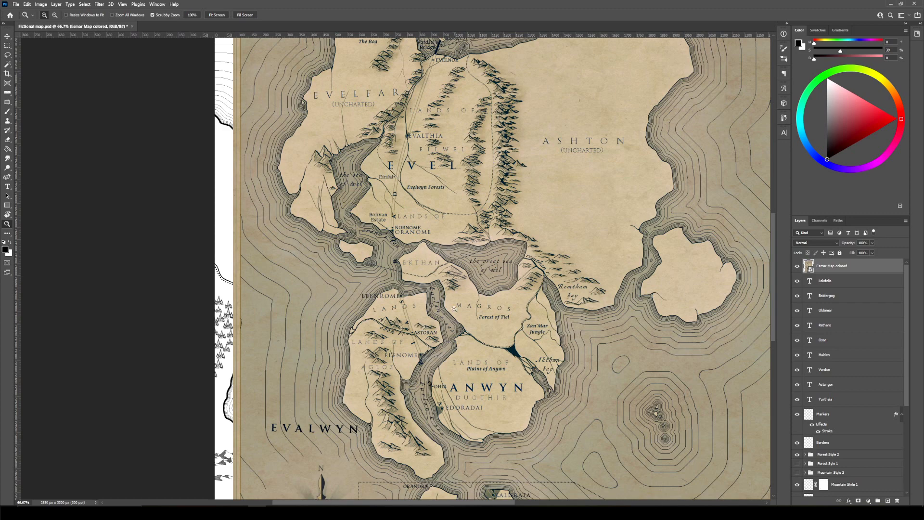
left_click_drag(461, 166, 457, 317)
scroll(517, 263, "up", 4)
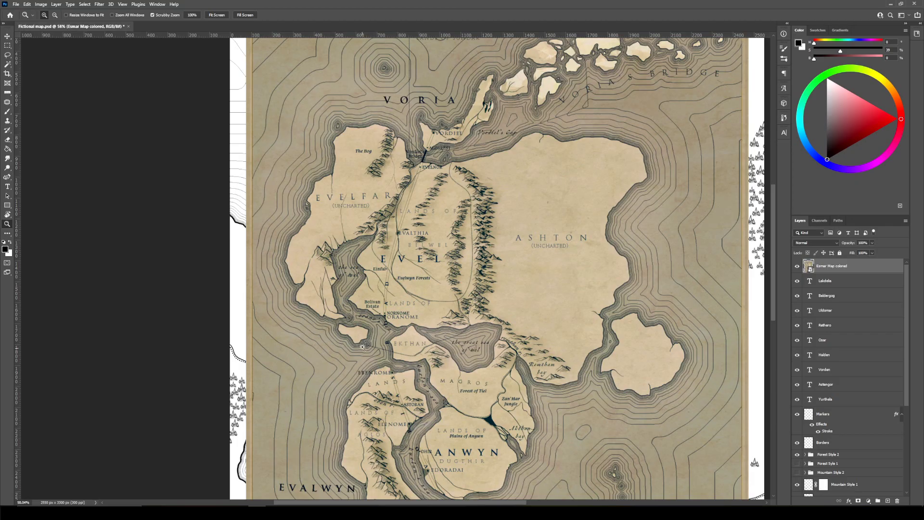
left_click_drag(477, 186, 444, 286)
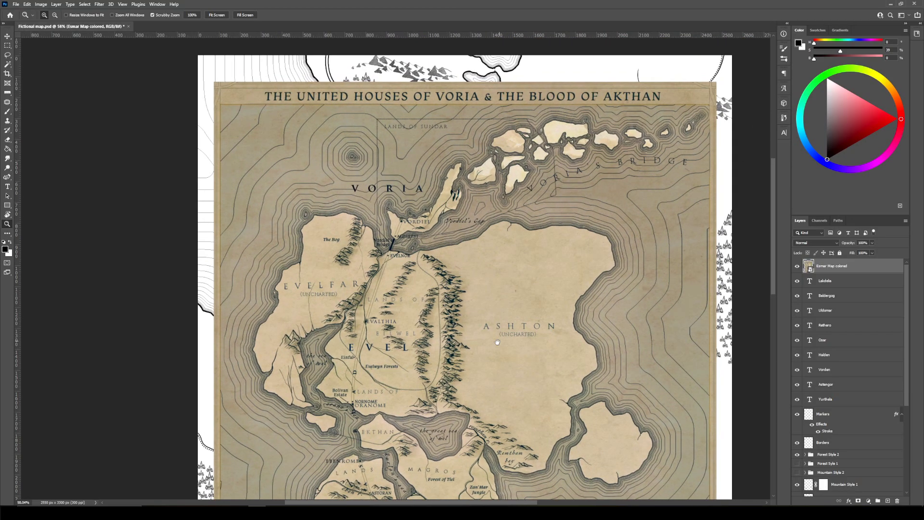
left_click_drag(503, 332, 518, 120)
left_click_drag(572, 190, 567, 393)
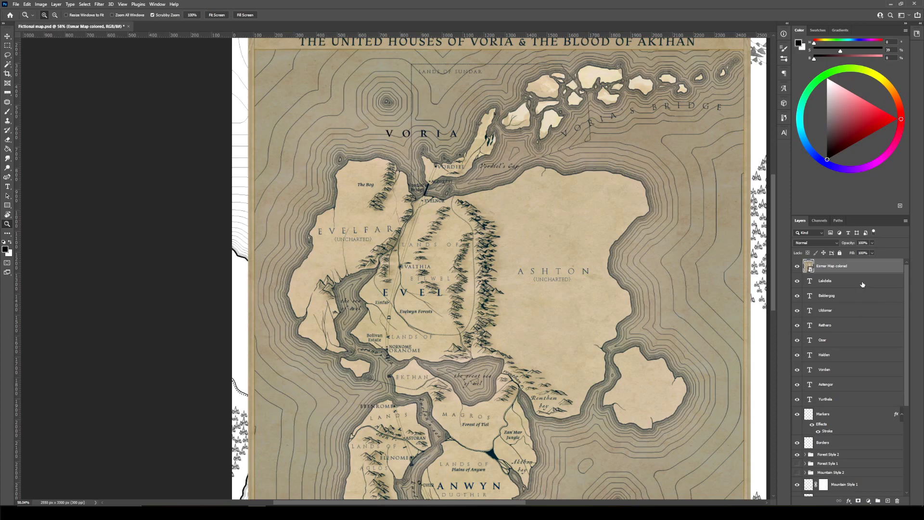
Hide the Esmar Map colored layer and select the Lakdelia text layer
left_click(797, 267)
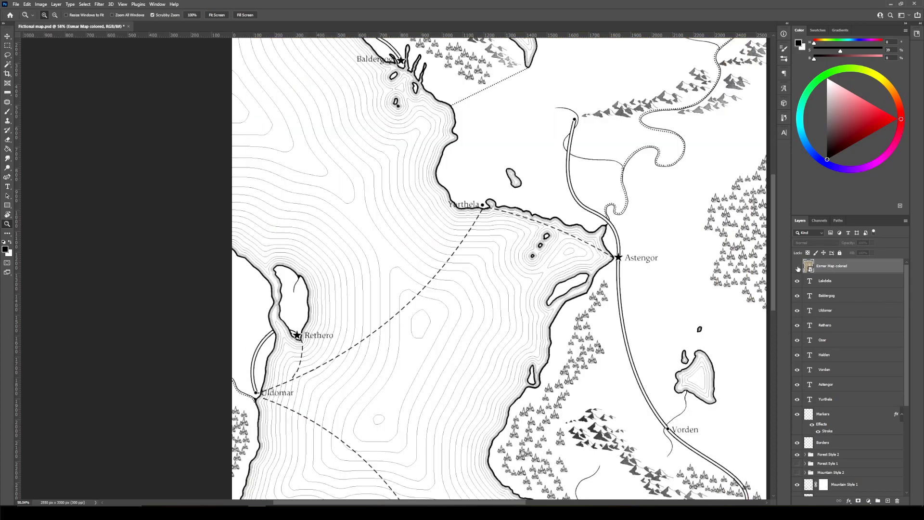
left_click(844, 288)
left_click(665, 195)
left_click(703, 280, "alt")
Show the Esmar reference map again to study the labels around Evel and Anwyn, and hide it again
left_click(797, 267)
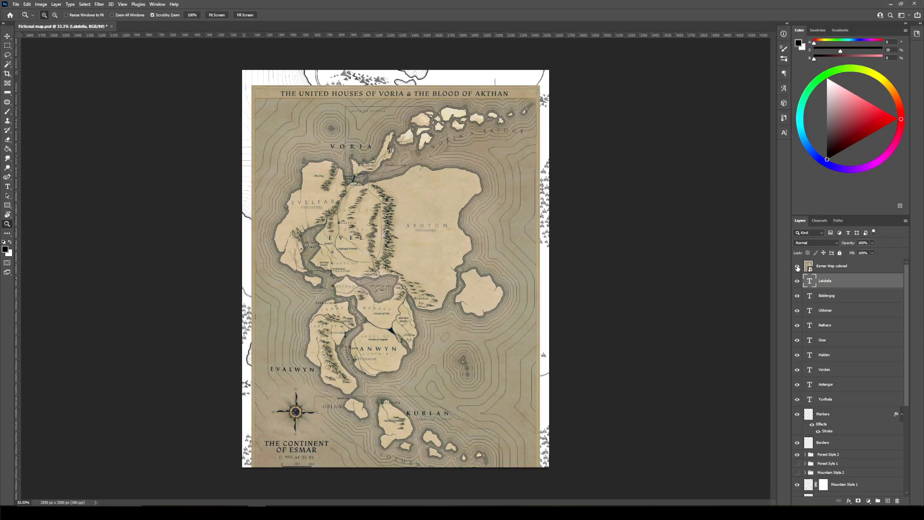
left_click(321, 226)
left_click(323, 198)
left_click(321, 198)
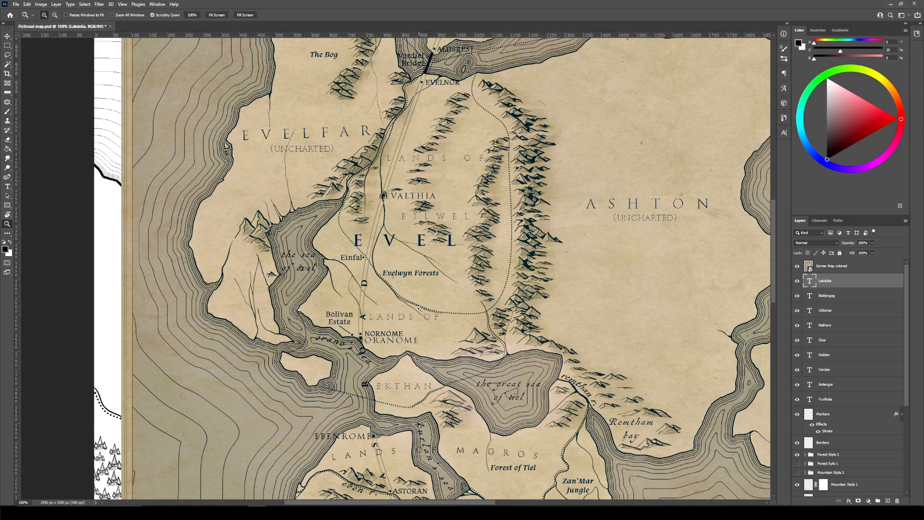
scroll(537, 346, "down", 5)
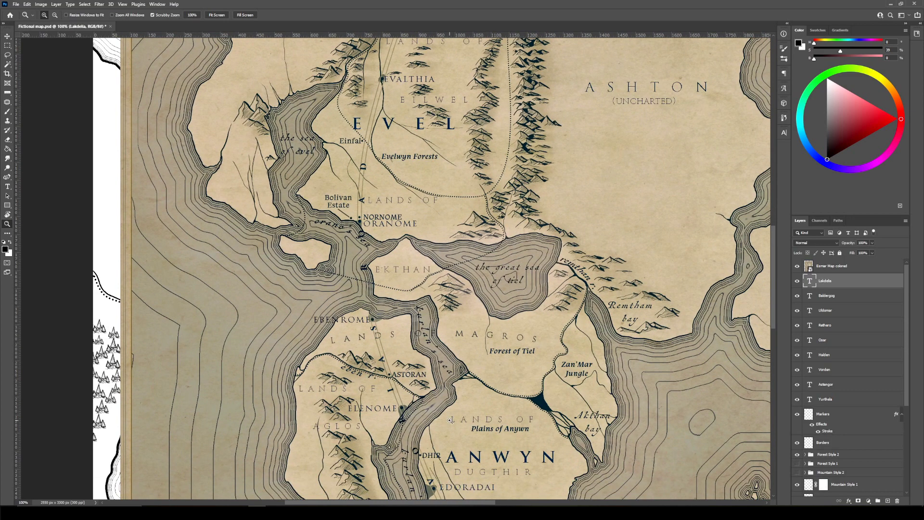
left_click_drag(380, 228, 420, 374)
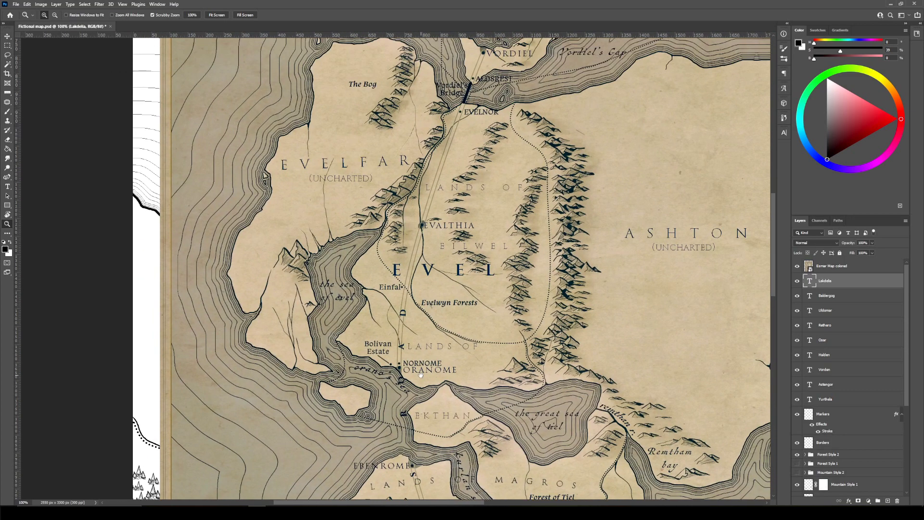
left_click(797, 266)
Add a "Rivenden" label in the Study font beside the unnamed marker at the northern end of the road above Astengor
left_click_drag(601, 154, 491, 340)
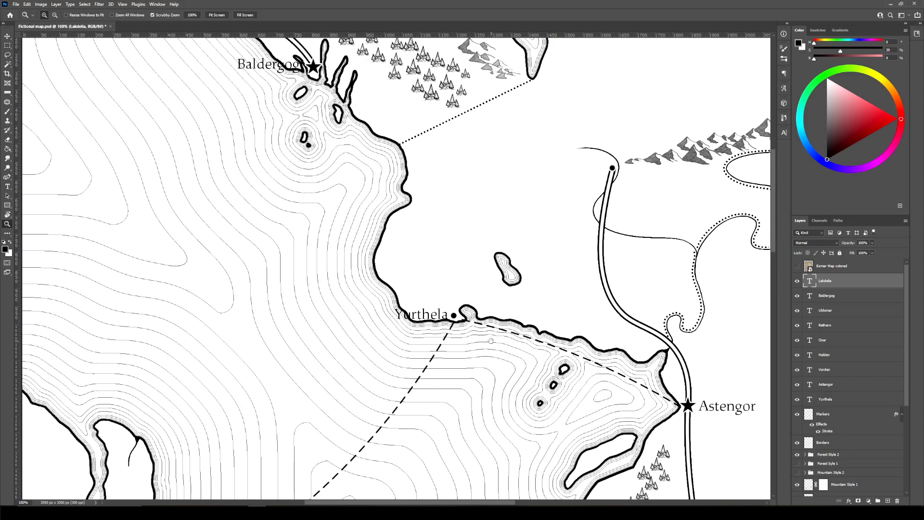
left_click_drag(491, 341, 350, 357)
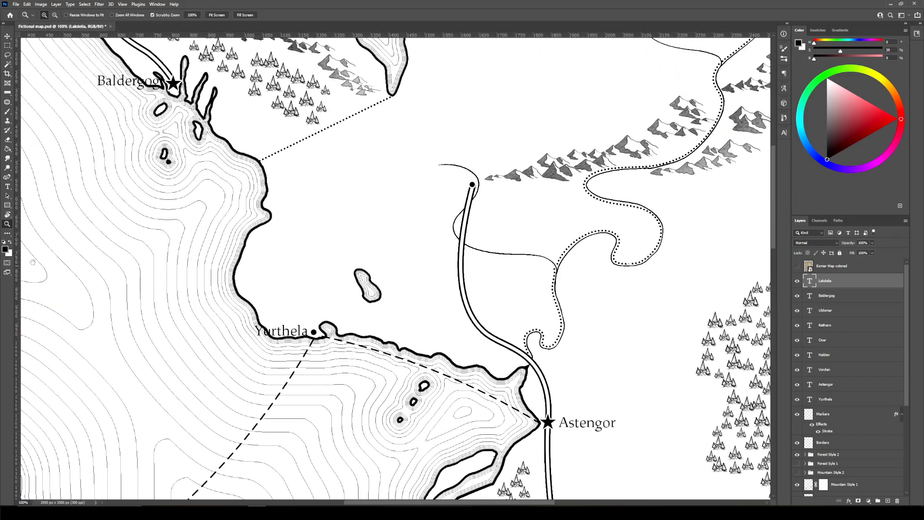
left_click(7, 186)
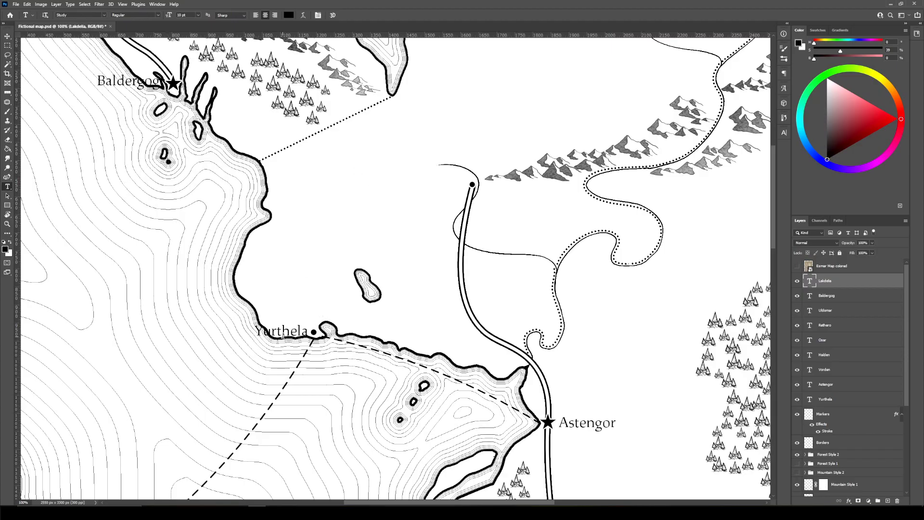
left_click(283, 333)
left_click(425, 180)
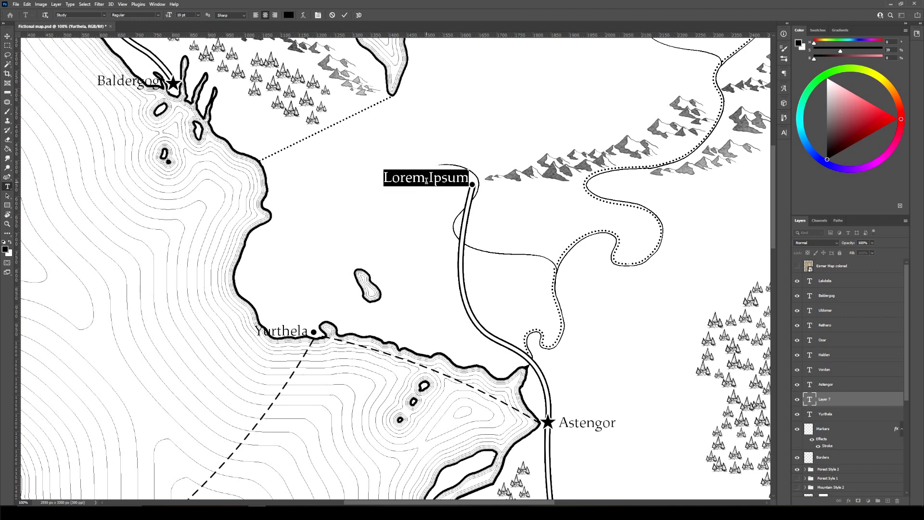
type("Riv")
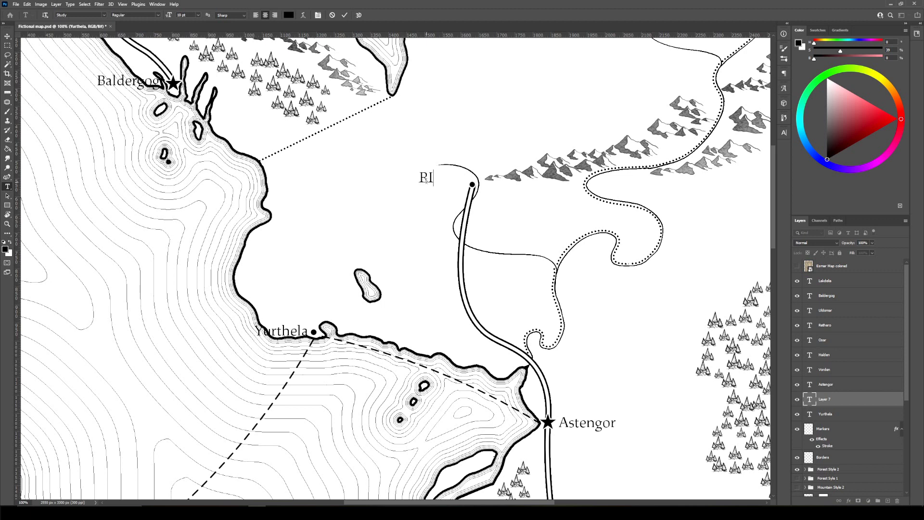
type("enden")
left_click(7, 37)
left_click_drag(442, 184, 451, 191)
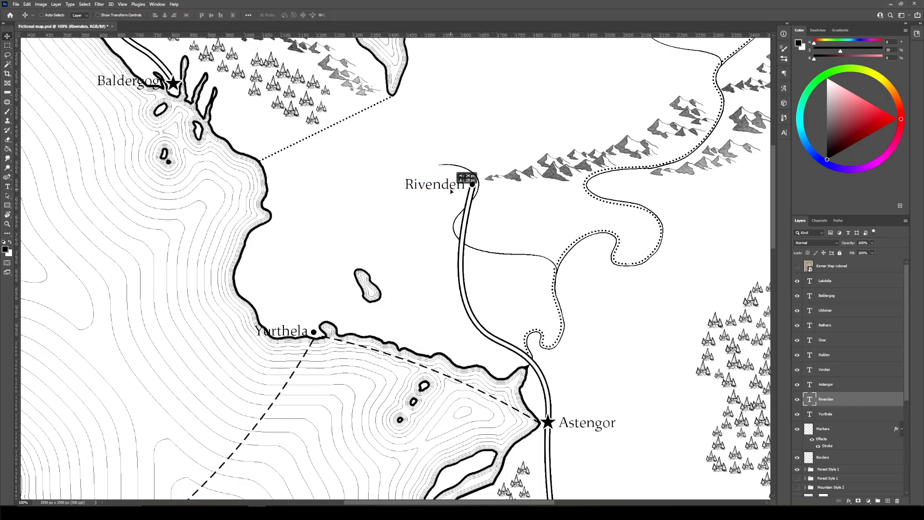
Review the settlement labels and markers across the map, from Baldergog and Rivenden down to Osar and Halden
scroll(424, 302, "up", 3)
scroll(423, 302, "right", 5)
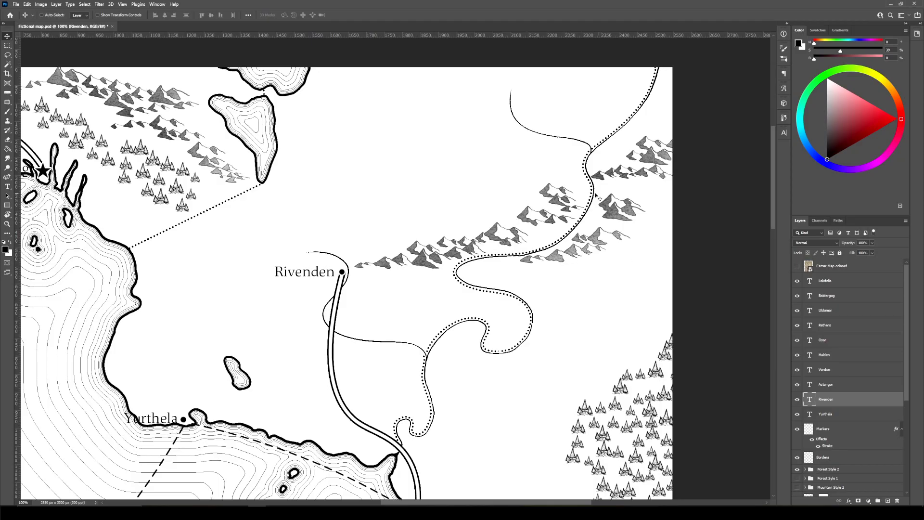
left_click_drag(532, 377, 377, 150)
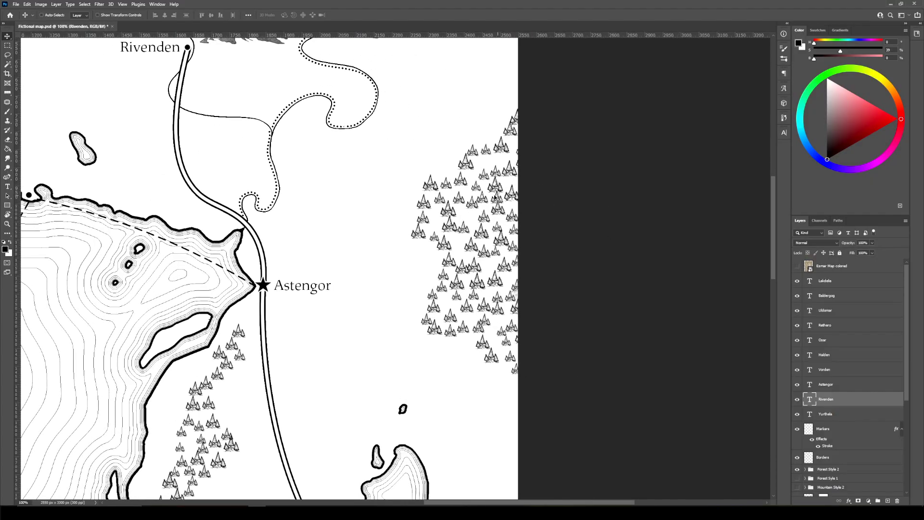
left_click_drag(338, 334, 737, 443)
left_click_drag(562, 265, 591, 469)
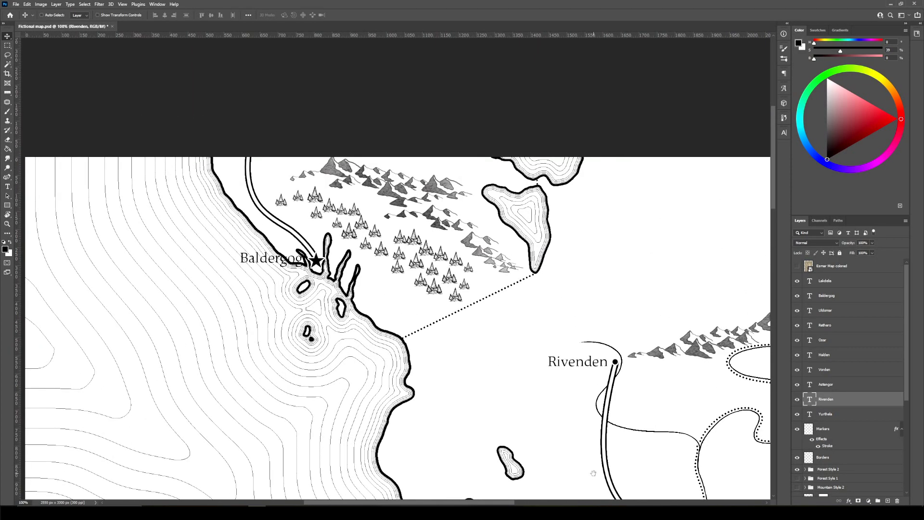
left_click_drag(524, 430, 448, 439)
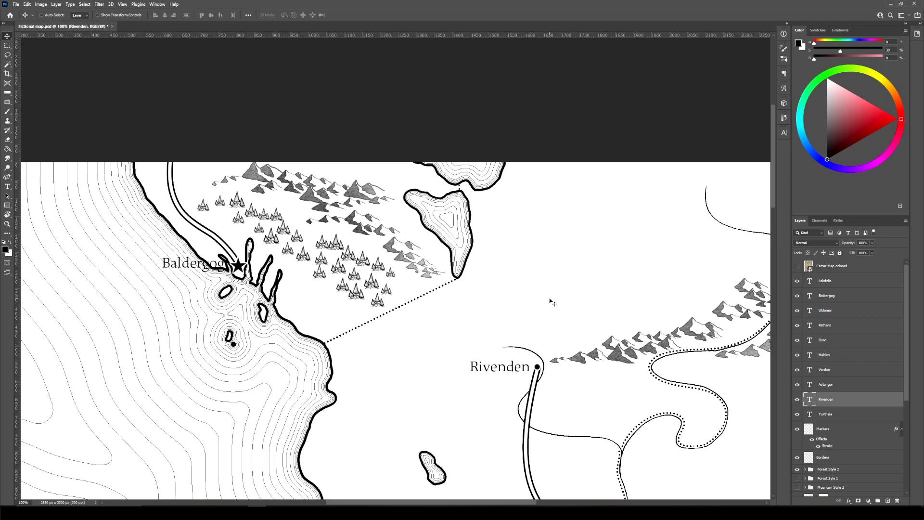
left_click_drag(529, 366, 502, 349)
left_click_drag(476, 376, 571, 365)
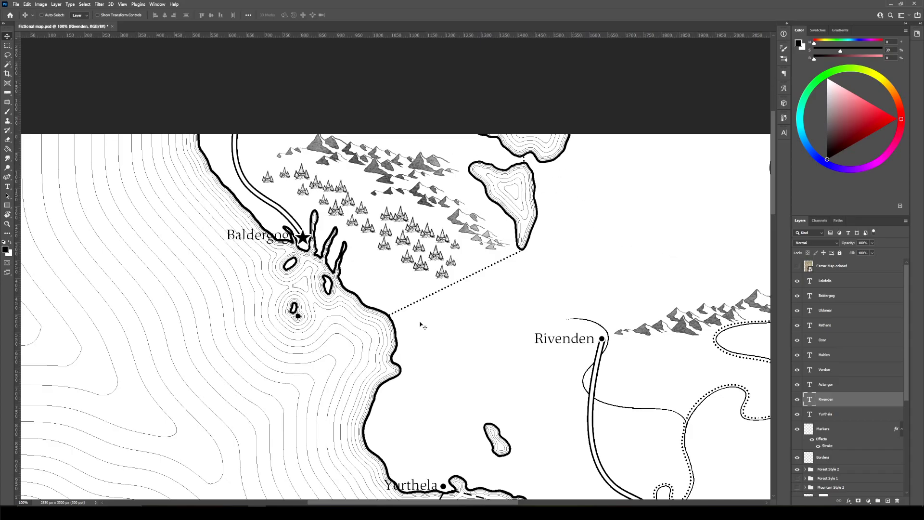
left_click_drag(733, 381, 711, 29)
left_click_drag(650, 269, 409, 240)
left_click_drag(409, 409, 680, 120)
key("z")
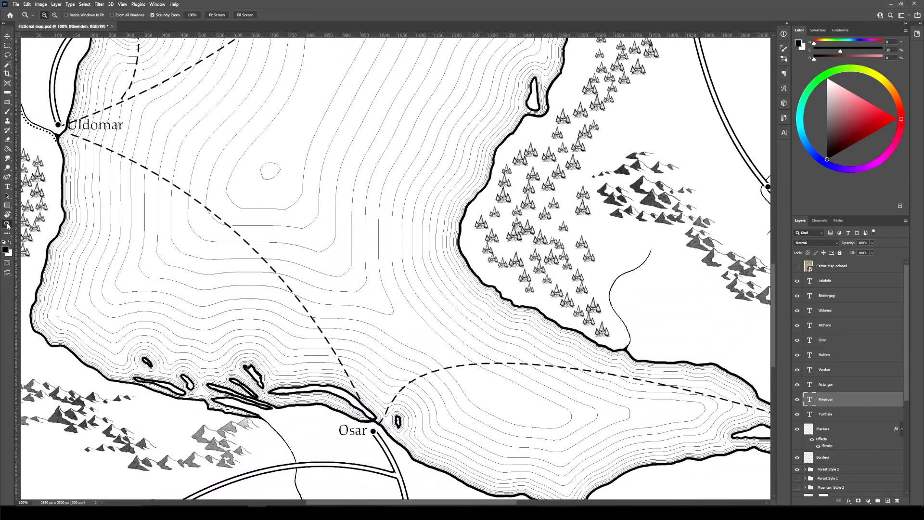
left_click(295, 314, "alt")
left_click(294, 314, "alt")
left_click_drag(294, 314, 376, 435)
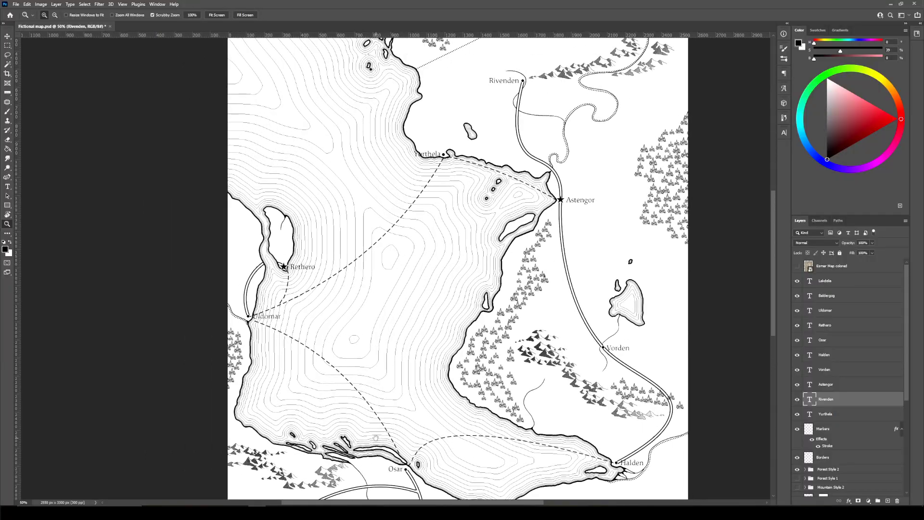
left_click_drag(402, 403, 392, 455)
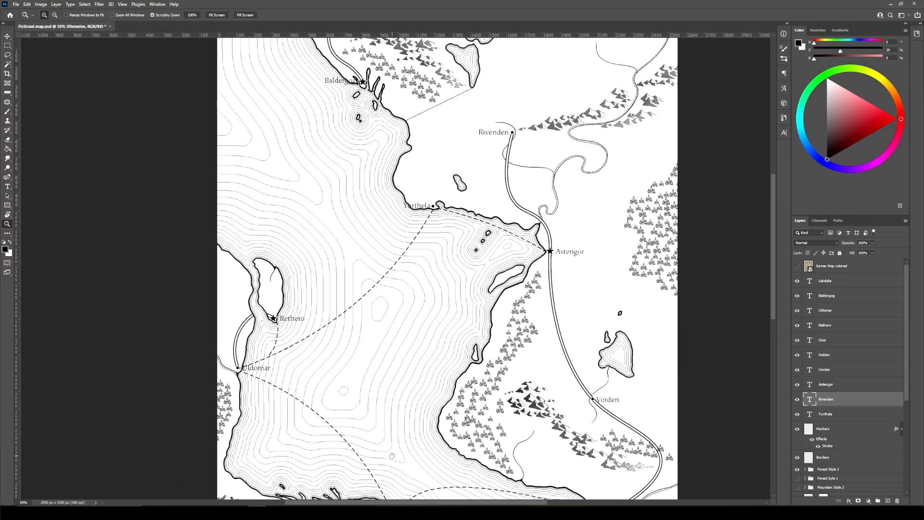
Set the Astengor label to all caps in Medium weight and shift it clear of its star marker
left_click(592, 288)
left_click(593, 287)
left_click(7, 187)
left_click_drag(522, 212, 571, 219)
left_click(317, 15)
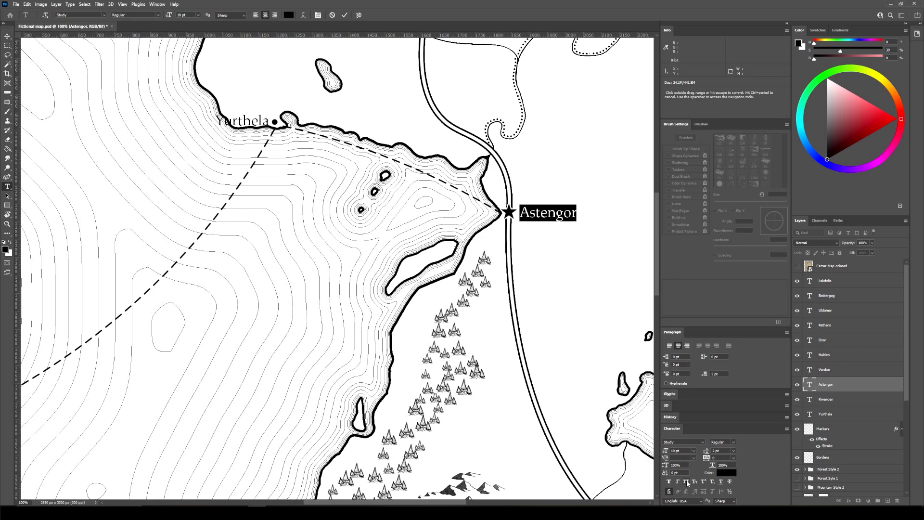
left_click(686, 481)
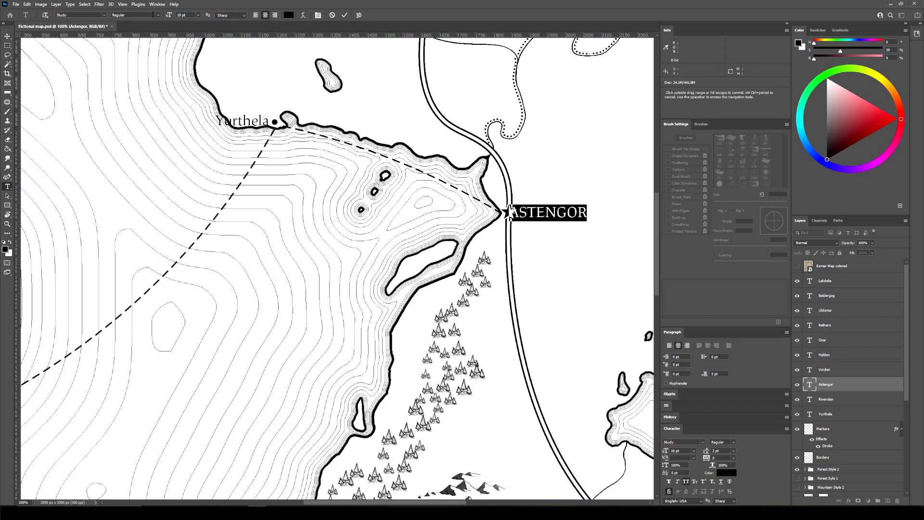
left_click(104, 15)
left_click(130, 15)
left_click(135, 15)
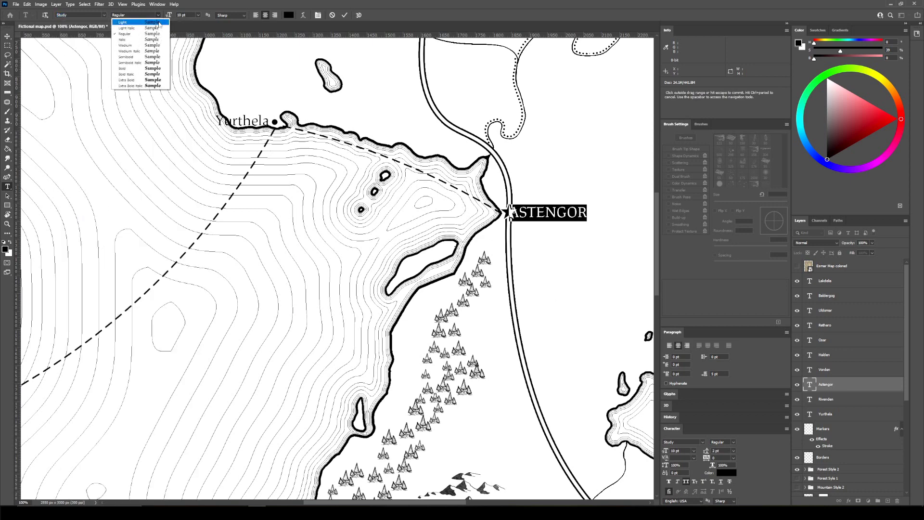
left_click(154, 45)
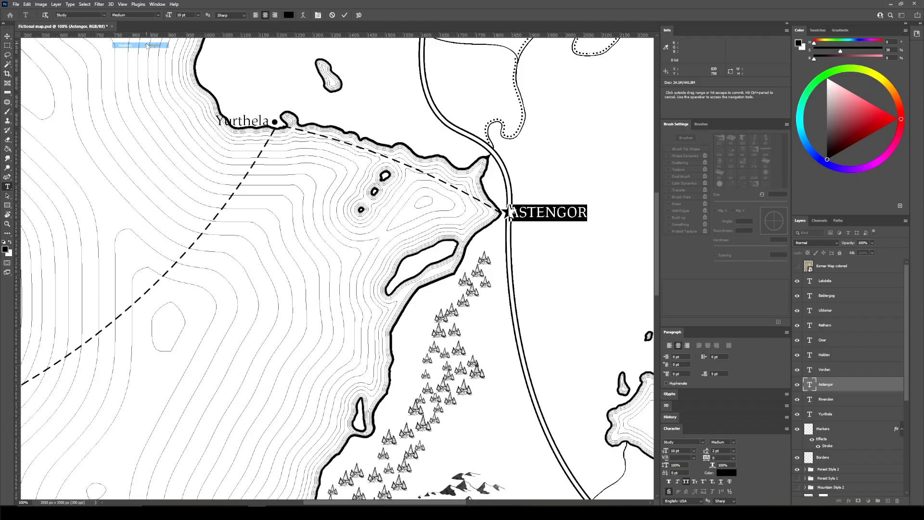
left_click(7, 36)
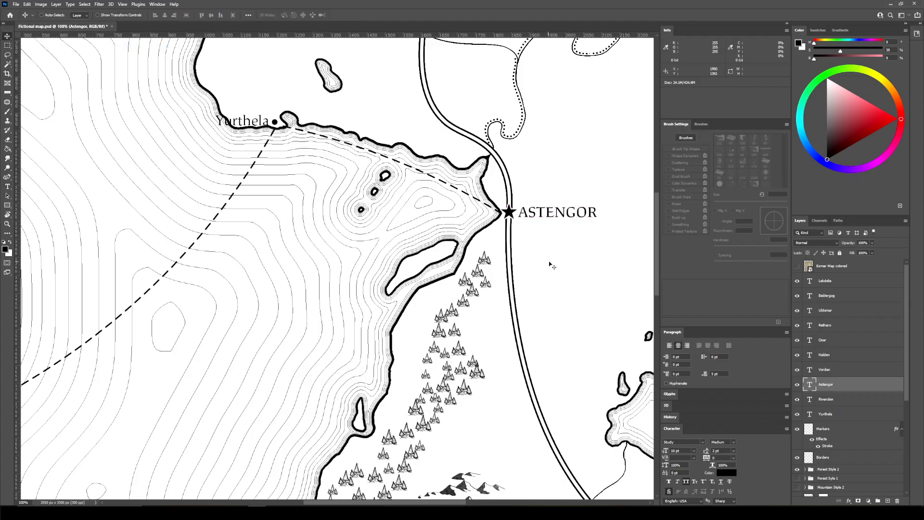
Select the whole text of the Baldergog label for editing
left_click_drag(438, 302, 439, 318)
left_click_drag(297, 51, 316, 295)
left_click_drag(319, 330, 495, 384)
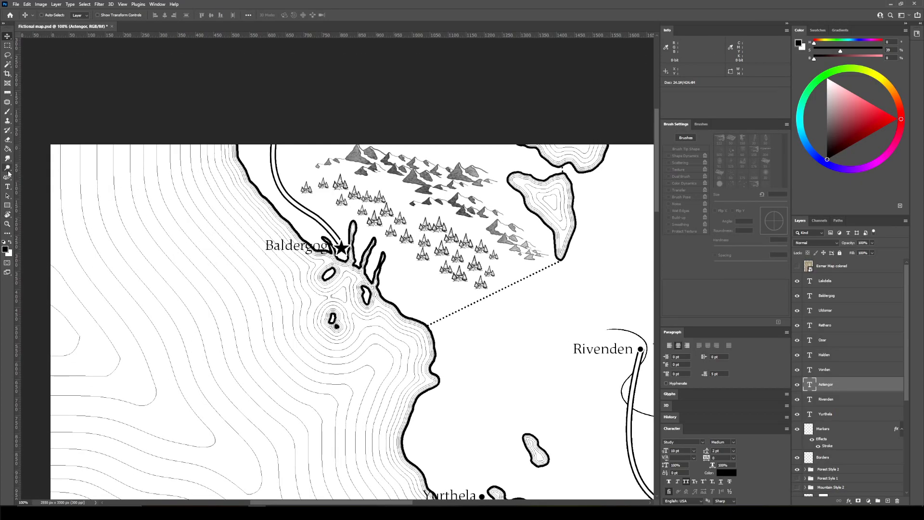
key("t")
double_click(296, 246)
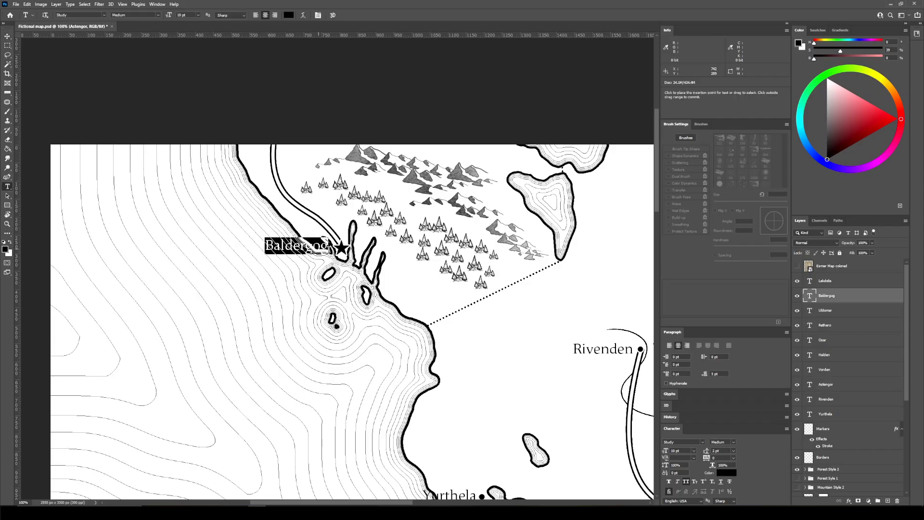
left_click_drag(689, 329, 690, 347)
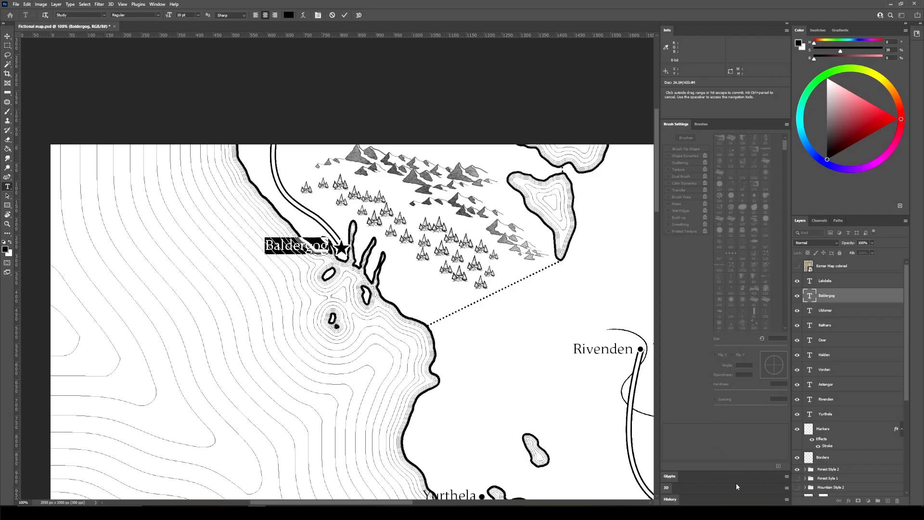
scroll(735, 481, "down", 2)
scroll(755, 457, "down", 1)
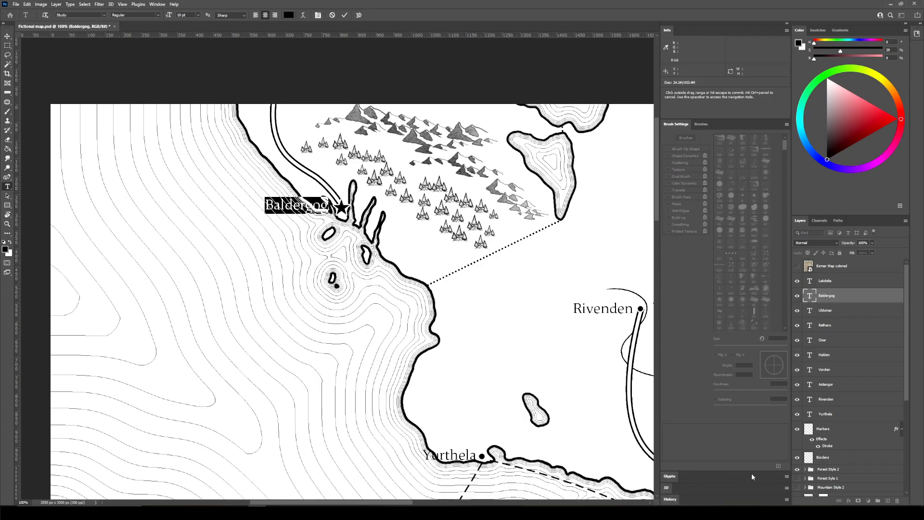
left_click(787, 476)
left_click(668, 489)
left_click(670, 476)
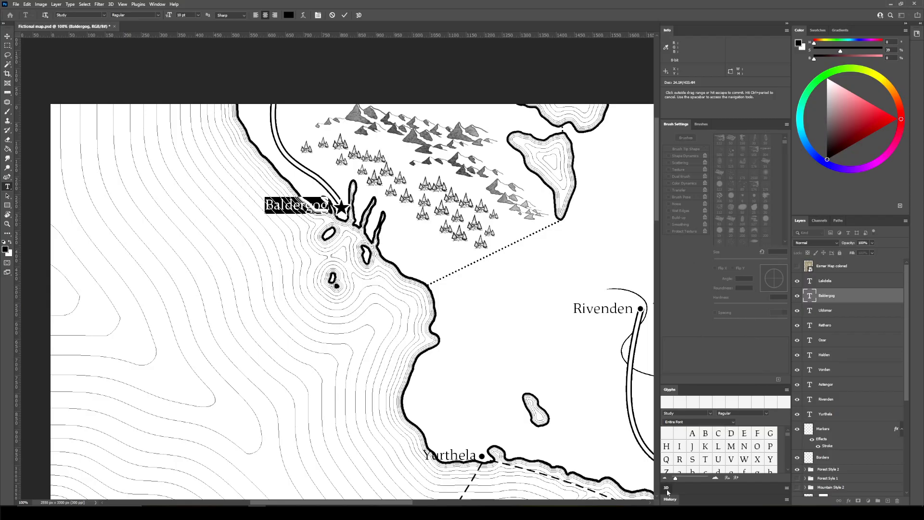
left_click(666, 488)
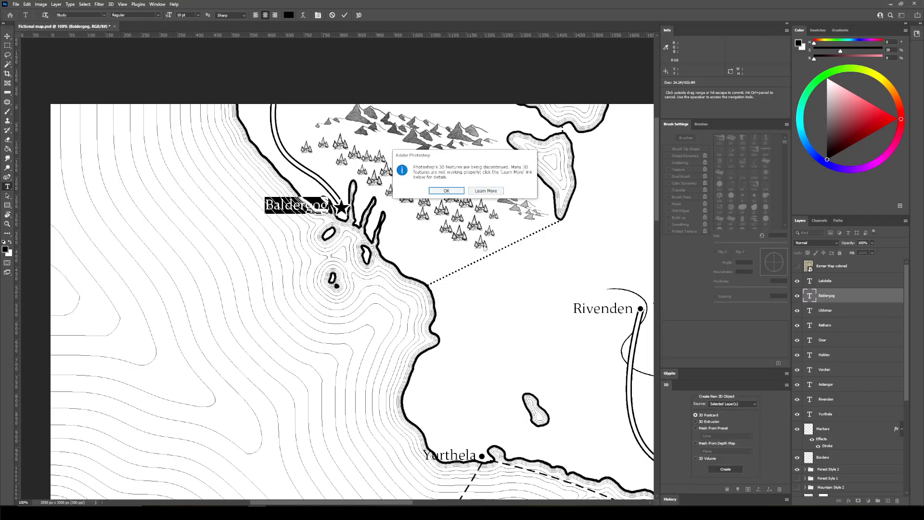
left_click(446, 191)
left_click(670, 499)
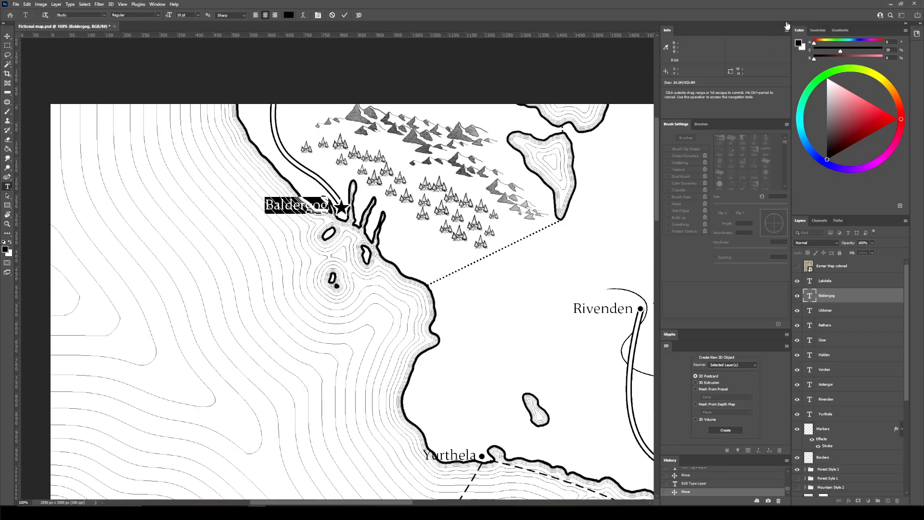
left_click(787, 23)
left_click(783, 71)
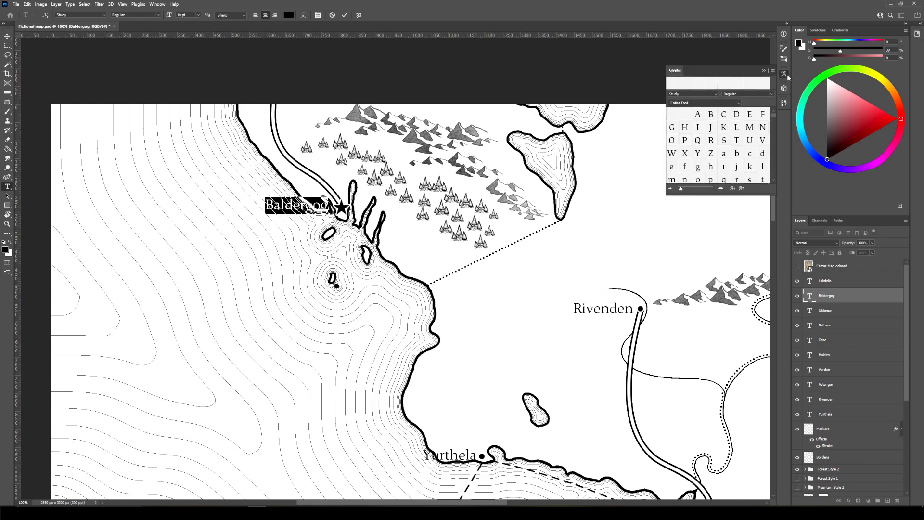
left_click(783, 71)
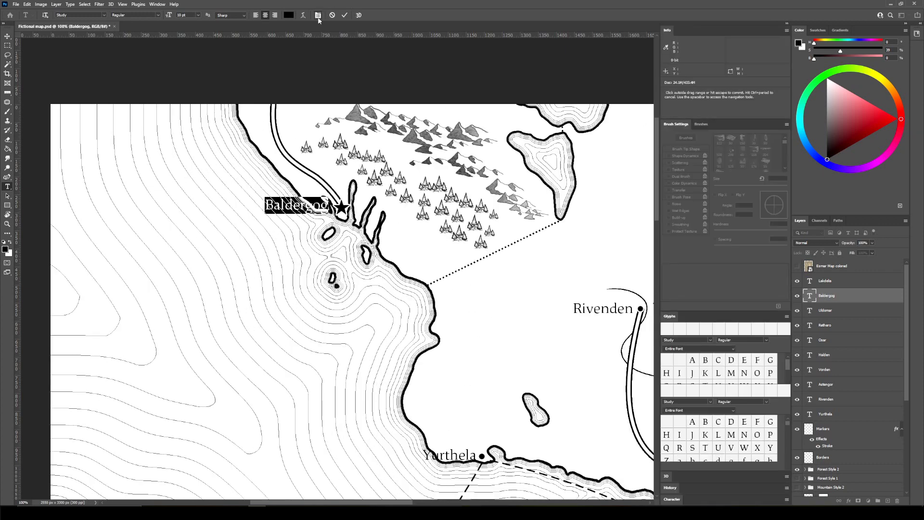
scroll(731, 438, "down", 4)
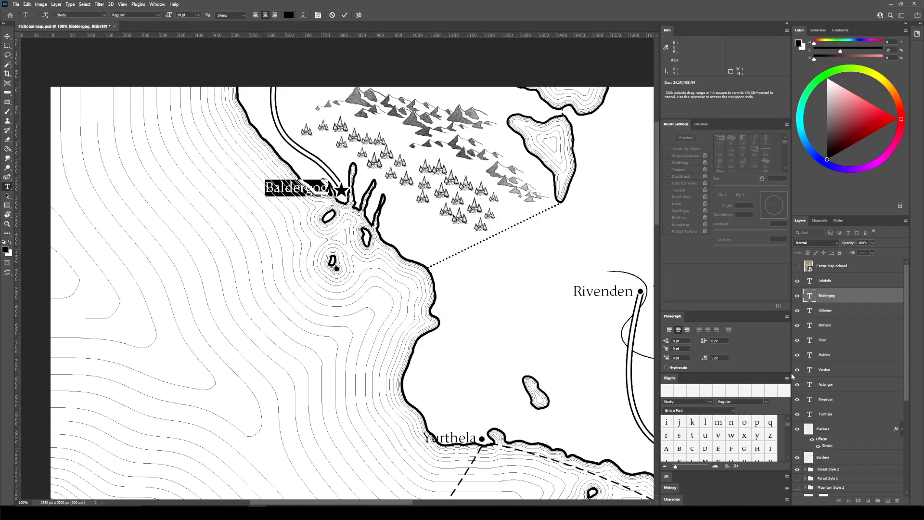
left_click(701, 124)
left_click(678, 124)
scroll(751, 447, "down", 5)
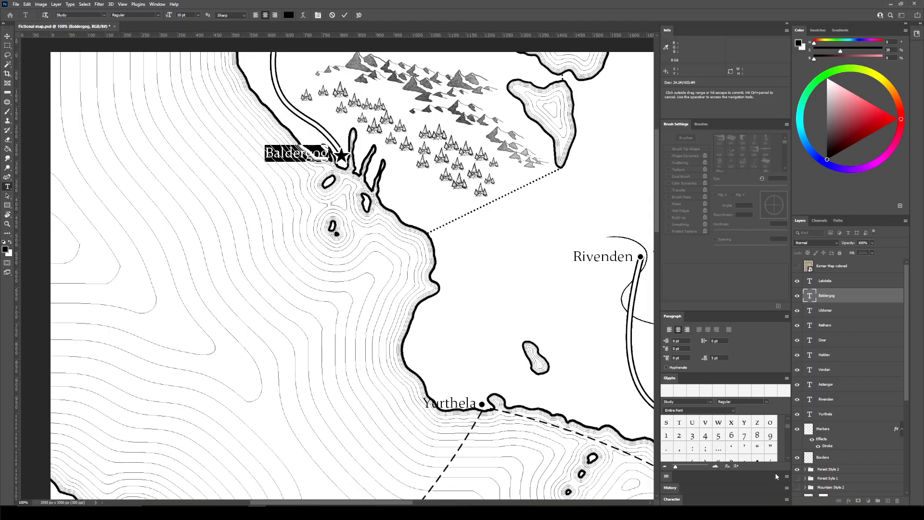
Group the Paragraph settings with Info, and the Glyphs and Character settings with Brush Settings, leaving Glyphs shown
left_click_drag(675, 317, 685, 31)
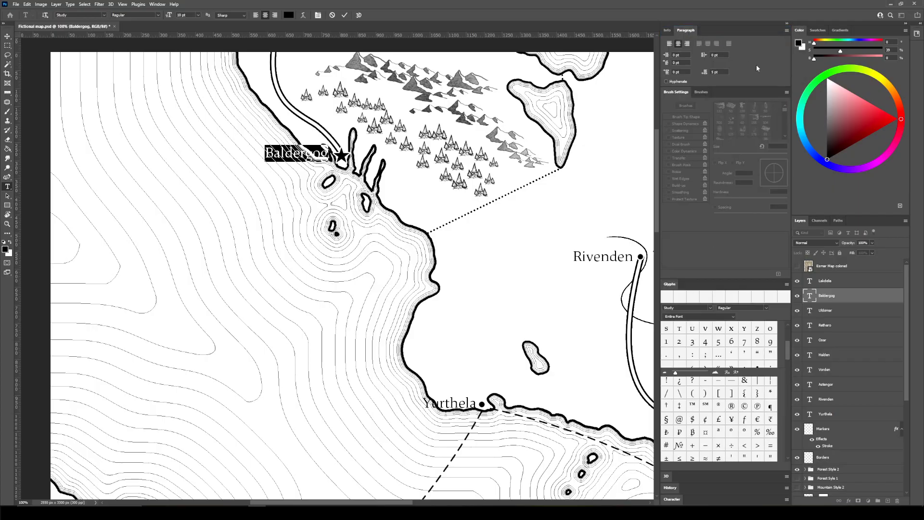
left_click_drag(670, 285, 720, 91)
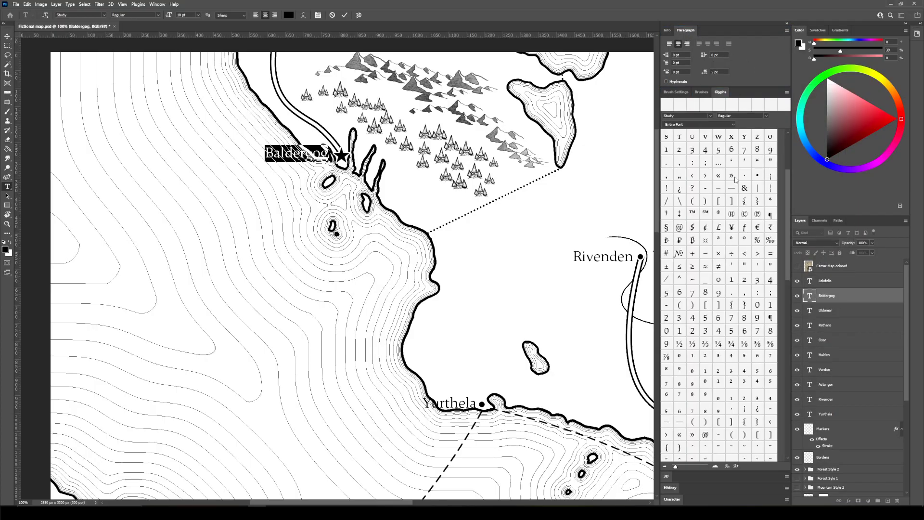
left_click(671, 498)
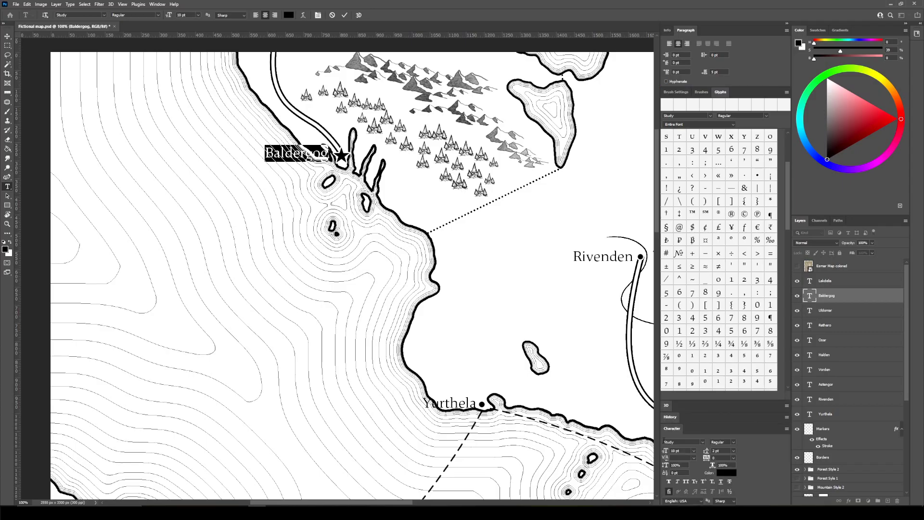
left_click_drag(673, 434, 738, 96)
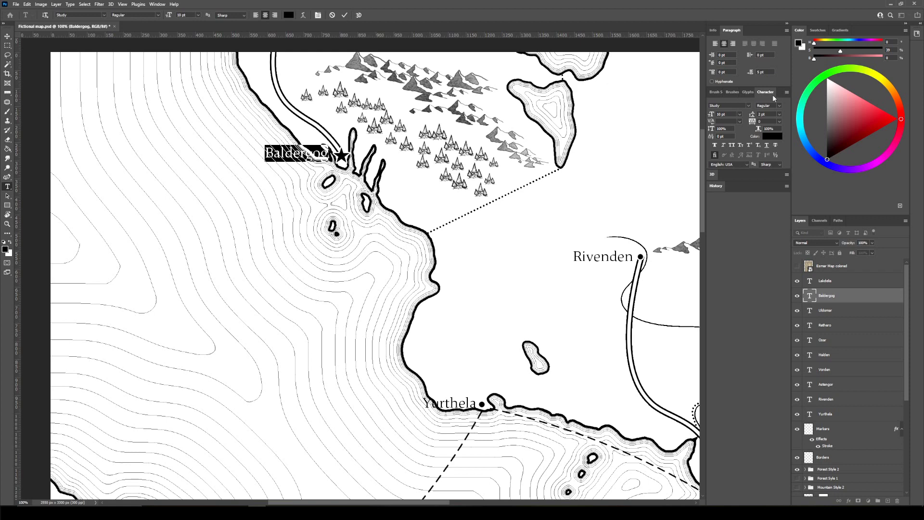
left_click(747, 92)
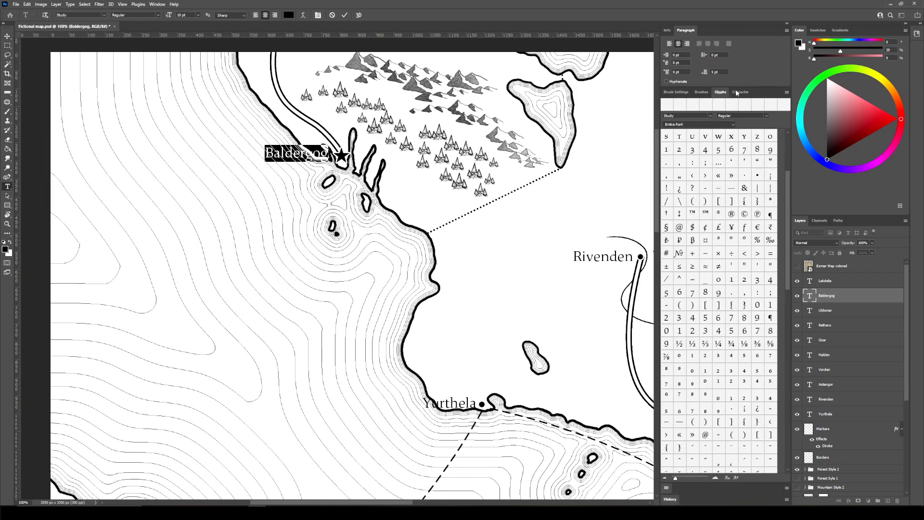
Set the selected Baldergog label to all caps in Medium weight and shift it clear of its star marker
left_click(736, 92)
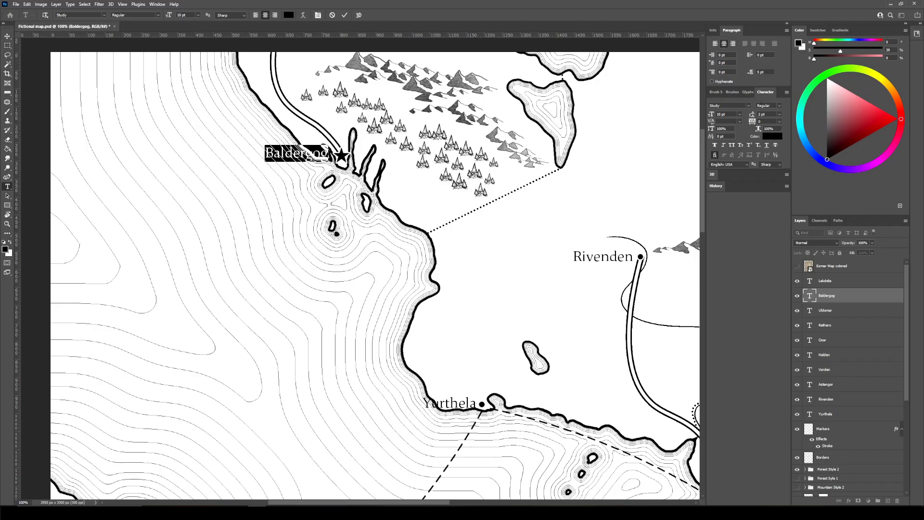
left_click(733, 146)
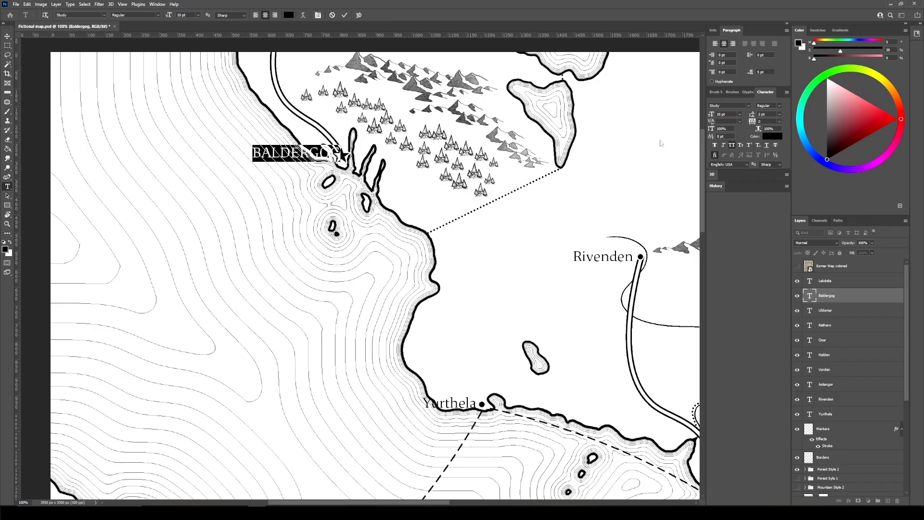
left_click(157, 16)
left_click(126, 43)
left_click(7, 36)
left_click_drag(306, 153, 297, 157)
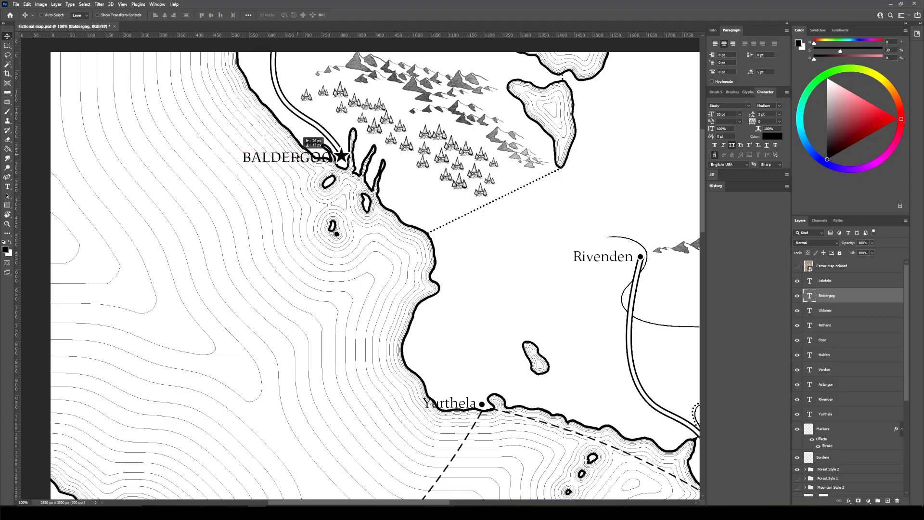
Select the whole text of the Rethero label and set it to all caps
scroll(265, 287, "down", 10)
scroll(265, 288, "right", 6)
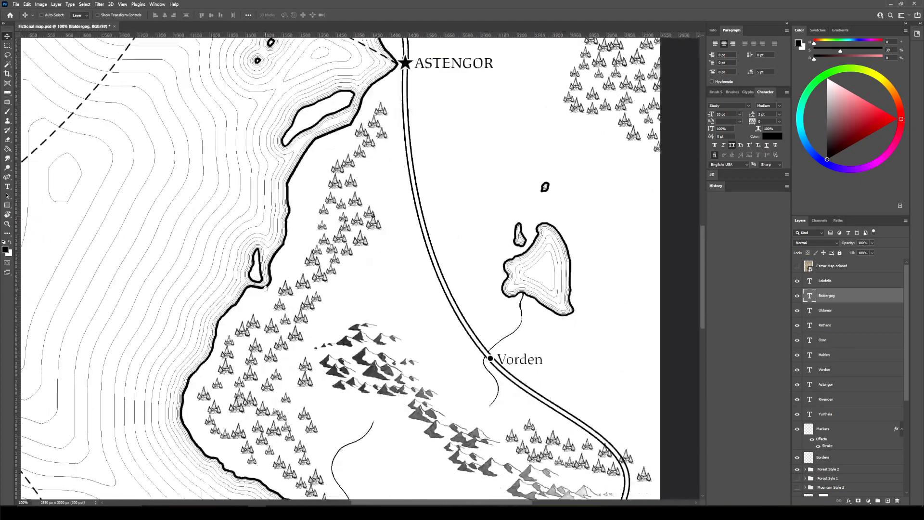
scroll(265, 288, "down", 10)
scroll(265, 287, "right", 2)
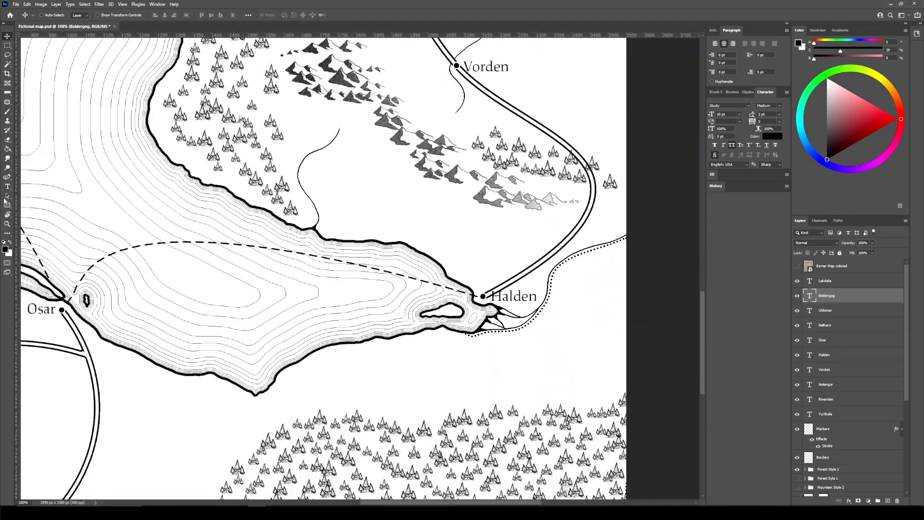
left_click_drag(158, 272, 457, 281)
left_click_drag(257, 291, 566, 466)
left_click_drag(357, 194, 370, 380)
key("t")
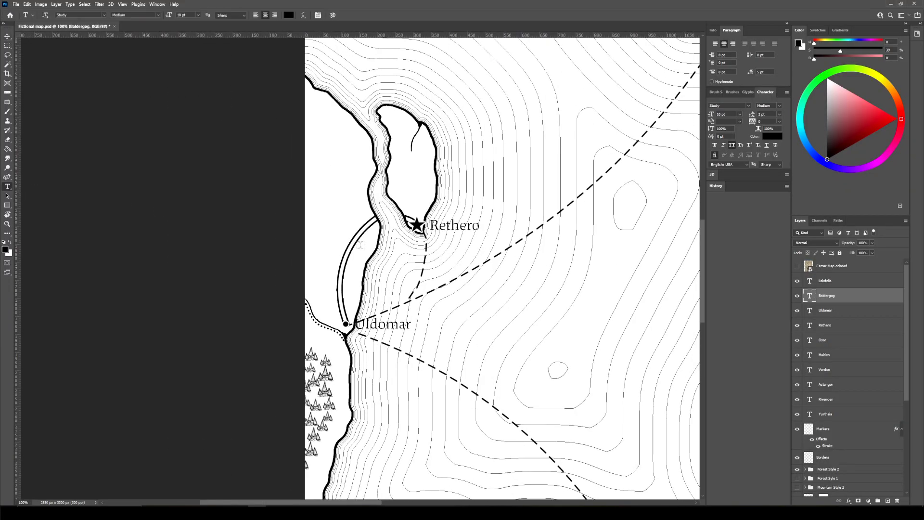
left_click_drag(479, 224, 429, 225)
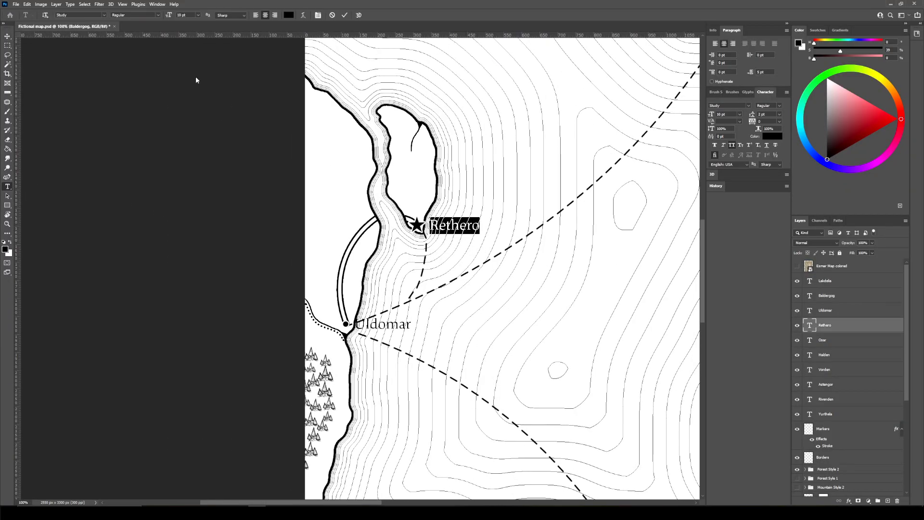
left_click(318, 16)
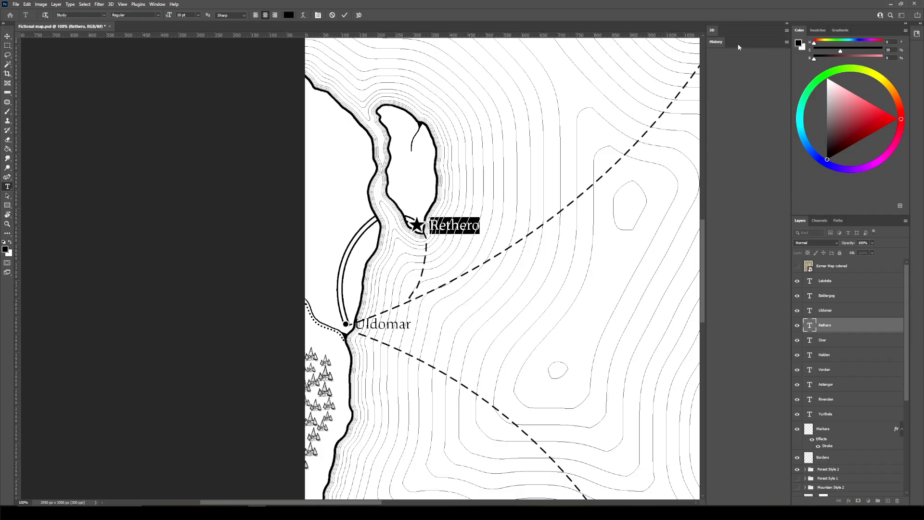
left_click(317, 16)
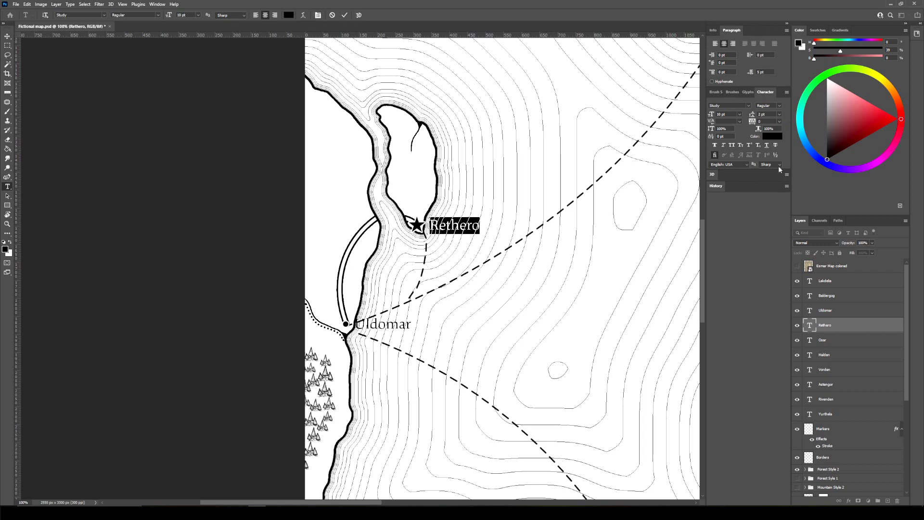
left_click(732, 145)
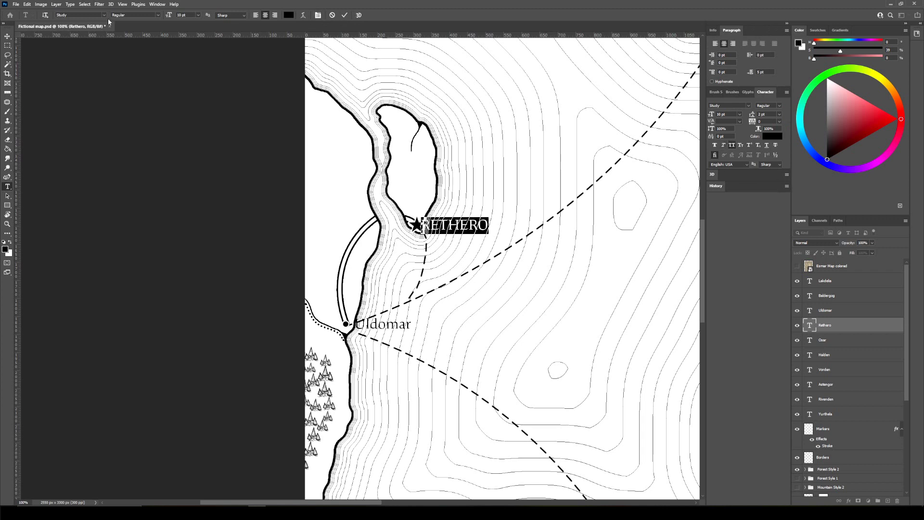
left_click(158, 15)
left_click(138, 49)
left_click(146, 25)
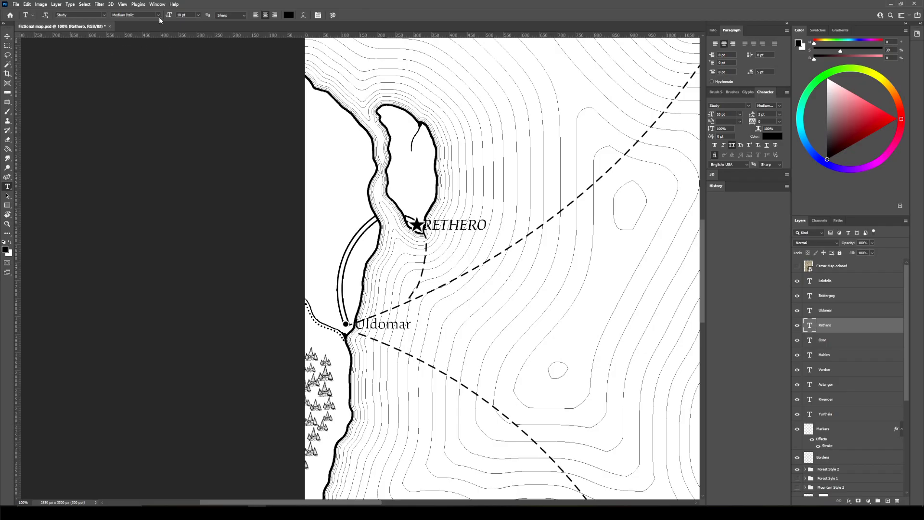
Set the Rethero label to Medium weight and shift it clear of its star marker
double_click(478, 225)
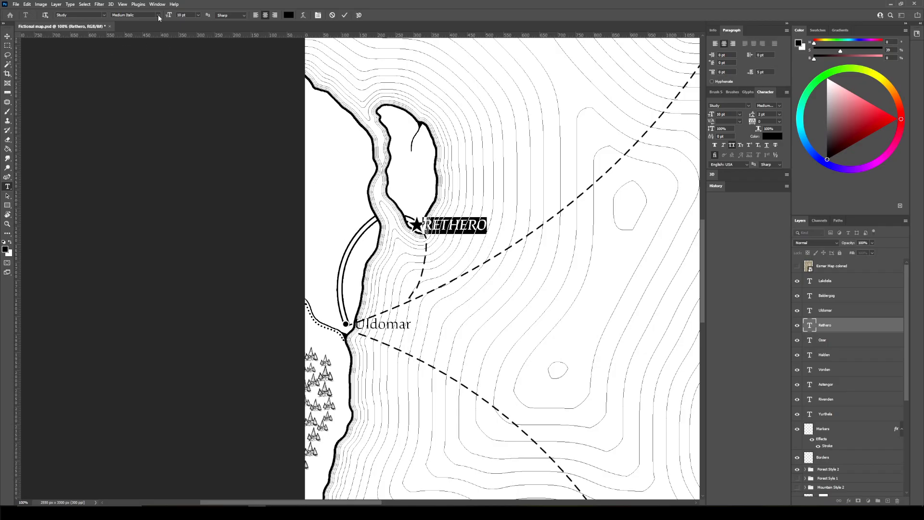
left_click(158, 15)
left_click(134, 46)
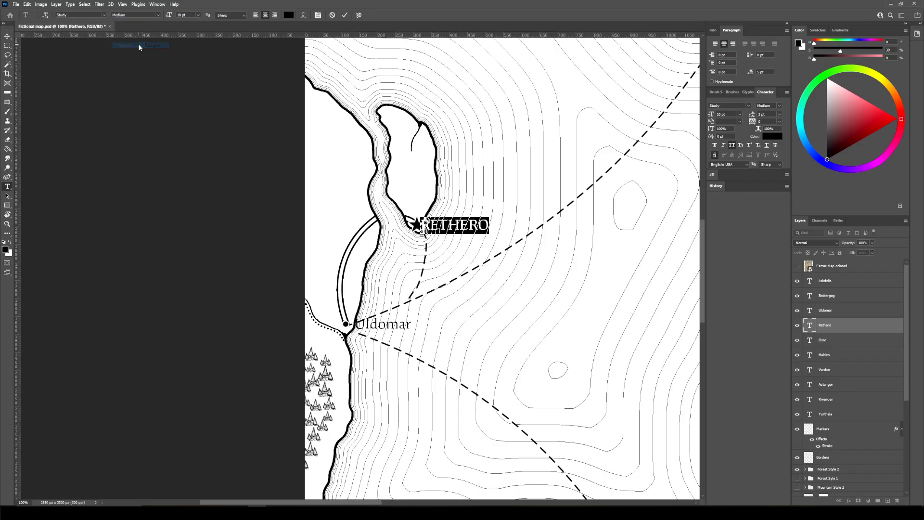
left_click(7, 36)
left_click_drag(448, 229, 455, 232)
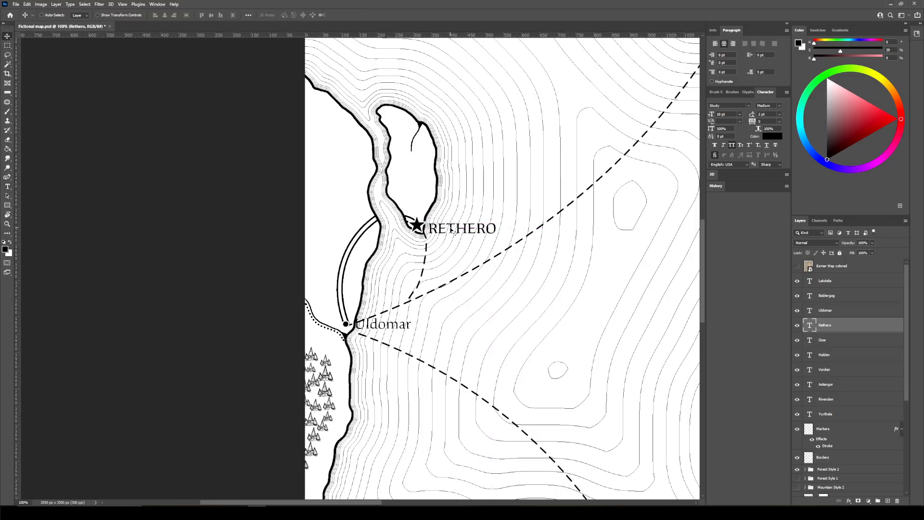
Check the restyled city labels across the whole map and save the document
left_click_drag(504, 313, 71, 472)
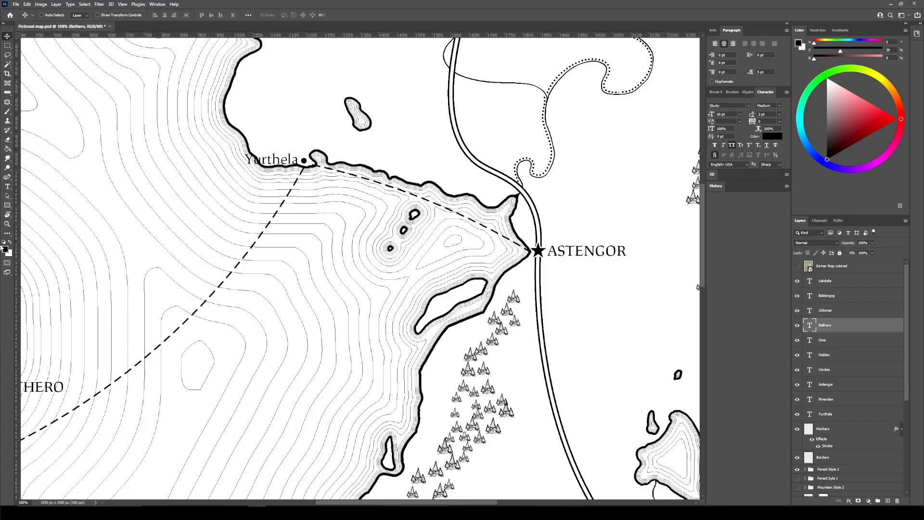
left_click(8, 224)
left_click(154, 241, "alt")
left_click(154, 240, "alt")
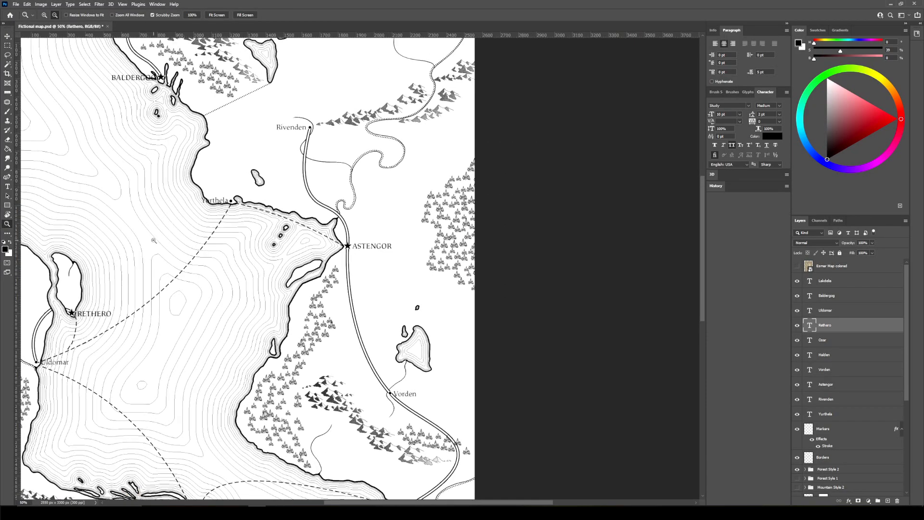
left_click(154, 241, "alt")
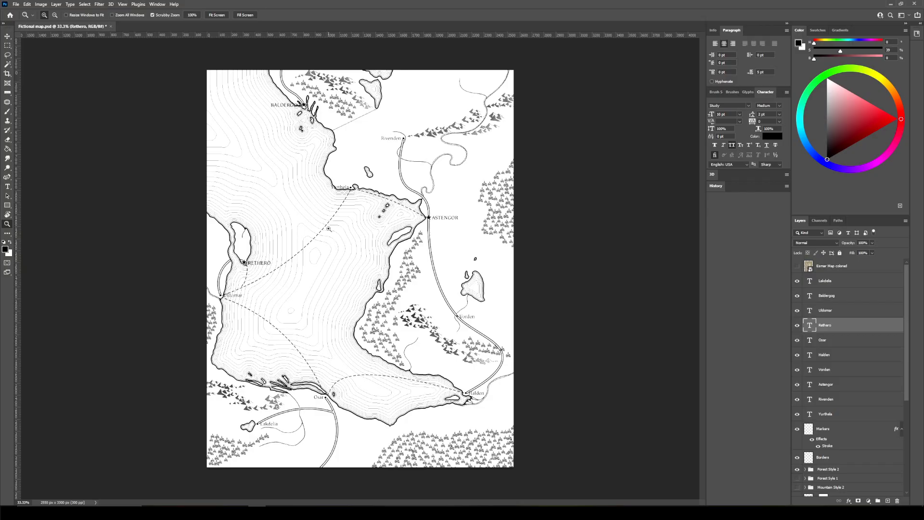
left_click(352, 262)
key("ctrl+s")
left_click_drag(328, 257, 316, 340)
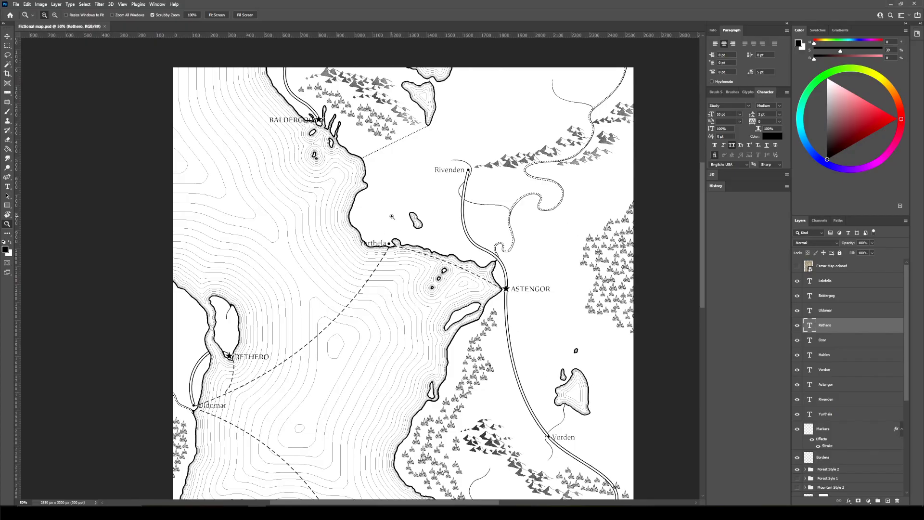
Group all the settlement label layers, Lakdella through Yurthela, and name the group Text
left_click(862, 285)
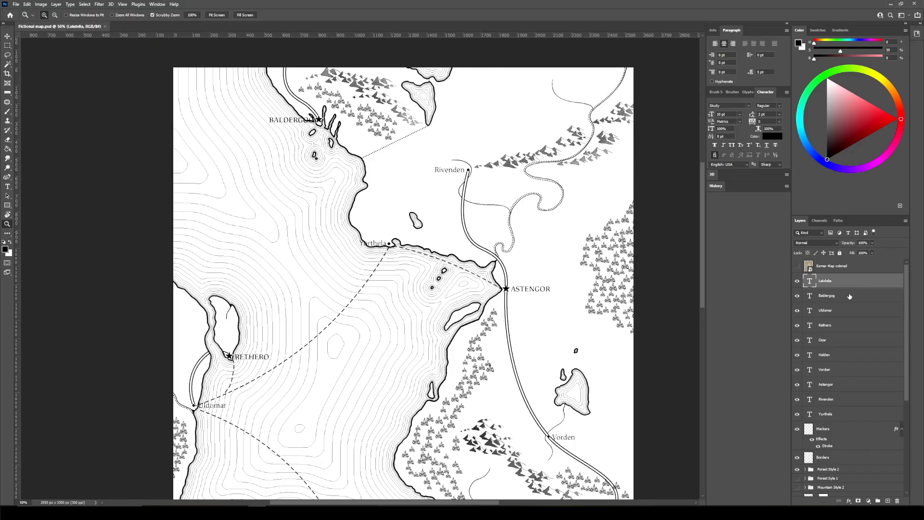
left_click(849, 413, "shift")
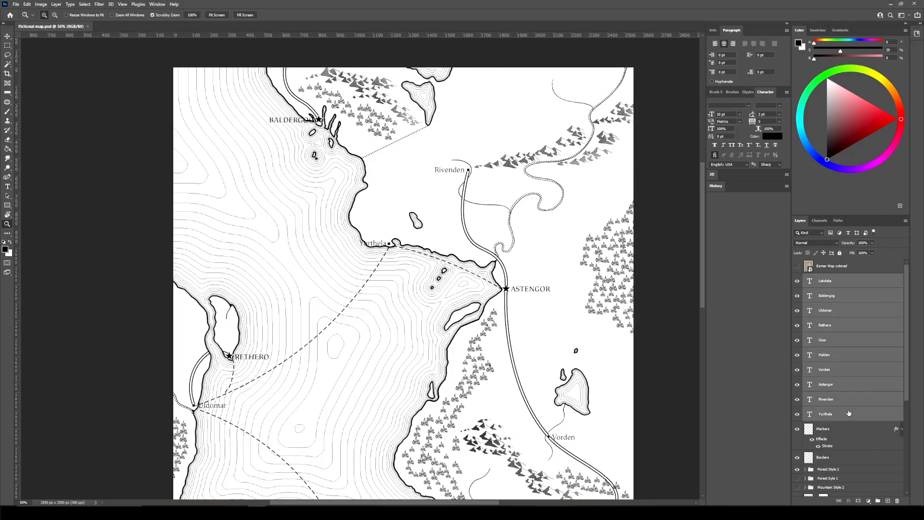
left_click(877, 500)
double_click(822, 279)
type("Text")
key("Return")
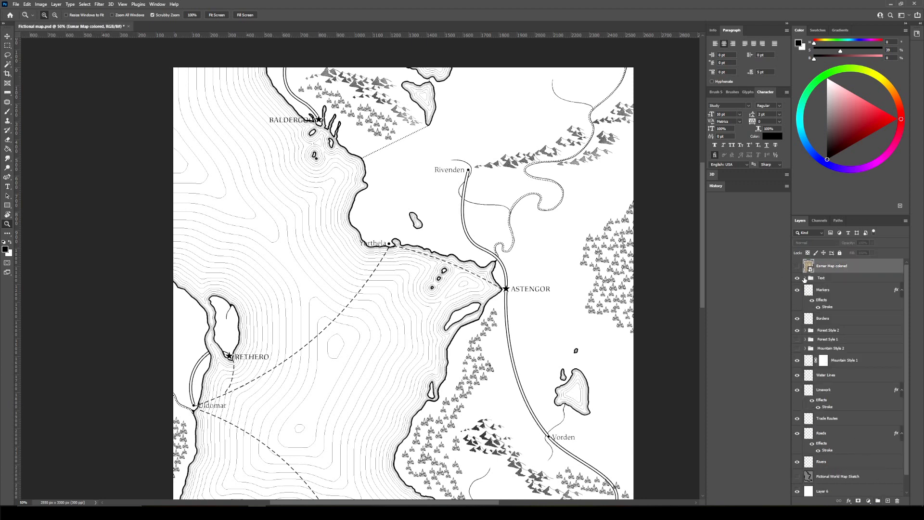
Expand the Text group, select the Lakdella layer in it and set the font to Antiquarian Scribe
left_click(805, 278)
left_click(822, 290)
left_click(7, 186)
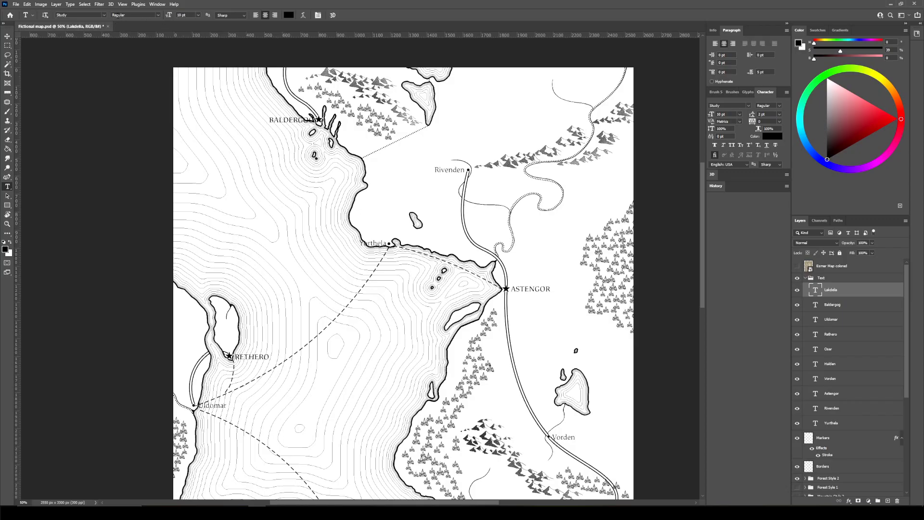
left_click(102, 16)
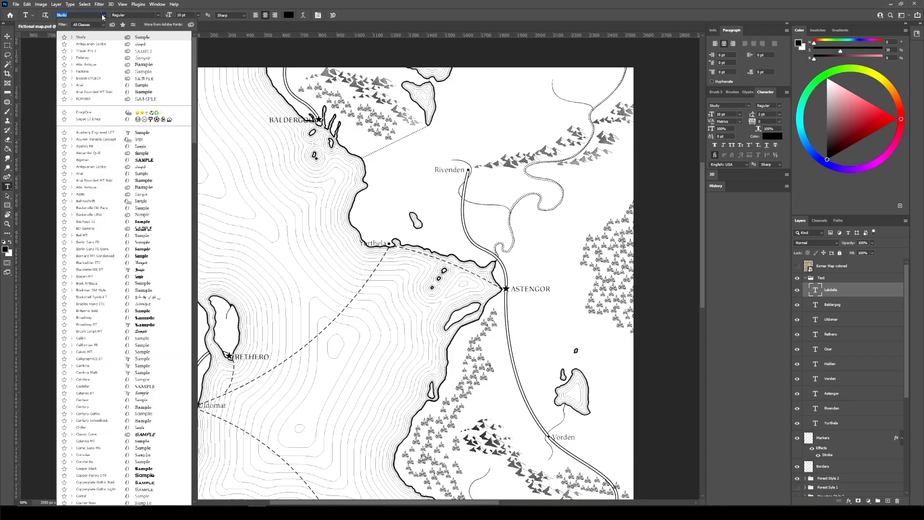
left_click(105, 44)
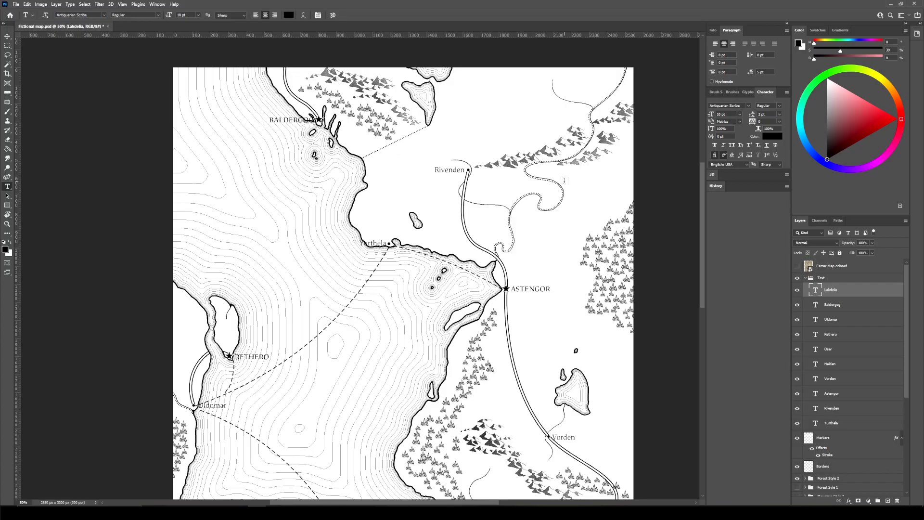
left_click(102, 16)
left_click(103, 16)
Add a 12 pt text label reading "Riven Mountains" just south of the mountain range east of Rivenden
left_click(568, 182)
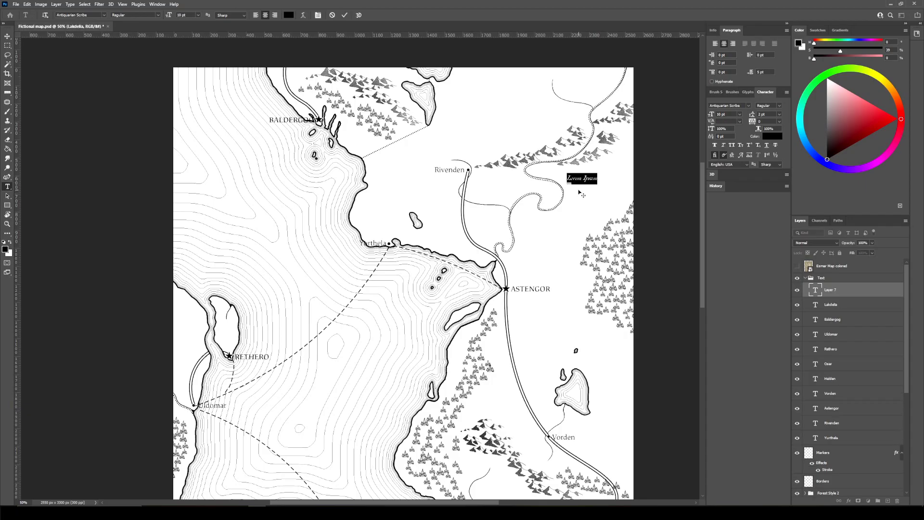
left_click(201, 16)
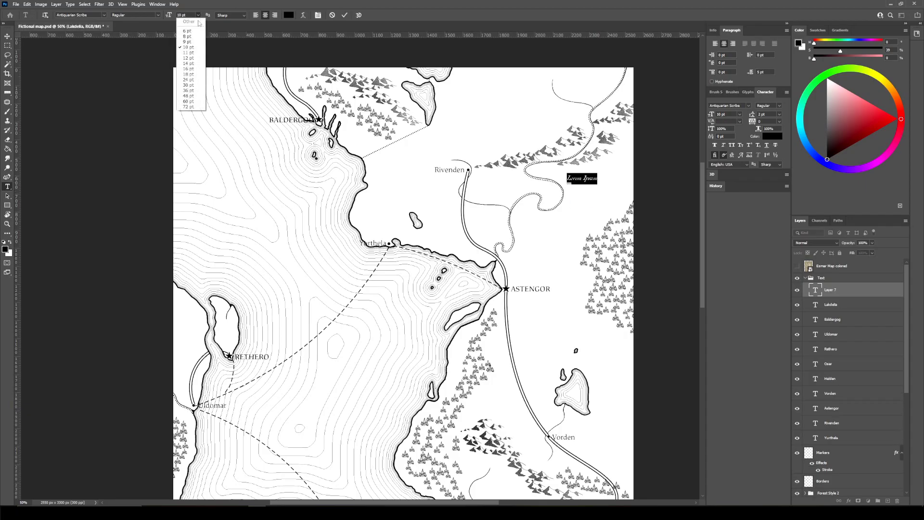
left_click(190, 60)
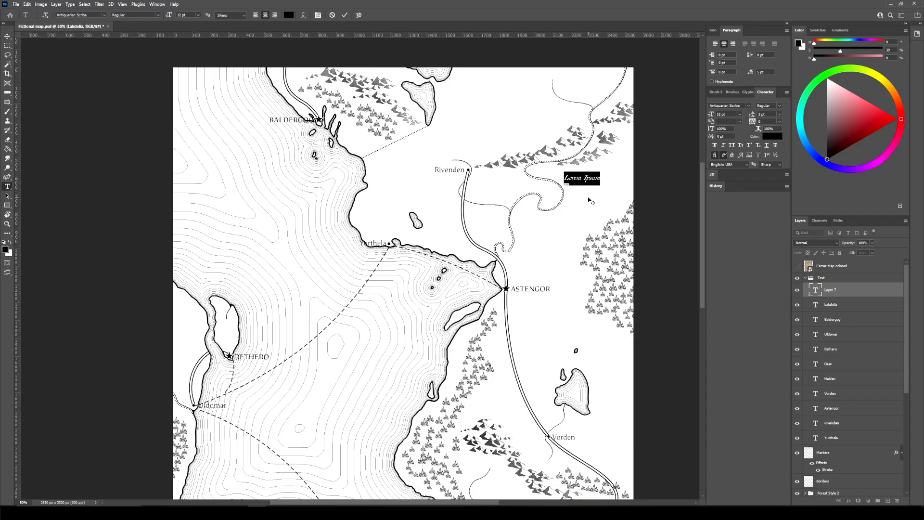
key("BackSpace")
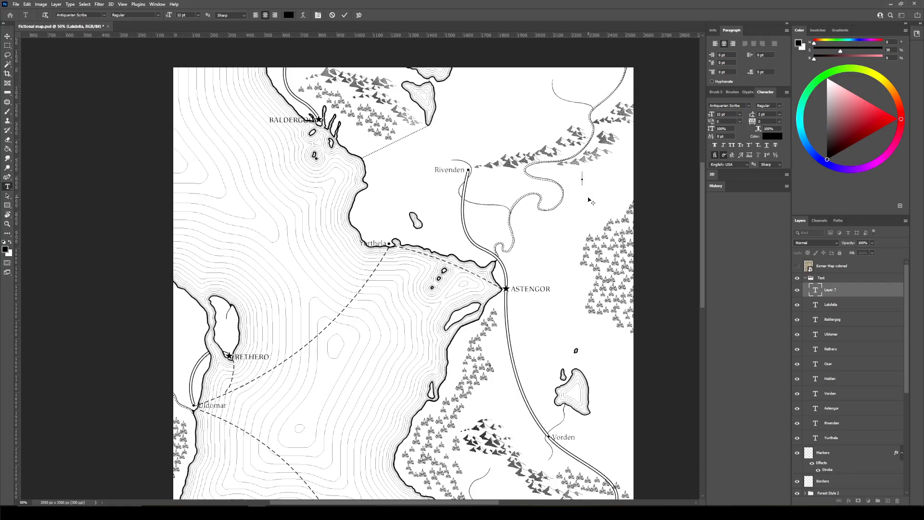
type("Riven Mountains")
Widen the letter tracking of the whole Riven Mountains label to 260
key("ctrl+a")
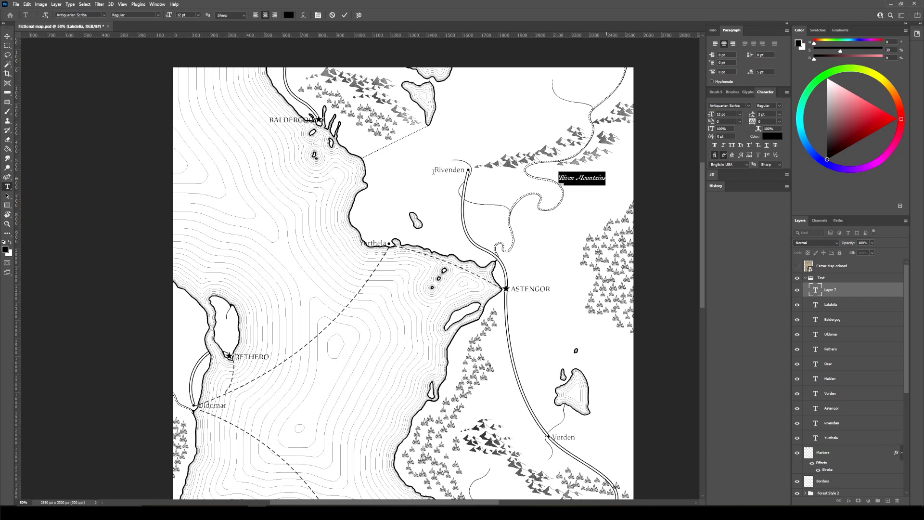
key("alt+Right")
key("alt+Right")
key("alt+Right")
key("alt+Right")
key("alt+Right")
key("alt+Right")
key("alt+Right")
key("alt+Right")
key("alt+Right")
key("alt+Right")
key("alt+Right")
key("alt+Right")
key("alt+Right")
key("alt+Right")
key("alt+Right")
key("alt+Right")
key("alt+Right")
key("alt+Right")
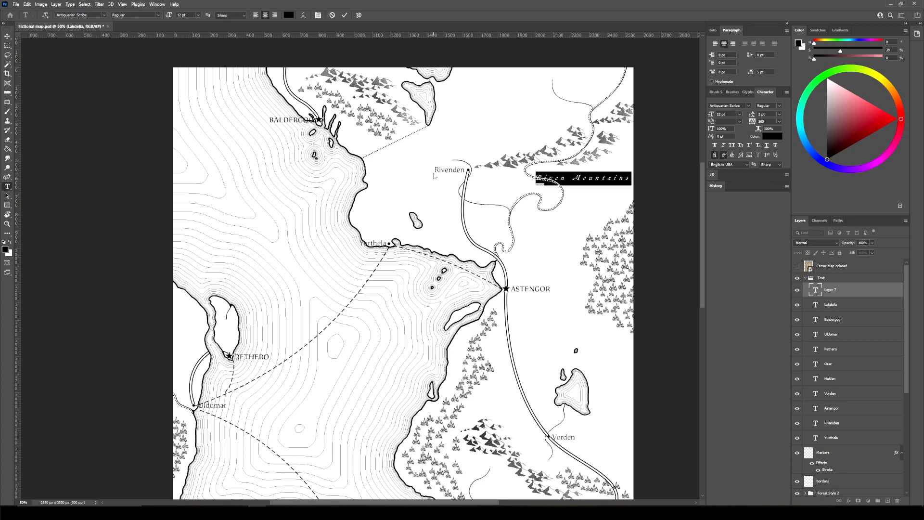
key("alt+Left")
key("alt+Left")
key("alt+Left")
key("alt+Left")
key("alt+Left")
Warp the Riven Mountains label with a horizontal Arc style and a bend of about -11%
left_click(303, 15)
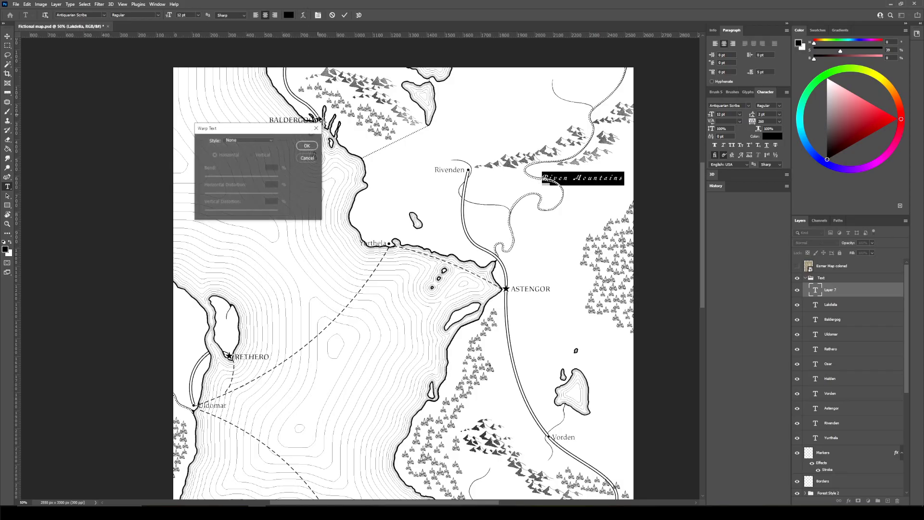
left_click(259, 139)
left_click(252, 153)
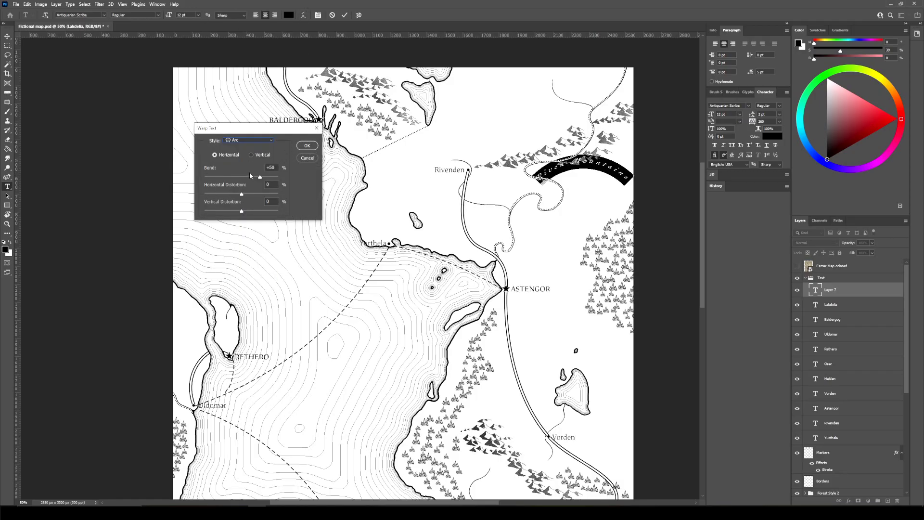
left_click_drag(260, 181, 238, 179)
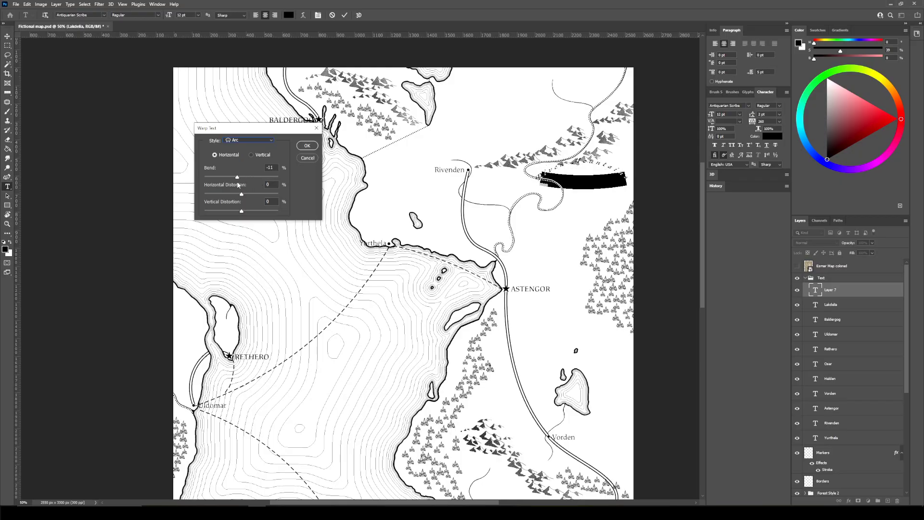
left_click(313, 148)
Move the Riven Mountains label just above the range east of Rivenden and rotate it counterclockwise to follow the mountains
left_click(7, 36)
left_click_drag(599, 186, 534, 154)
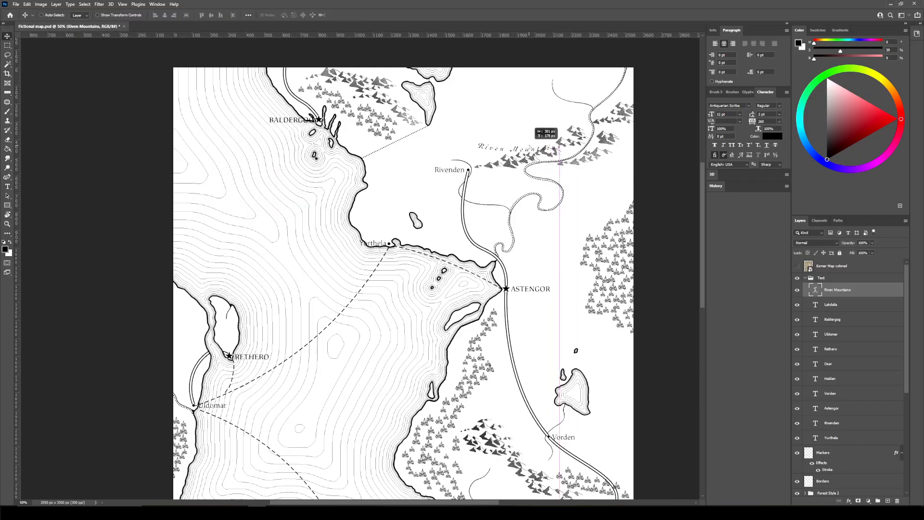
key("ctrl+t")
left_click_drag(592, 140, 589, 103)
left_click_drag(539, 133, 550, 133)
left_click_drag(601, 118, 604, 128)
key("Return")
left_click_drag(535, 408, 485, 307)
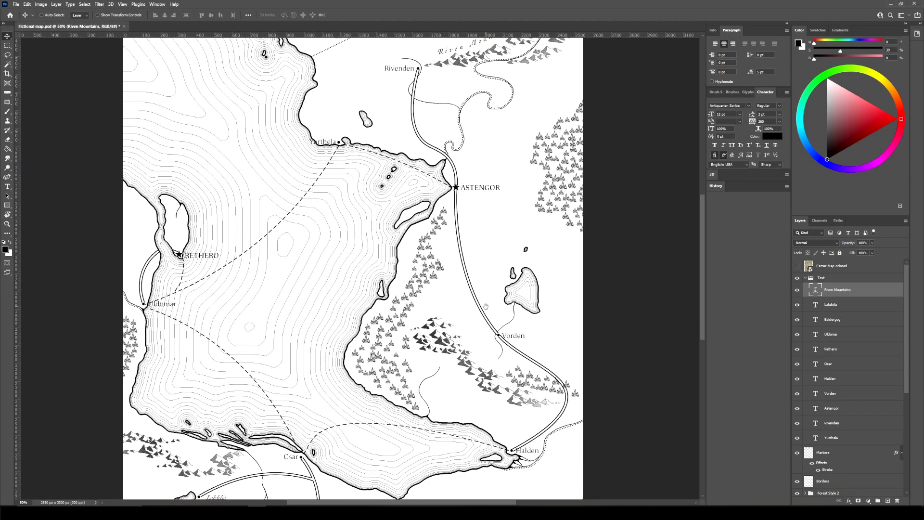
Add a 12 pt Antiquarian Scribe label reading "Gorthen Forests" just south of the forest east of Astengor
left_click(7, 186)
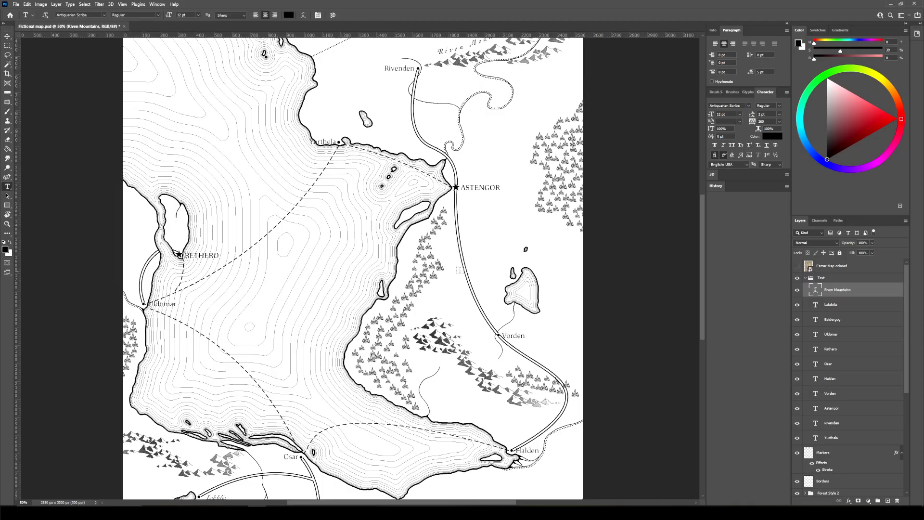
left_click(544, 236)
type("Gorthen")
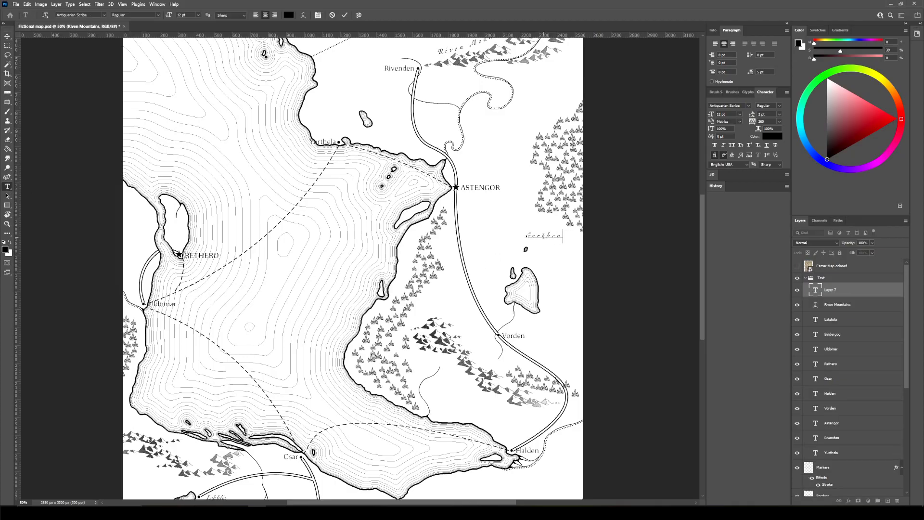
type(" Forests")
scroll(569, 234, "right", 2)
Warp the whole Gorthen Forests label with a horizontal Arc style and a slight bend
key("ctrl+a")
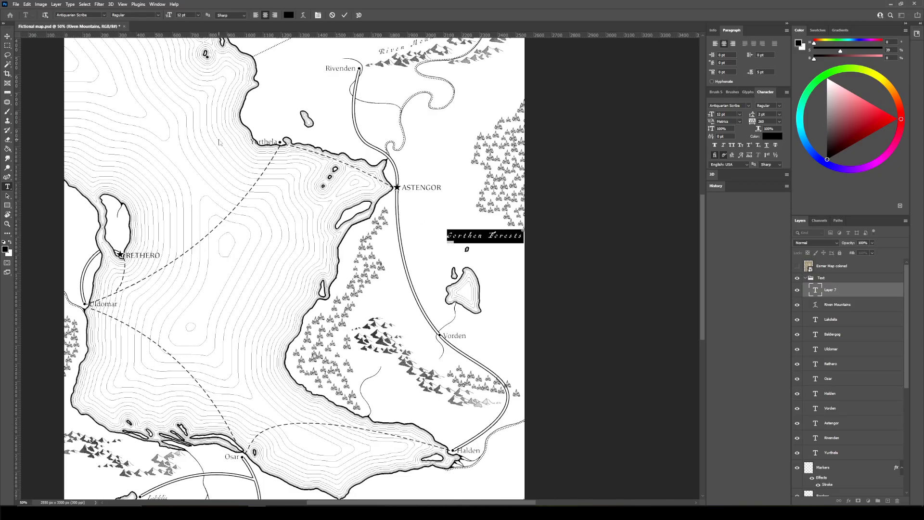
left_click(302, 15)
left_click(270, 139)
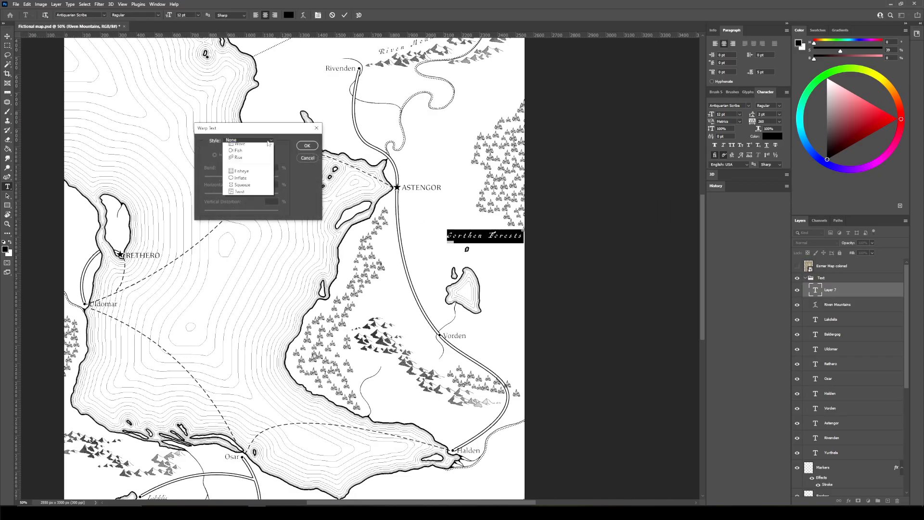
left_click(256, 160)
left_click_drag(260, 178, 241, 182)
left_click(307, 146)
Rotate the Gorthen Forests label clockwise and place it along the southwest edge of the forest east of Astengor
left_click(7, 36)
key("ctrl+t")
left_click_drag(544, 206, 488, 220)
key("Return")
Add a 12 pt Antiquarian Scribe label reading "Himorven Mountains" south of the mountain range southwest of Vorden
scroll(323, 270, "down", 2)
scroll(322, 269, "left", 2)
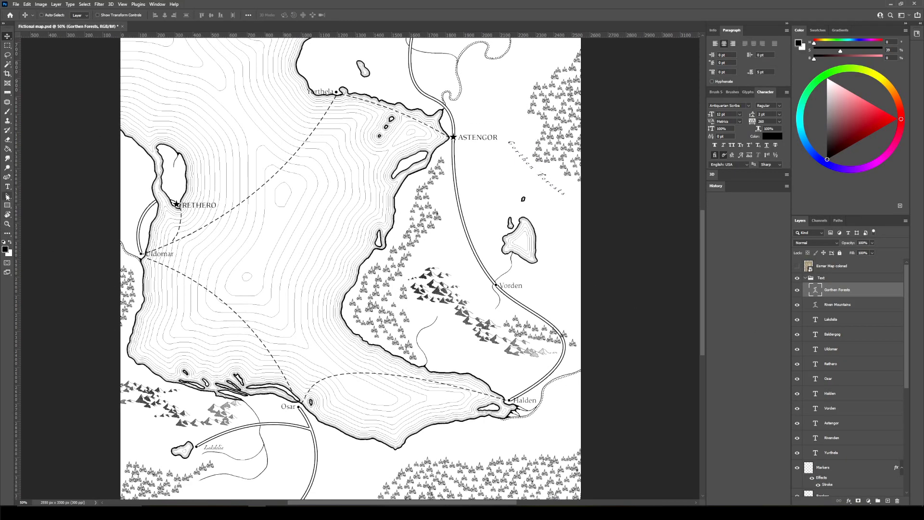
left_click(7, 186)
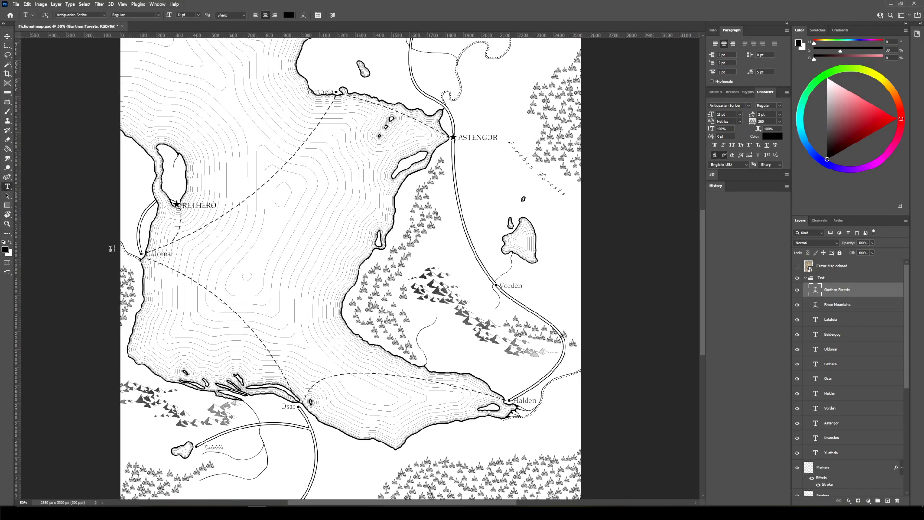
left_click(463, 359)
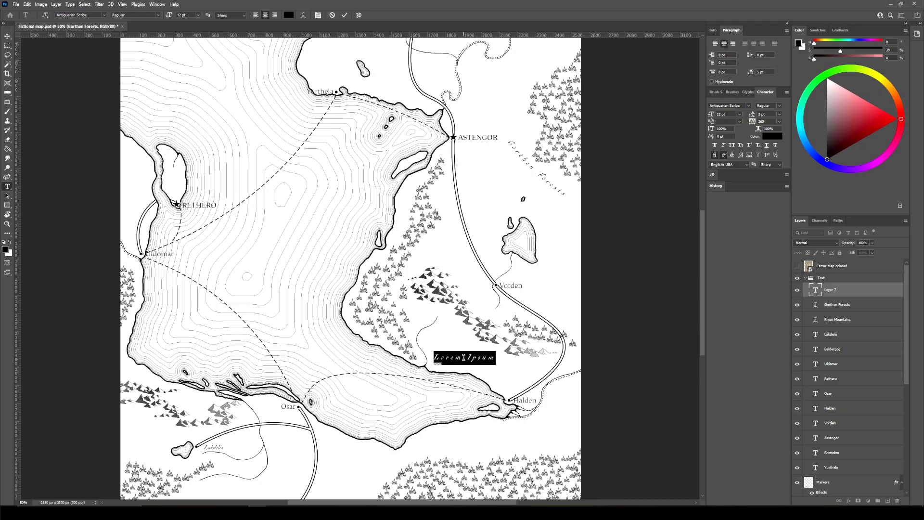
type("Hyun")
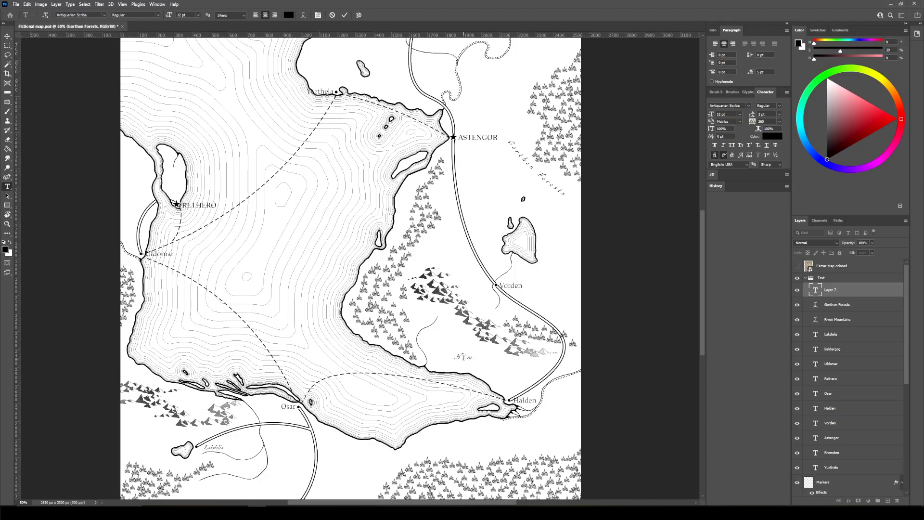
type("erven Mountains")
Warp the whole Himorven Mountains label with a horizontal Arc style and a slight bend
key("ctrl+a")
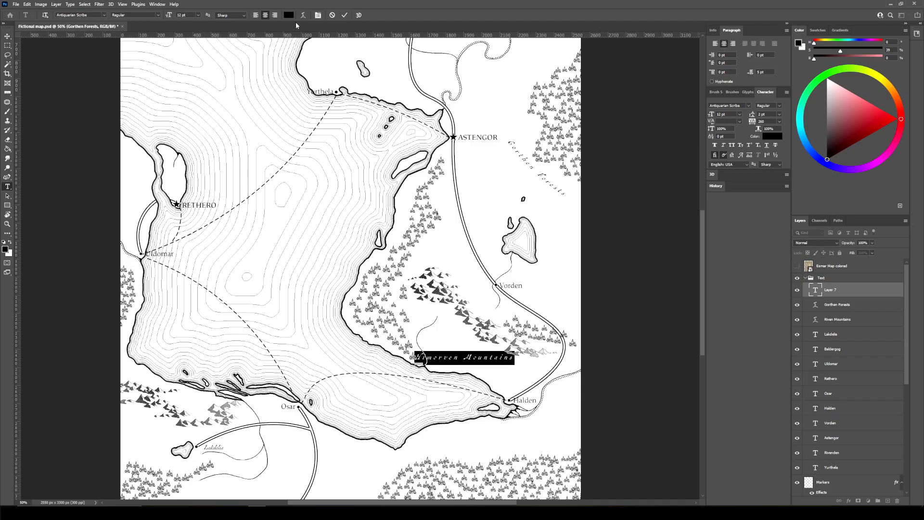
left_click(318, 16)
left_click(319, 16)
left_click(303, 15)
left_click(260, 140)
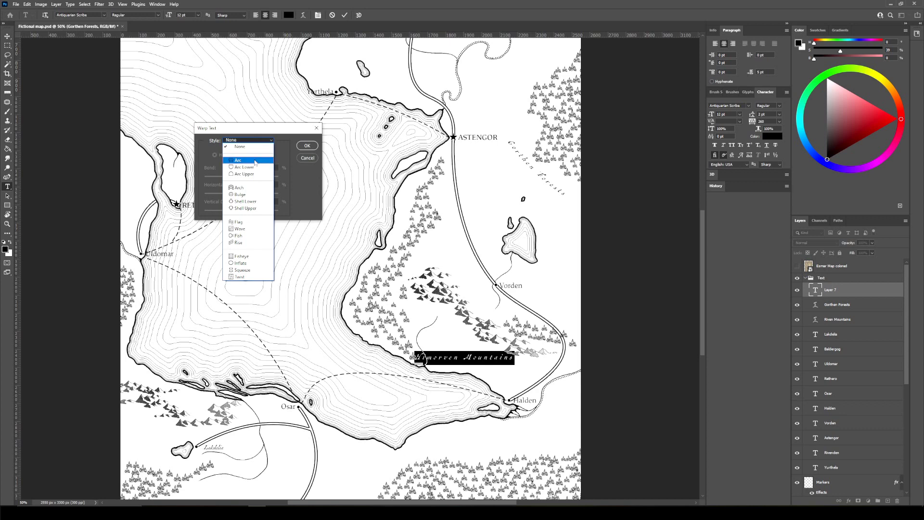
left_click(255, 160)
left_click_drag(260, 177, 242, 177)
left_click(307, 146)
Rotate the Himorven Mountains label about 35° clockwise and move it alongside the southwest flank of the range below Vorden
key("ctrl+Return")
key("ctrl+t")
left_click_drag(510, 317, 527, 339)
left_click_drag(477, 377, 469, 353)
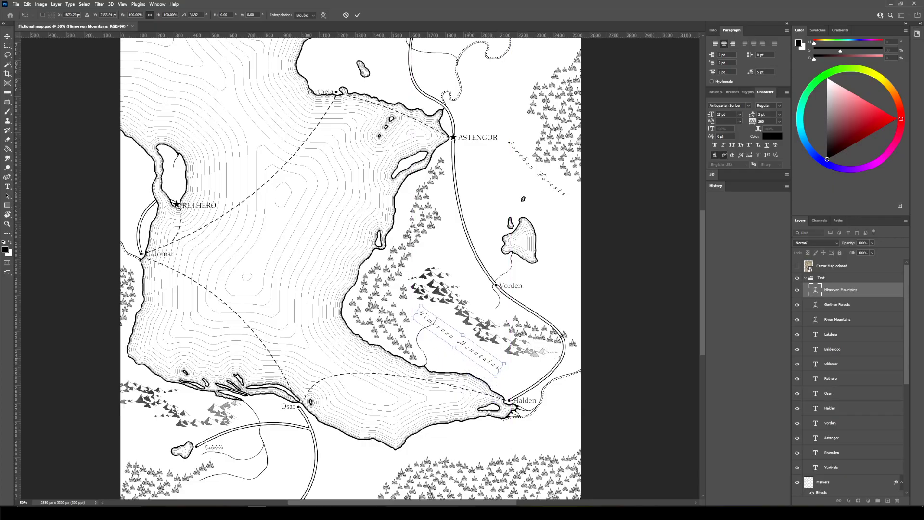
key("Return")
Add a 12 pt Antiquarian Scribe label reading "Osalathis Forests" just above the large forest south of Halden
left_click_drag(410, 395, 404, 472)
left_click_drag(407, 334, 426, 408)
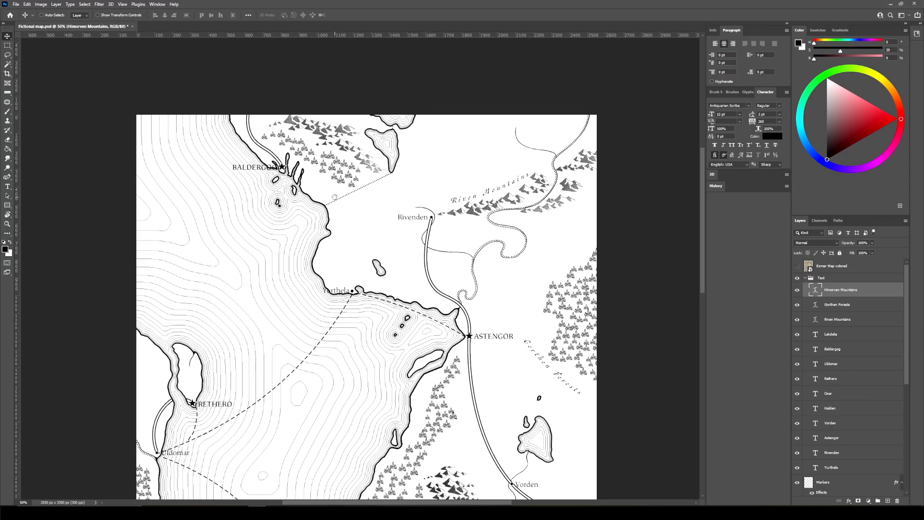
left_click_drag(397, 224, 385, 204)
left_click(7, 187)
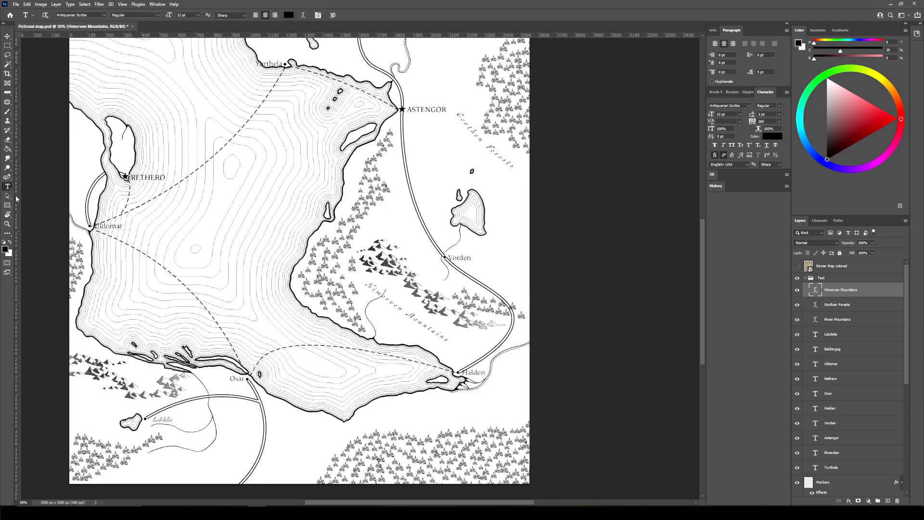
left_click(445, 418)
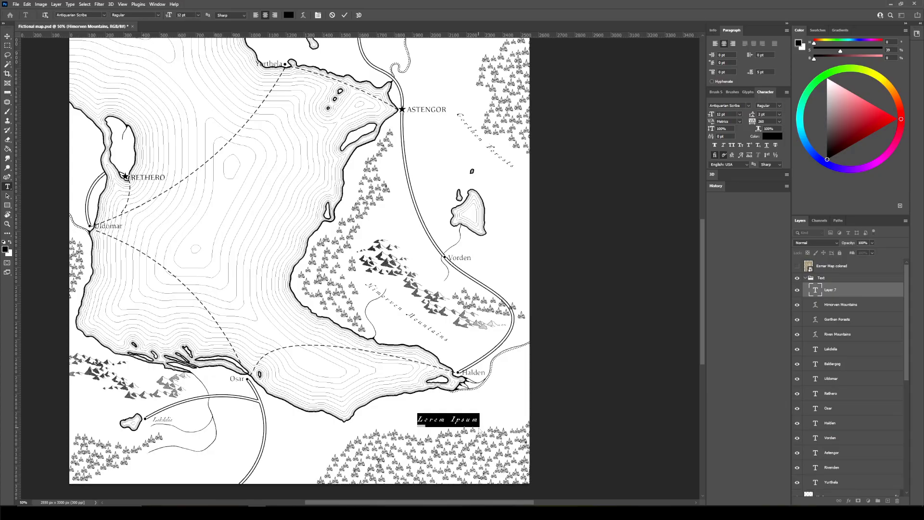
type("Osal")
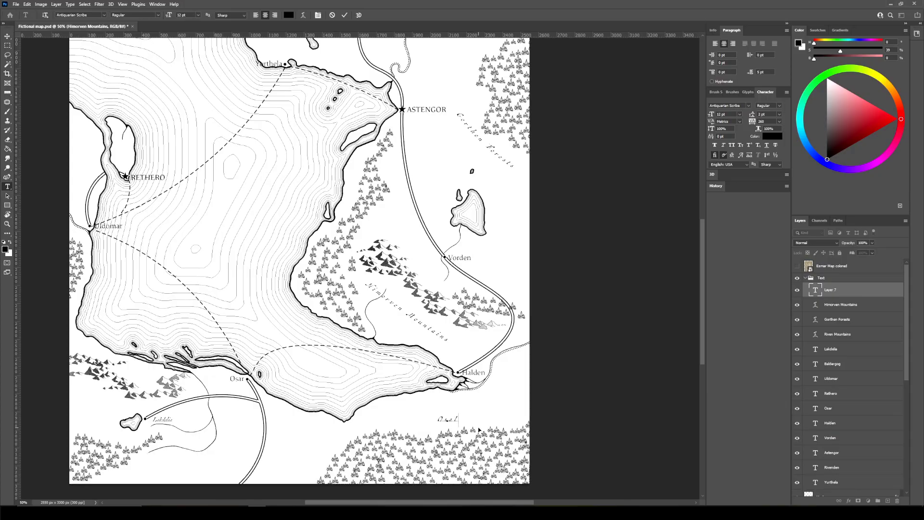
type("athis Forests")
Warp the whole Osalathis Forests label with a horizontal Arc style and a moderate upward bend
key("ctrl+a")
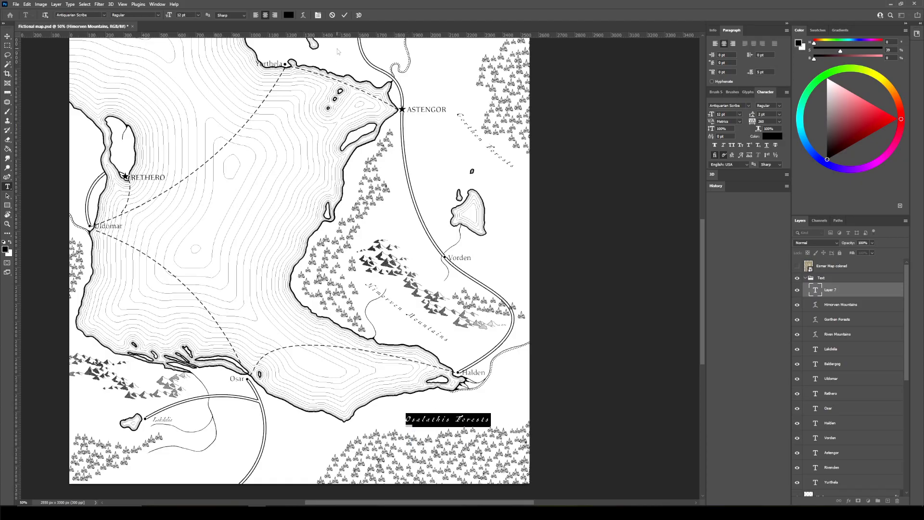
left_click(303, 16)
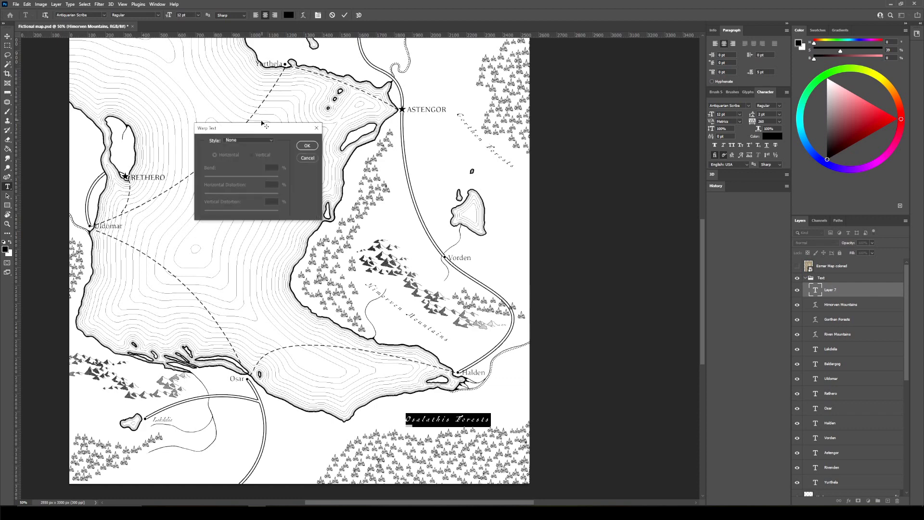
left_click(259, 143)
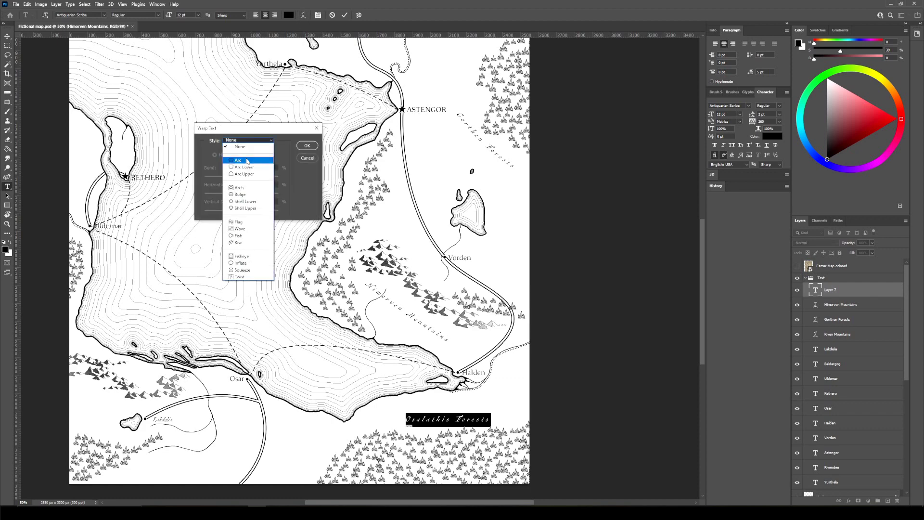
left_click(255, 155)
left_click_drag(260, 178, 249, 178)
left_click(307, 146)
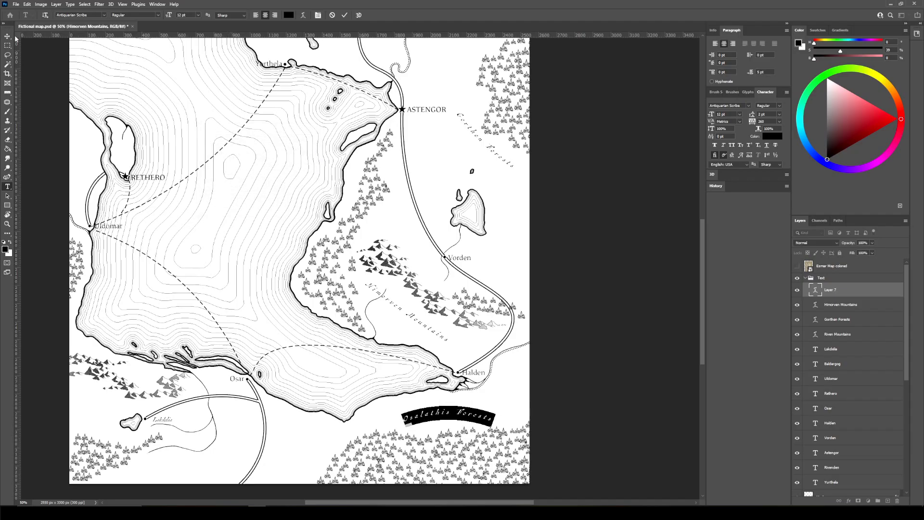
Move the Osalathis Forests label to the upper edge of the southern forest and rotate it about 6° counterclockwise
left_click(7, 36)
mouse_move(468, 397)
left_mouse_down()
mouse_move(420, 407)
mouse_move(487, 412)
mouse_move(482, 405)
left_mouse_up()
key("ctrl+t")
left_click_drag(542, 406, 552, 390)
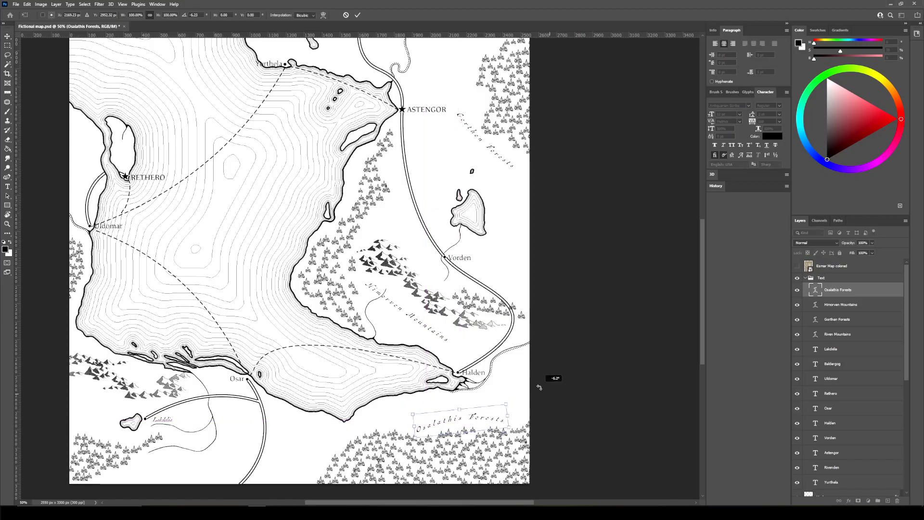
key("Return")
Add a 12 pt Antiquarian Scribe label reading "Ladendale Woods" in the empty land east of the southwestern woods
left_click_drag(332, 381, 474, 367)
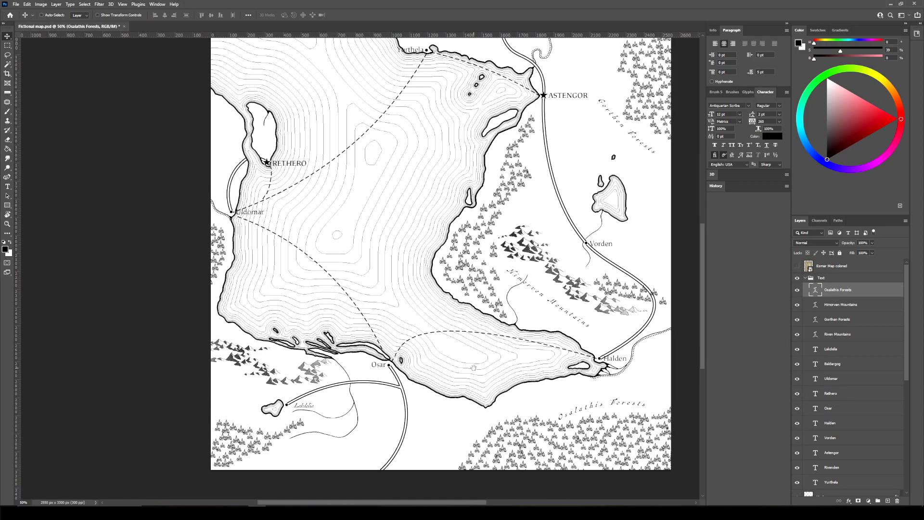
left_click(7, 186)
left_click(314, 455)
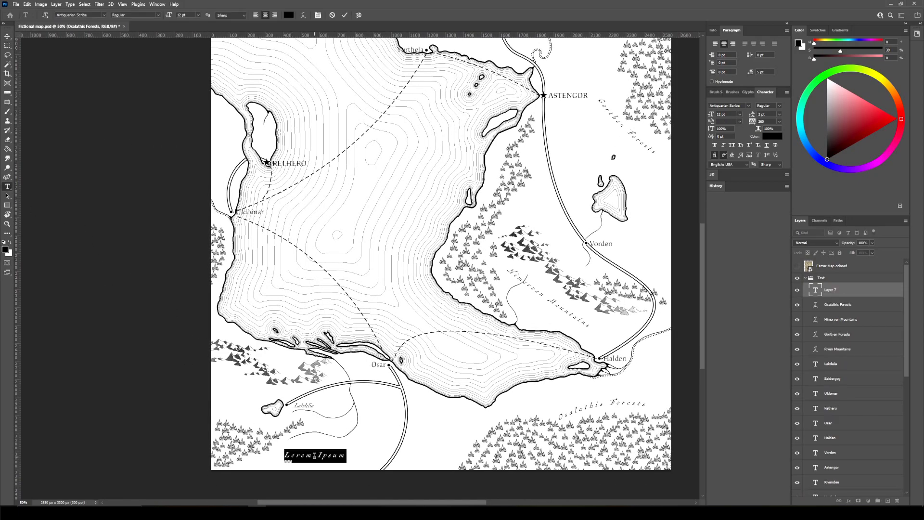
key("BackSpace")
type("Ladenda")
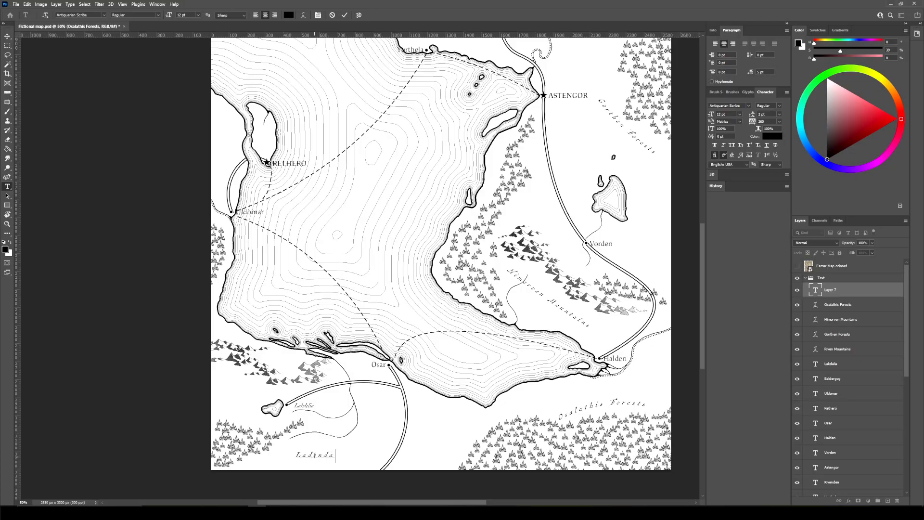
type("le Woods")
Warp the whole Ladendale Woods label with a horizontal Arc style and a slight bend
key("ctrl+a")
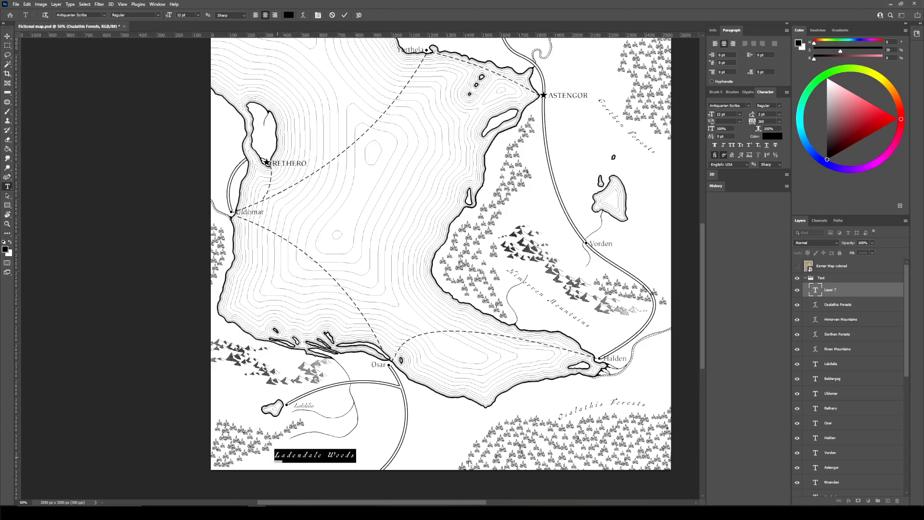
left_click(304, 16)
left_click(255, 140)
left_click(235, 151)
left_click_drag(260, 178, 239, 182)
left_click(307, 145)
Rotate the Ladendale Woods label clockwise and place it along the upper edge of the southwestern woods
key("ctrl+t")
left_click_drag(380, 433, 361, 388)
left_click_drag(343, 450, 284, 408)
left_click_drag(366, 405, 363, 460)
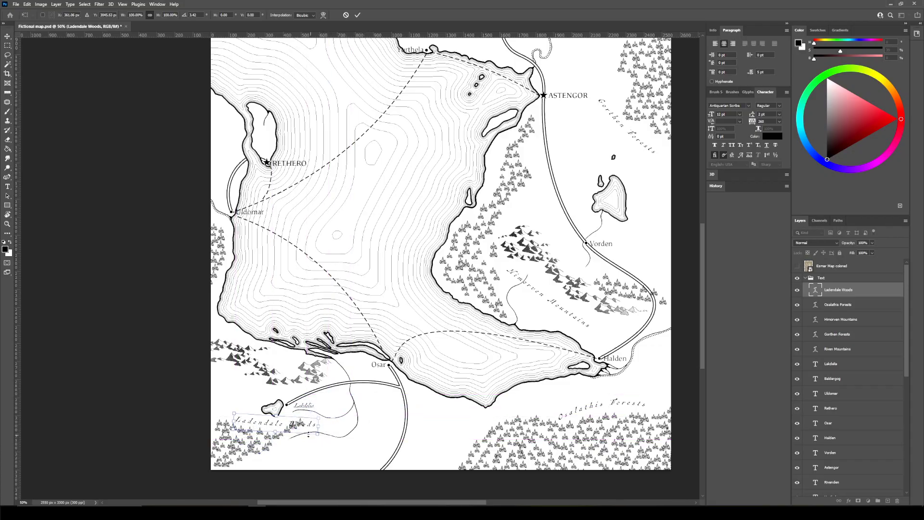
left_click_drag(291, 424, 326, 432)
key("Return")
Add a 12 pt Antiquarian Scribe label reading "Uld Valley" among the mountains west of Osar
left_click(837, 334)
left_click_drag(547, 277, 520, 234)
key("t")
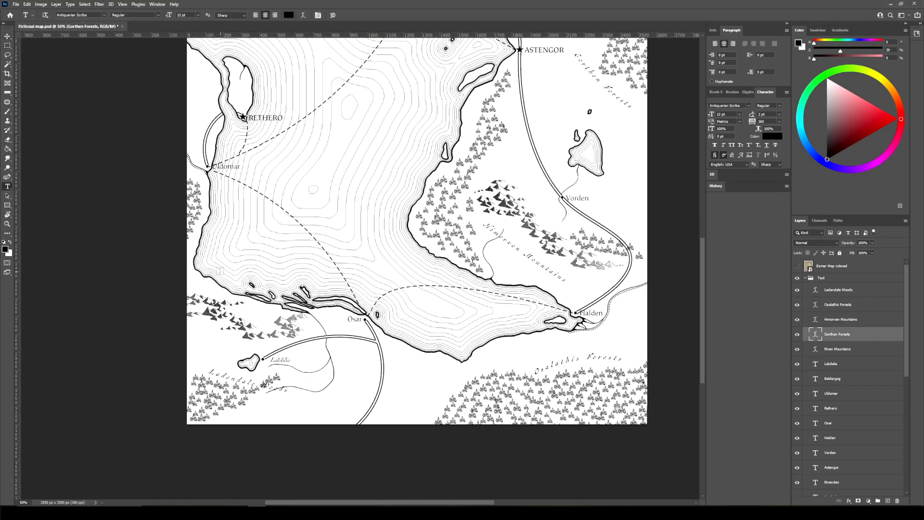
left_click(252, 315)
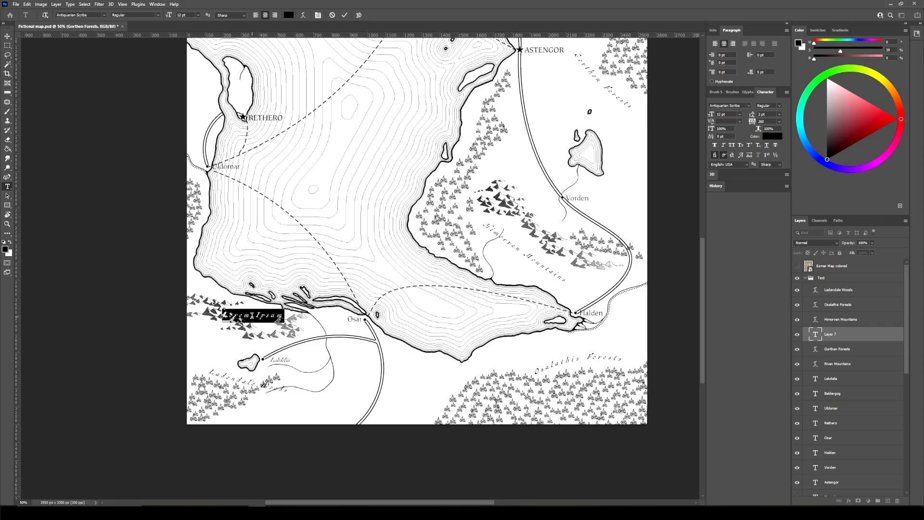
type("Wild Valley")
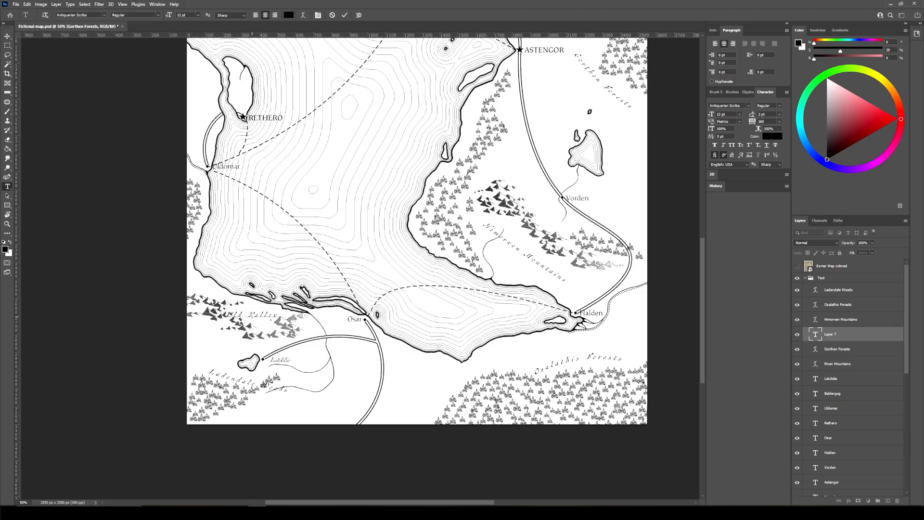
Tighten the letter tracking of the whole Uld Valley label to 160
key("ctrl+a")
key("alt+Left")
key("alt+Left")
key("alt+Left")
key("alt+Left")
key("alt+Left")
Warp the Uld Valley label with a horizontal Arc style and a slight upward bend
left_click(303, 16)
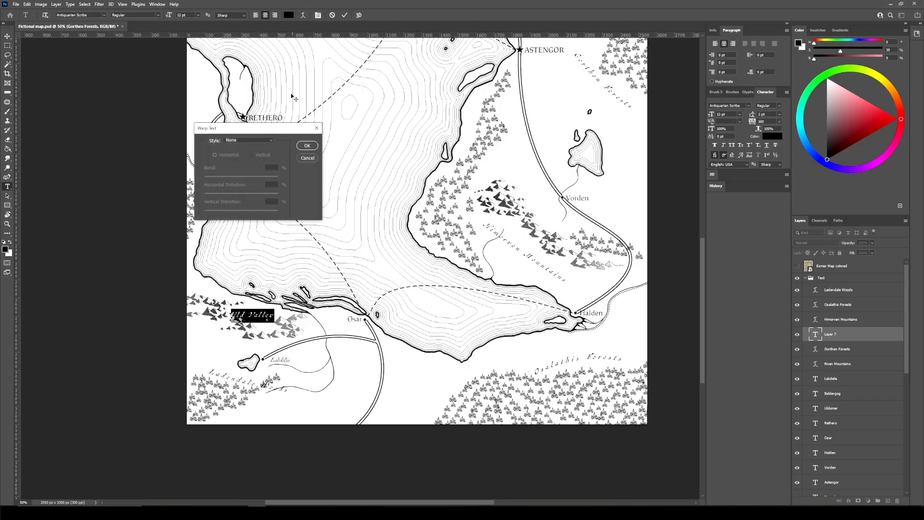
left_click(267, 140)
left_click(248, 147)
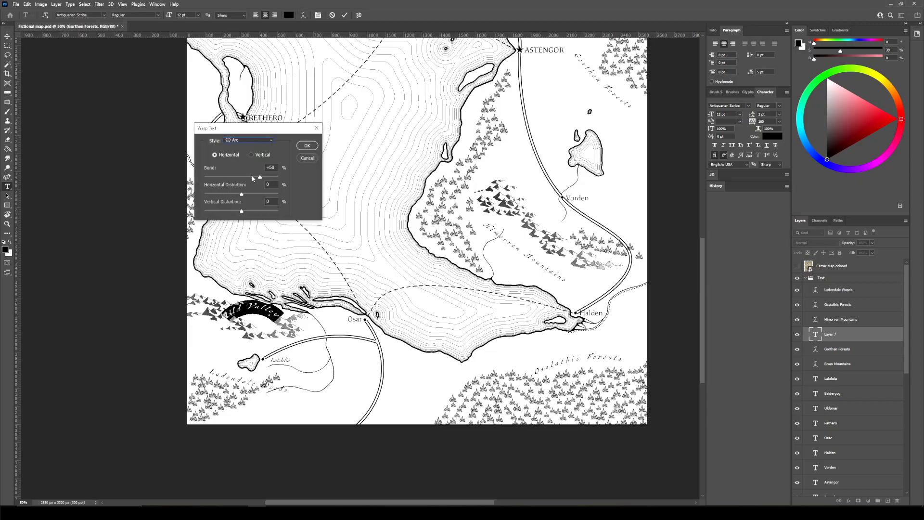
left_click_drag(253, 174, 244, 179)
left_click(307, 145)
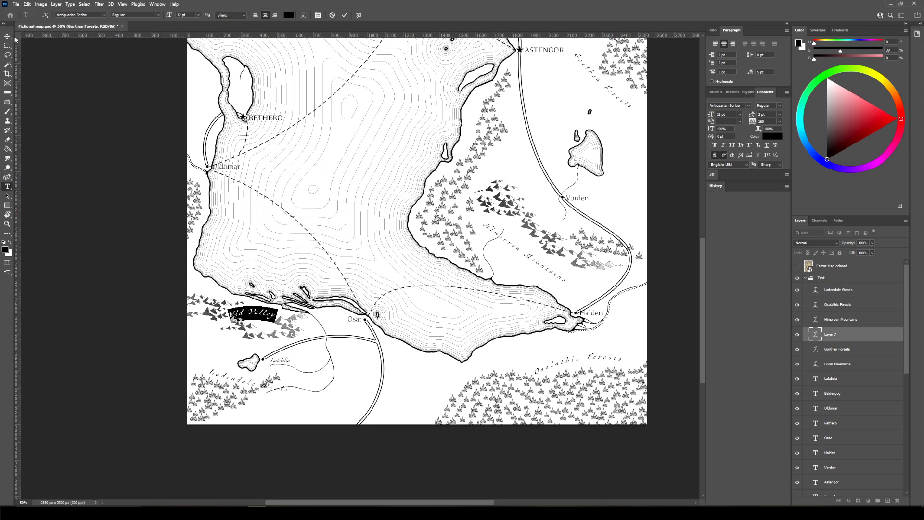
Rotate the Uld Valley label about 26° clockwise and position it in the gap between the mountains west of Osar
key("ctrl+Return")
key("ctrl+t")
left_click_drag(283, 217, 337, 281)
left_click_drag(262, 312, 344, 360)
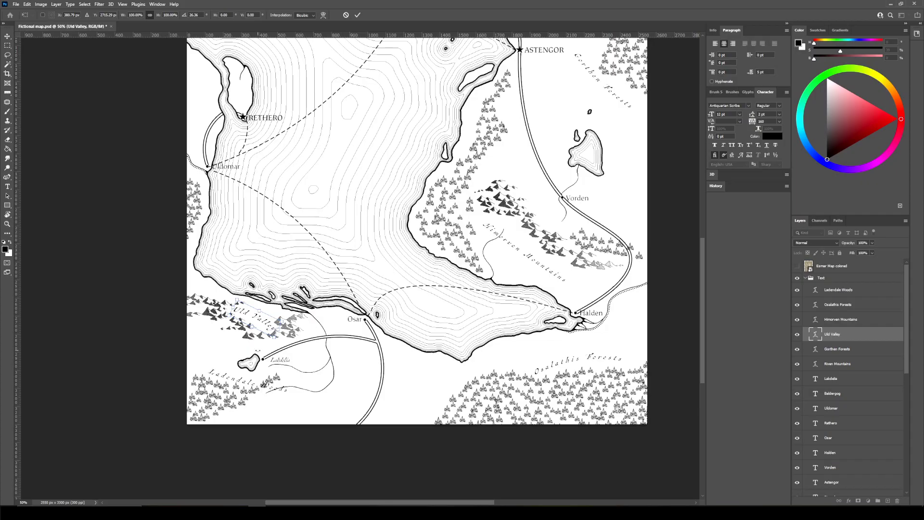
key("Return")
Add a 12 pt Antiquarian Scribe label reading "Uld Mountains" below the mountain range west of Osar
left_click(7, 186)
left_click(229, 345)
type("Uld Mountains")
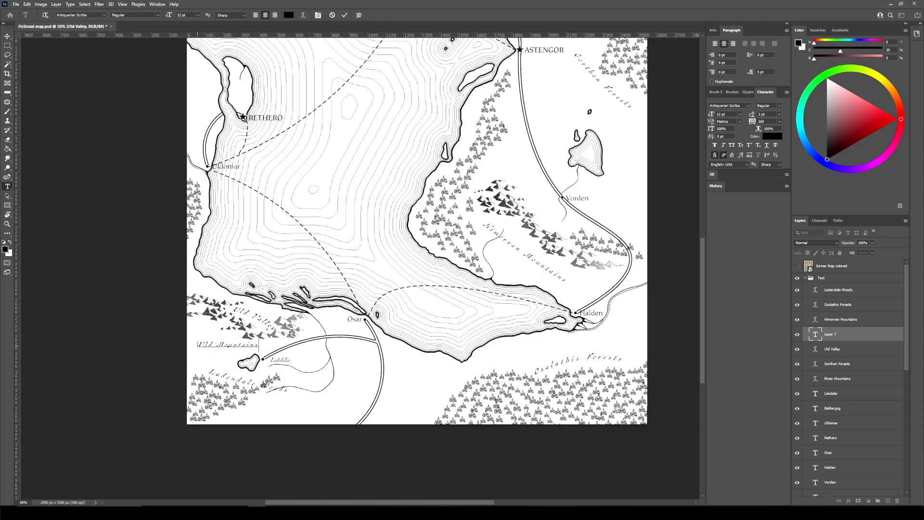
Warp the whole Uld Mountains label with a horizontal Arc style and a slight downward bend
key("ctrl+a")
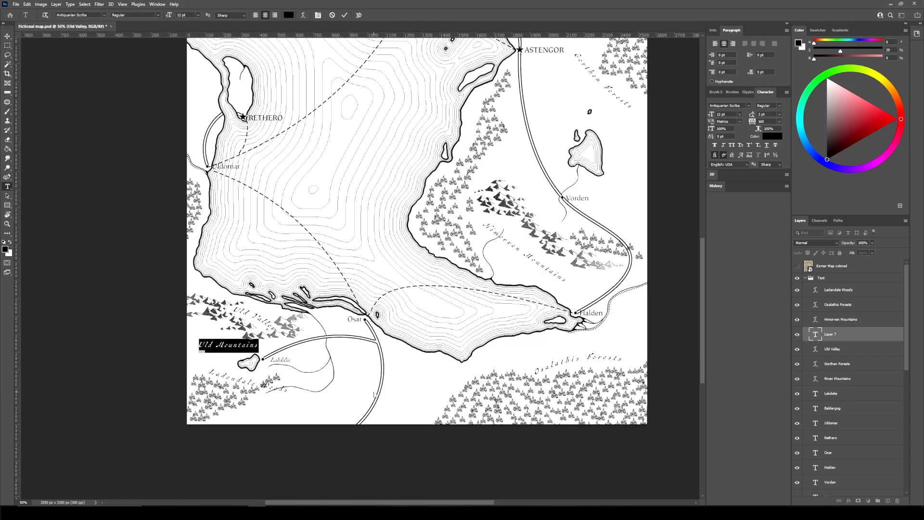
left_click(301, 15)
left_click(248, 140)
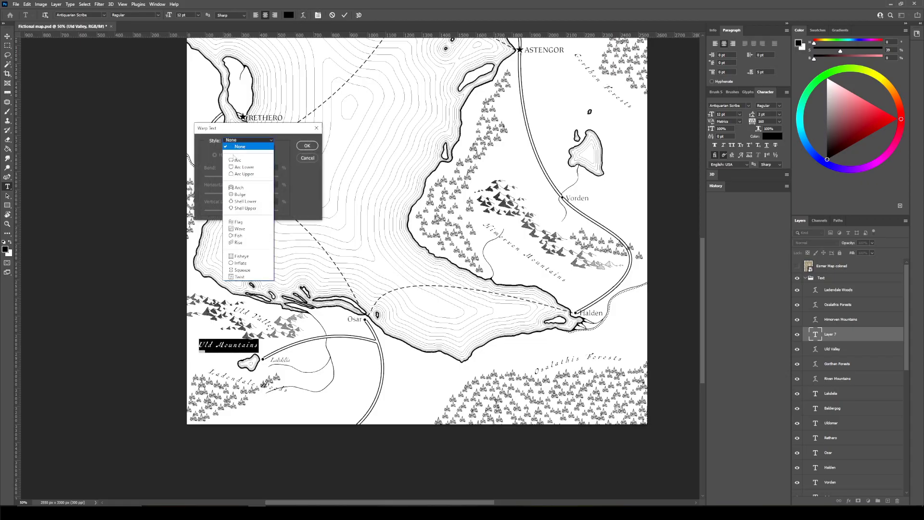
left_click(243, 153)
left_click_drag(262, 178, 247, 178)
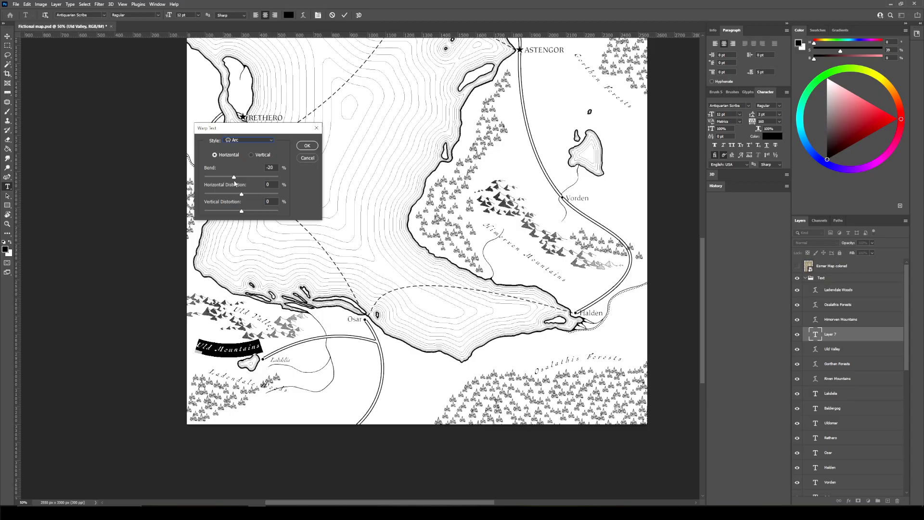
left_click(307, 146)
Rotate the Uld Mountains label clockwise and position it along the lower edge of the mountain range west of Osar
left_click(8, 37)
key("ctrl+t")
left_click_drag(289, 339, 369, 501)
key("Return")
Add a 12 pt Antiquarian Scribe label reading "Vorenspring" above the lake north of Vorden
left_click(8, 188)
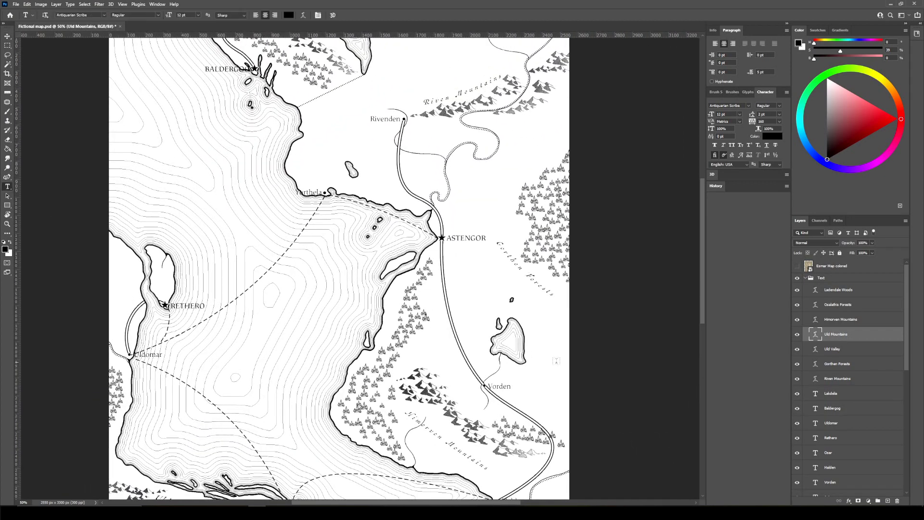
left_click(521, 317)
type("Voren")
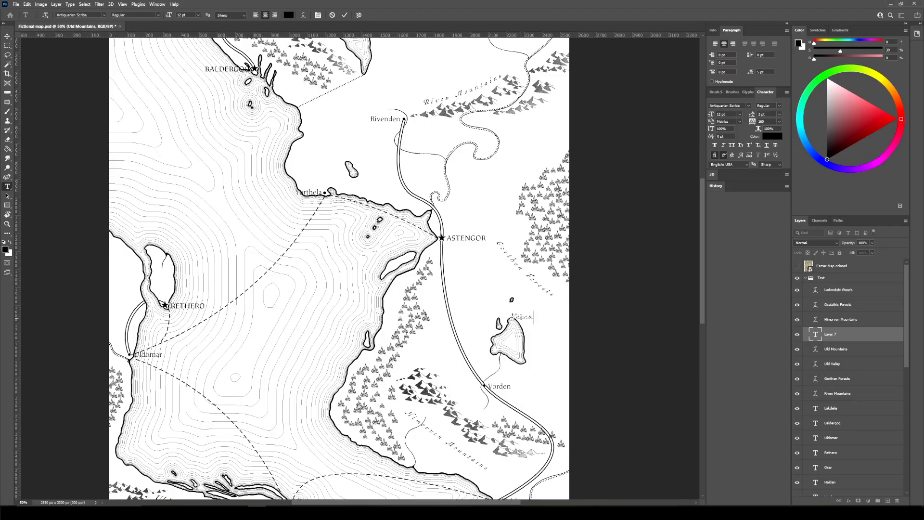
type("spring")
Warp the whole Vorenspring label with an upward-bending horizontal Arc style
left_click_drag(548, 317, 499, 320)
left_click(303, 15)
left_click(245, 139)
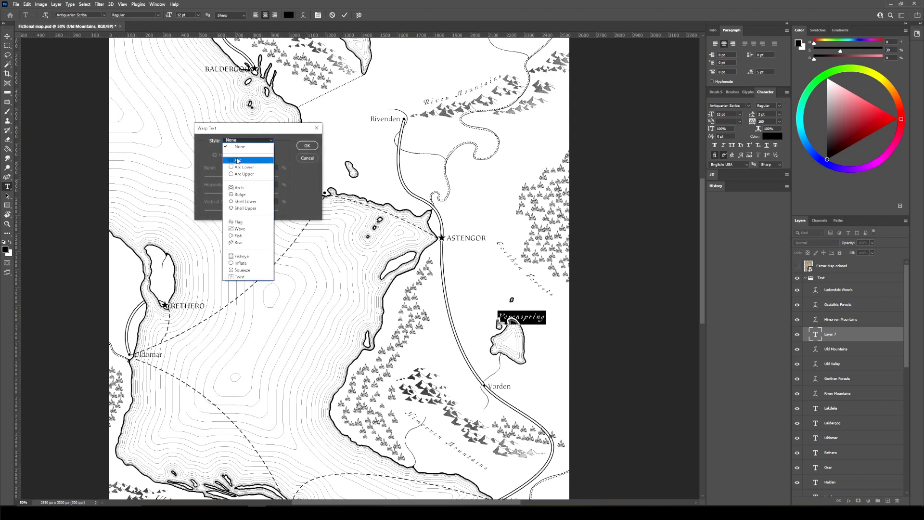
left_click(240, 149)
left_click(307, 145)
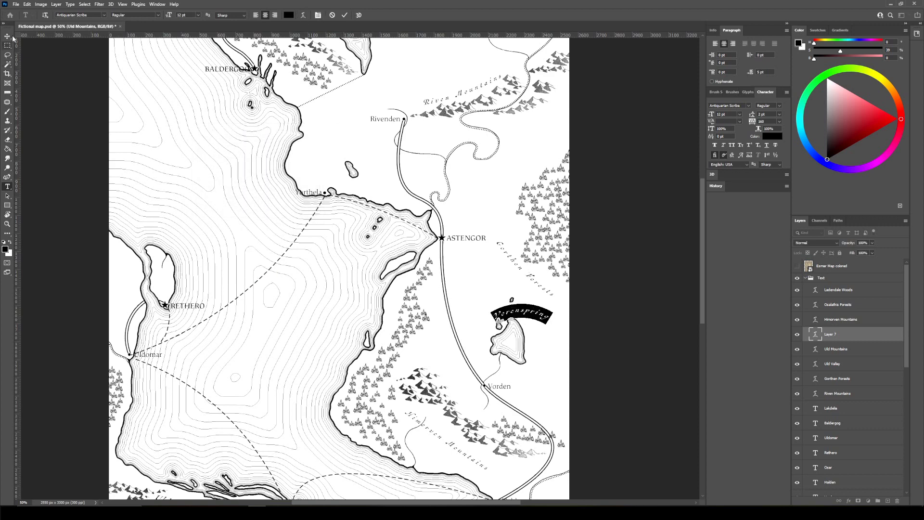
Rotate the Vorenspring label clockwise and position it along the upper right shore of the lake north of Vorden
left_click(7, 36)
key("ctrl+t")
left_click_drag(599, 281, 602, 327)
left_click_drag(545, 328, 569, 324)
key("Return")
Add a 12 pt Antiquarian Scribe label reading "Bridge of Doom" beside the small water body east of Baldergog
left_click_drag(456, 220, 466, 370)
left_click_drag(380, 285, 487, 219)
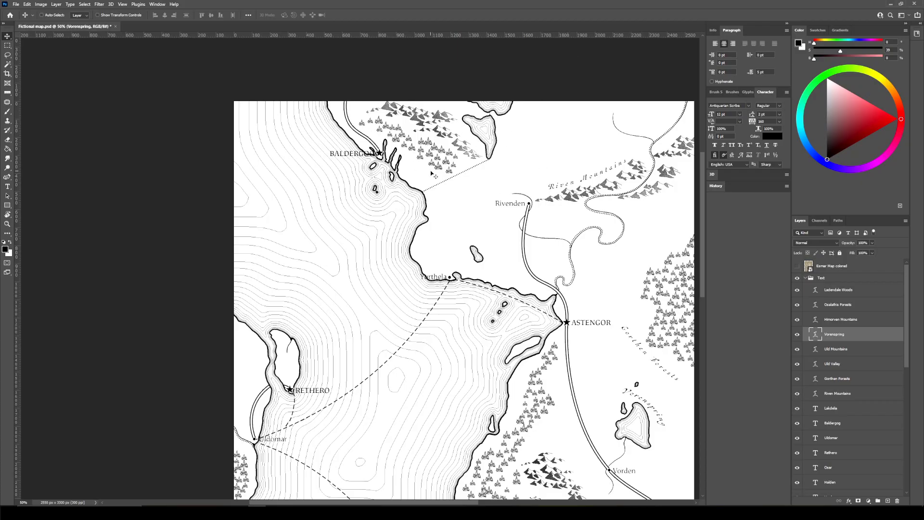
left_click(7, 187)
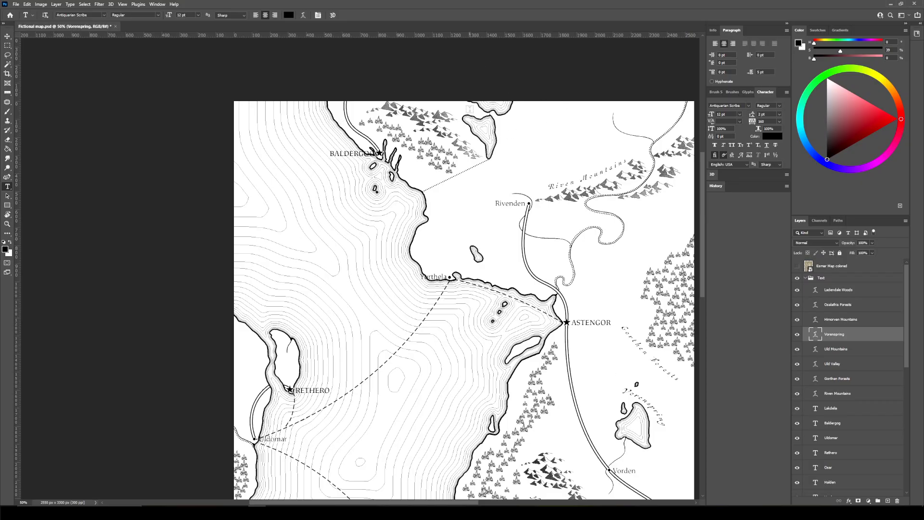
scroll(469, 110, "down", 10)
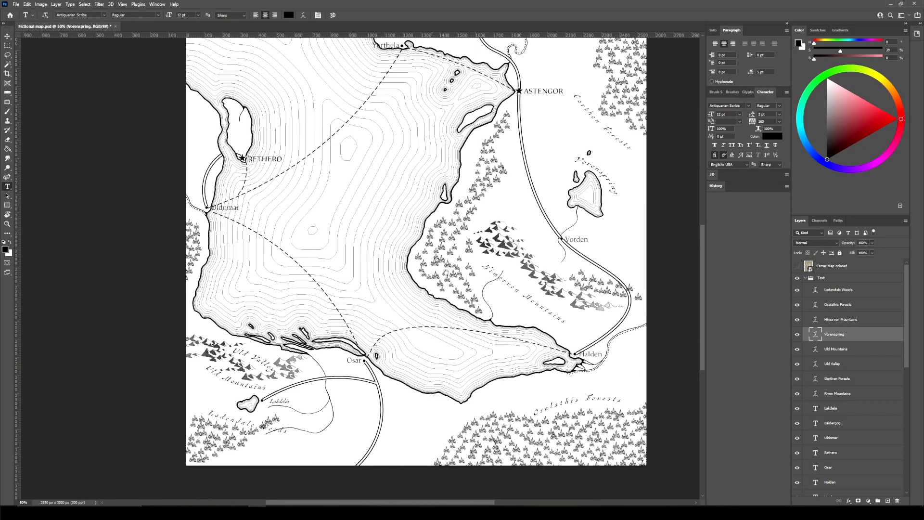
scroll(509, 163, "up", 10)
left_click(509, 162)
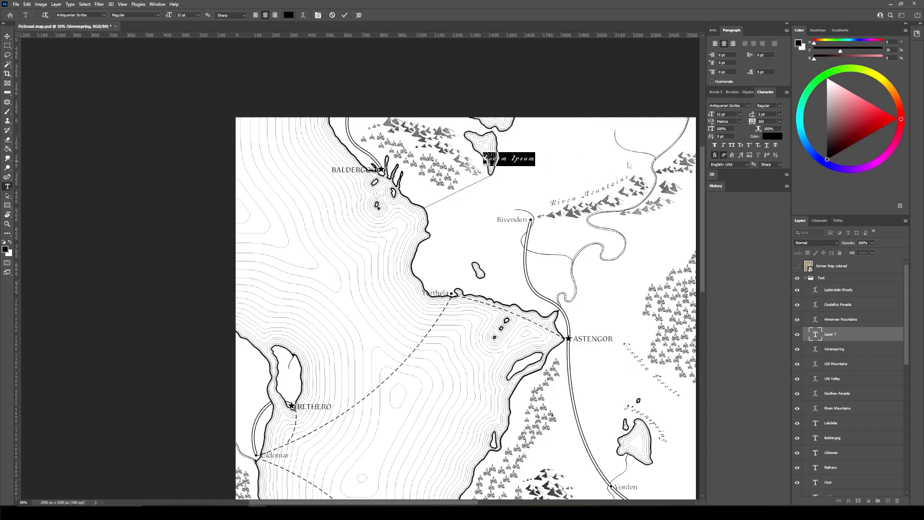
type("Bridge of")
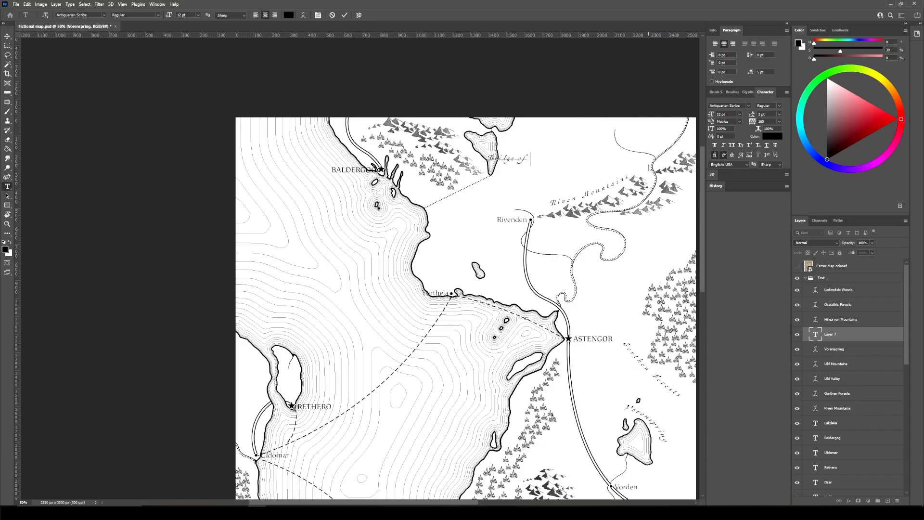
type(" Doom")
Tighten the letter tracking of the whole Bridge of Doom label to 80
left_click_drag(543, 158, 412, 165)
key("alt+Left")
key("alt+Left")
key("alt+Left")
key("alt+Left")
Warp the Bridge of Doom label with a horizontal Arc style and a bend of about +19%
left_click(318, 15)
left_click(247, 140)
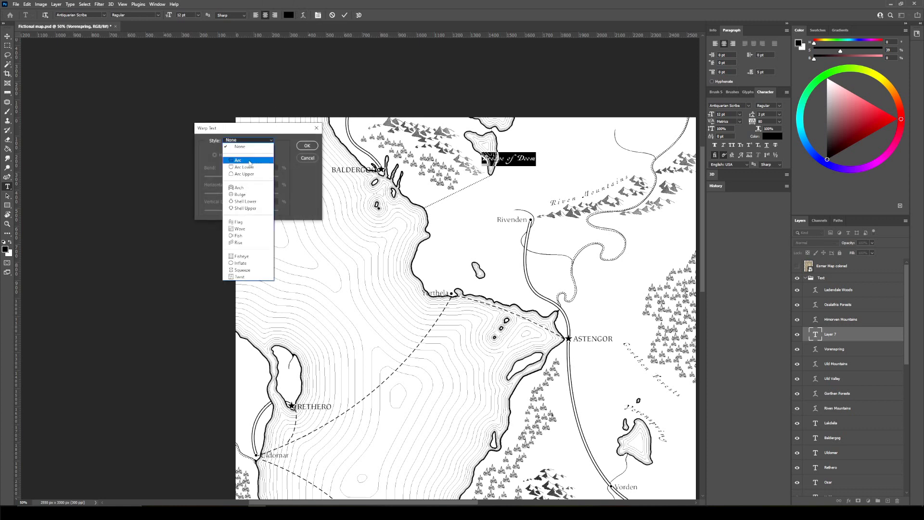
left_click(249, 161)
left_click_drag(260, 177, 248, 178)
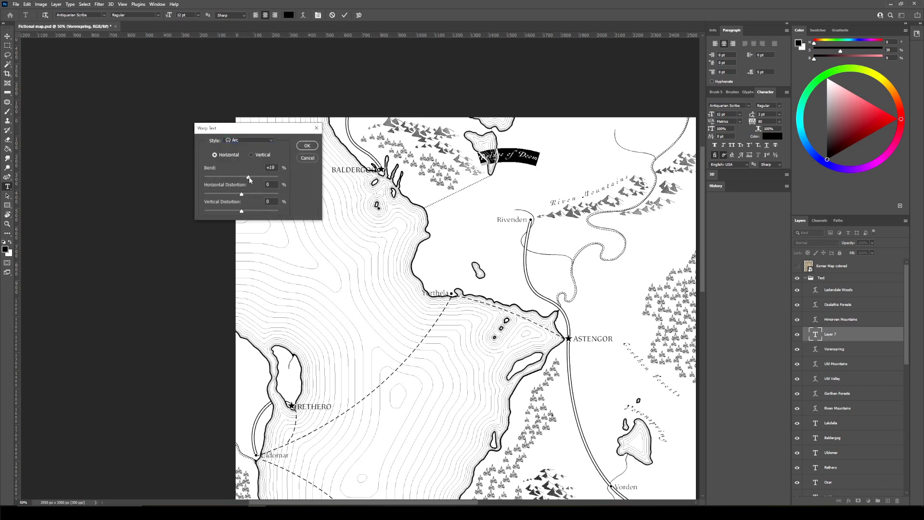
left_click(307, 146)
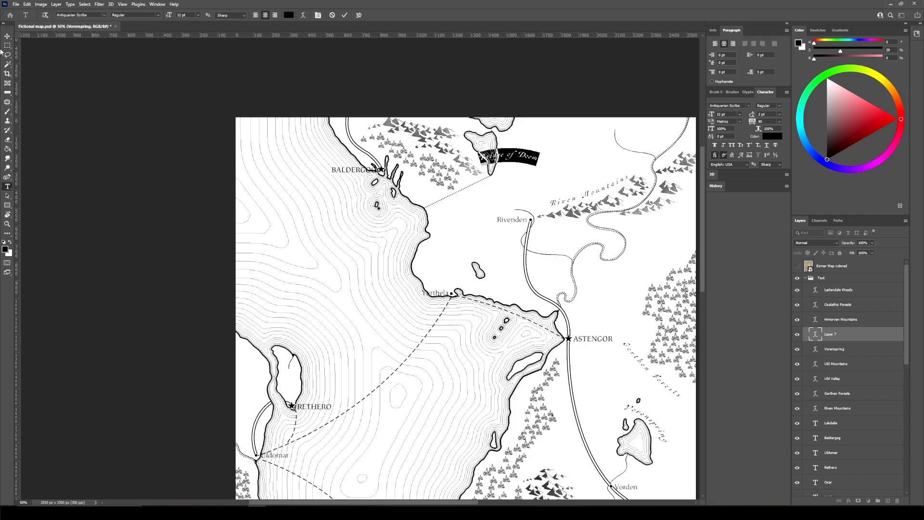
Rotate the Bridge of Doom label about 53° clockwise and position it beside the land strip between the two northern water bodies
key("ctrl+Return")
key("ctrl+t")
left_click_drag(585, 137, 525, 164)
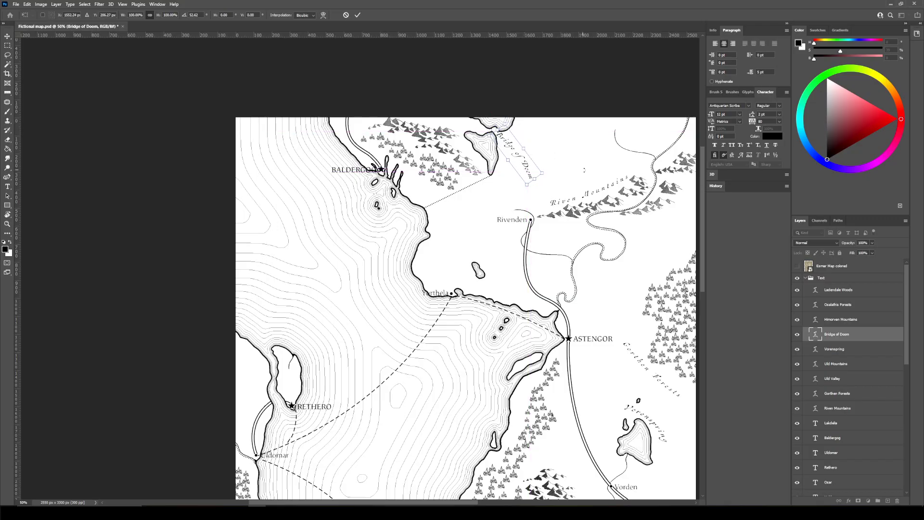
key("Return")
left_click(843, 347)
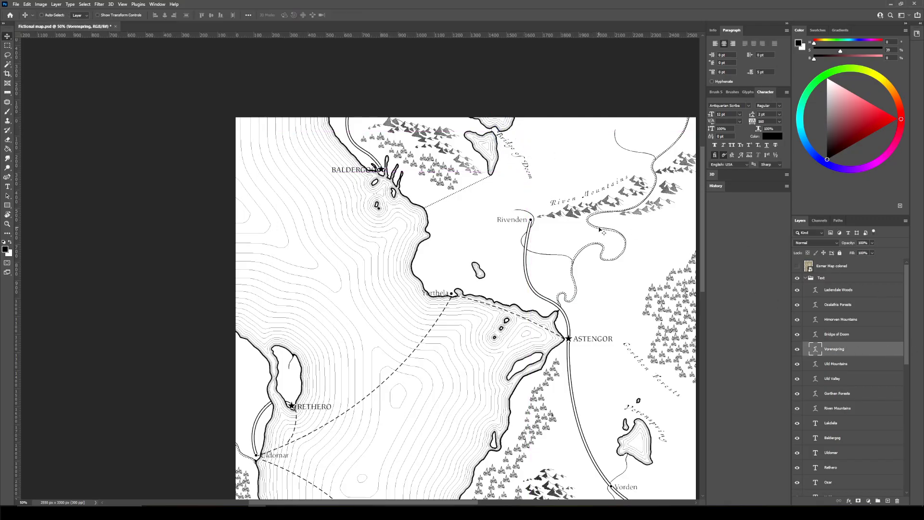
scroll(600, 231, "down", 1)
scroll(600, 231, "up", 2)
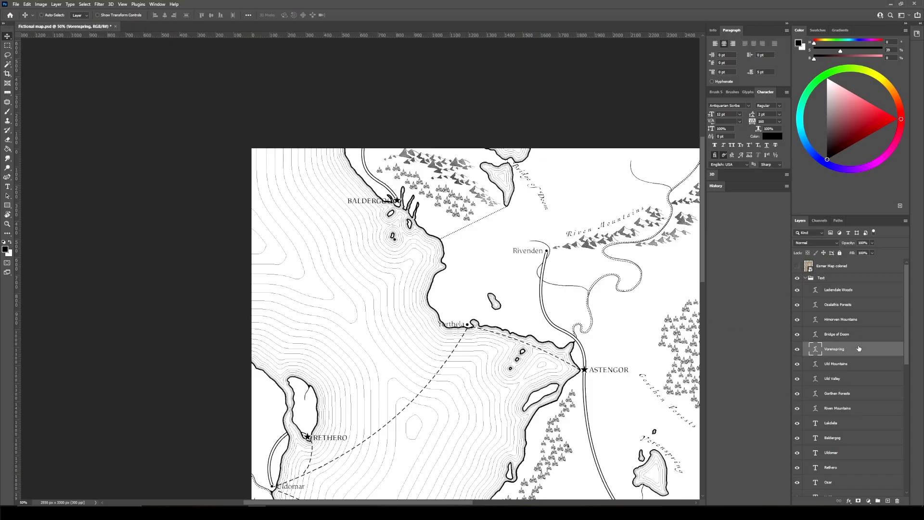
key("ctrl+t")
key("Return")
scroll(855, 294, "down", 5)
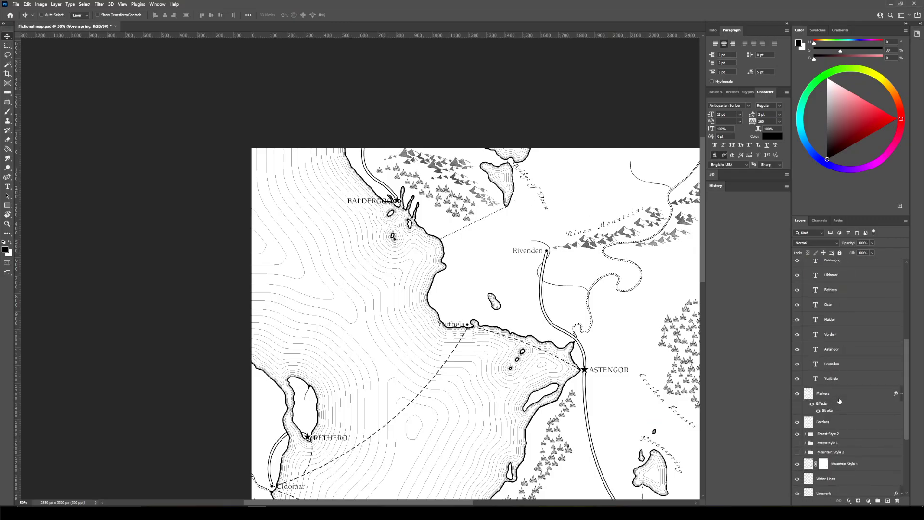
Select the Bridge of Doom label and nudge it slightly downward
key("t")
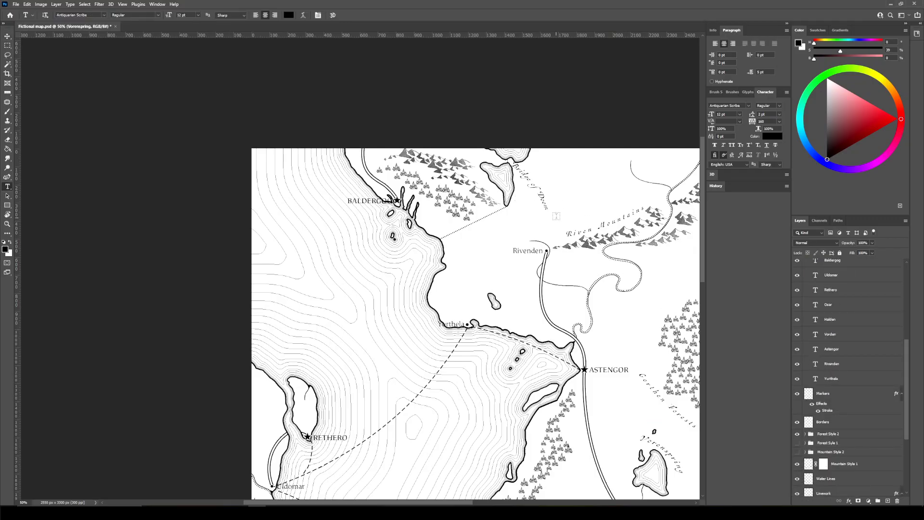
key("alt+period")
key("v")
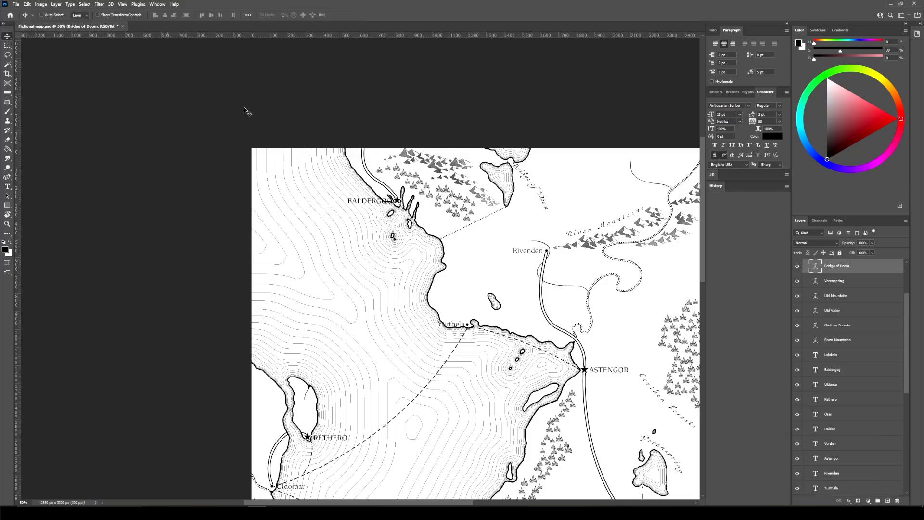
key("Down")
key("Down")
key("Down")
Add a 12 pt Antiquarian Scribe label reading "Poison Sea" over the small water body east of Baldergog
left_click(885, 339)
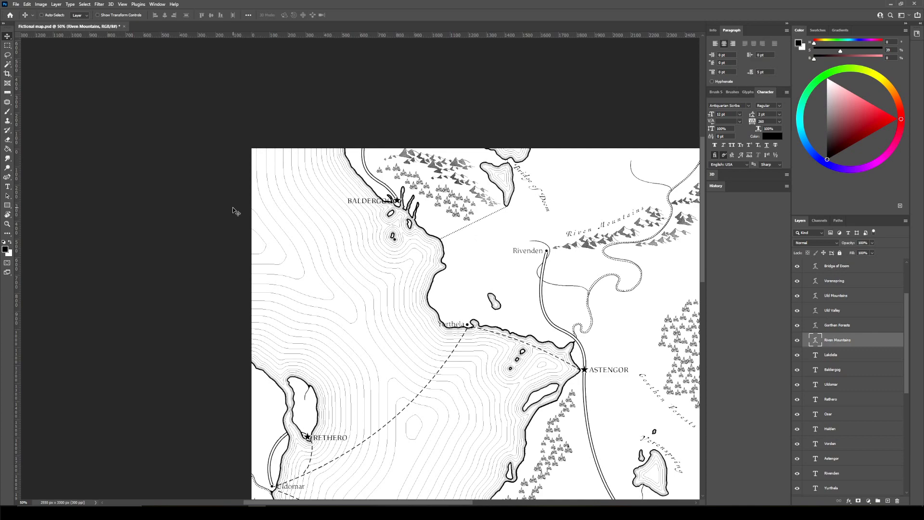
left_click_drag(430, 300, 415, 192)
left_click_drag(405, 280, 312, 341)
key("t")
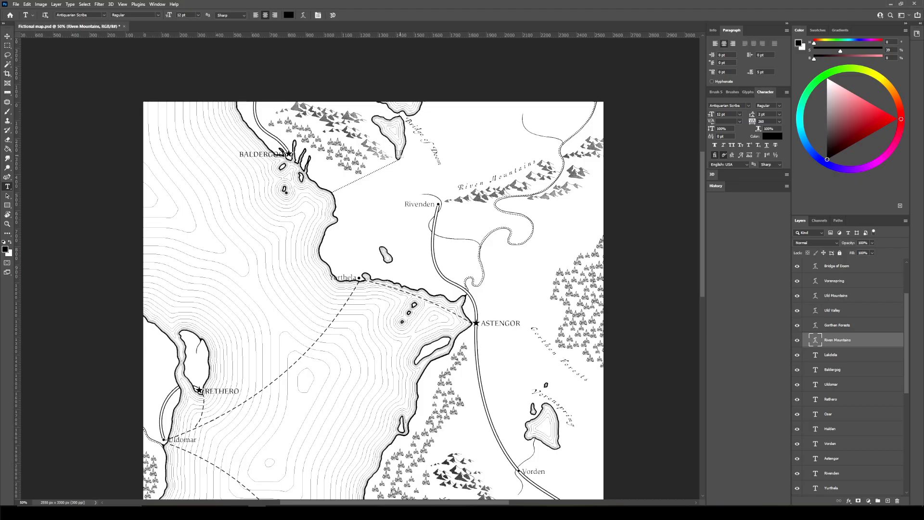
left_click(379, 138)
type("Daisen S")
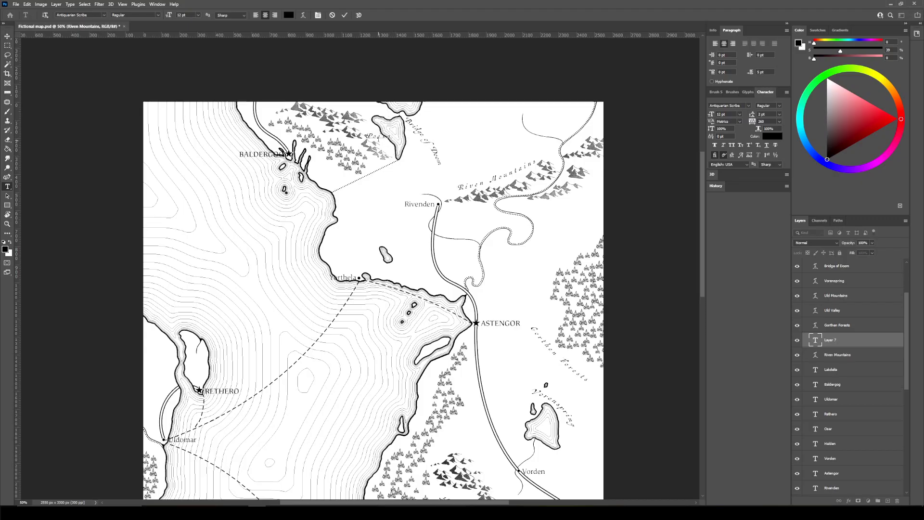
type("ea")
Tighten the letter tracking of the whole Poison Sea label to 100
double_click(402, 137)
key("ctrl+a")
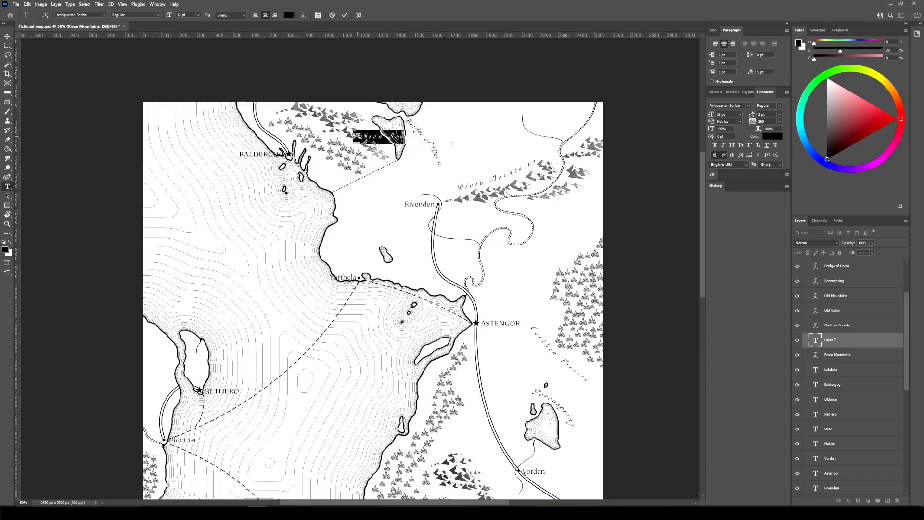
key("alt+Left")
key("alt+Left")
key("alt+Left")
key("alt+Left")
key("alt+Left")
key("alt+Left")
key("alt+Left")
key("alt+Left")
Warp the Poison Sea label with a horizontal Arc style and a bend of about -12%
left_click(303, 15)
left_click(250, 140)
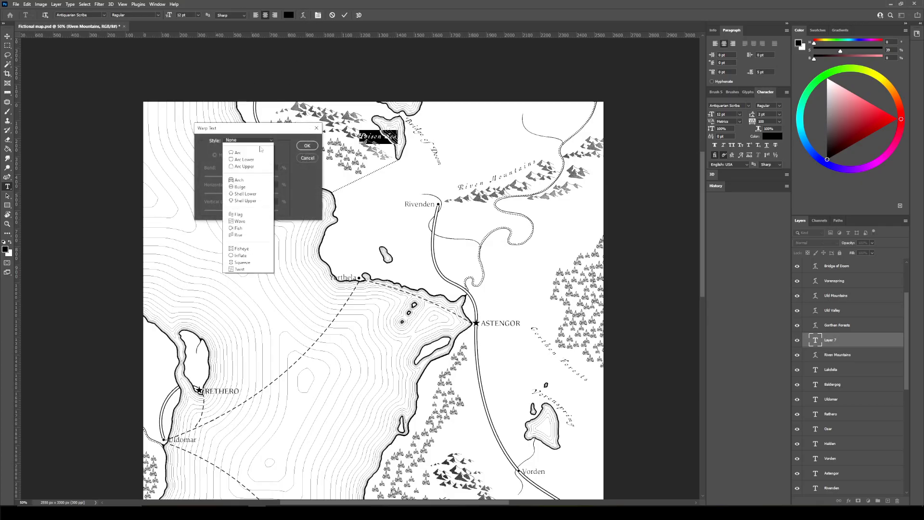
left_click(241, 150)
left_click_drag(260, 178, 240, 179)
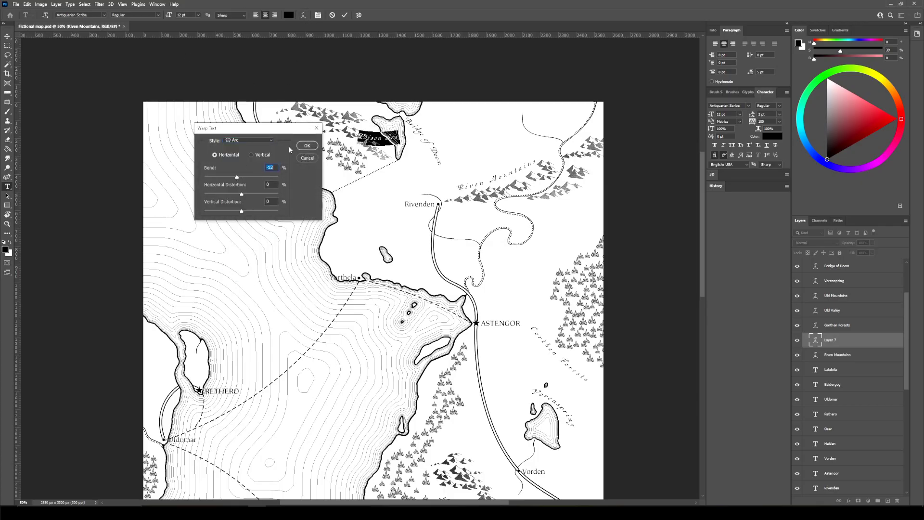
left_click(307, 145)
Rotate the Poison Sea label clockwise and position it along the western shore of the small water body east of Baldergog
left_click(7, 37)
key("ctrl+t")
left_click_drag(418, 109, 388, 152)
key("Return")
Add a 12 pt Antiquarian Scribe label reading "Sented Forests" between the coastal forest and the road north of Vorden
left_click_drag(489, 380, 471, 243)
left_click_drag(441, 338, 495, 452)
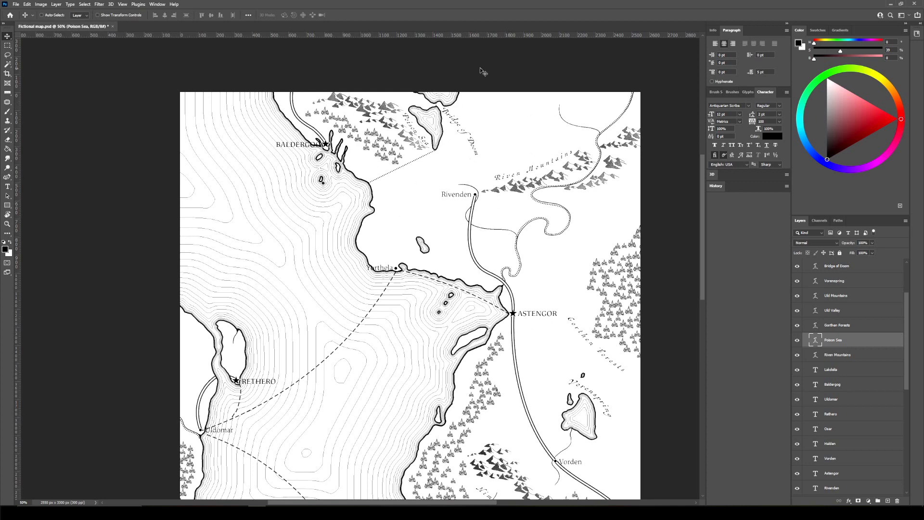
left_click_drag(489, 322, 450, 73)
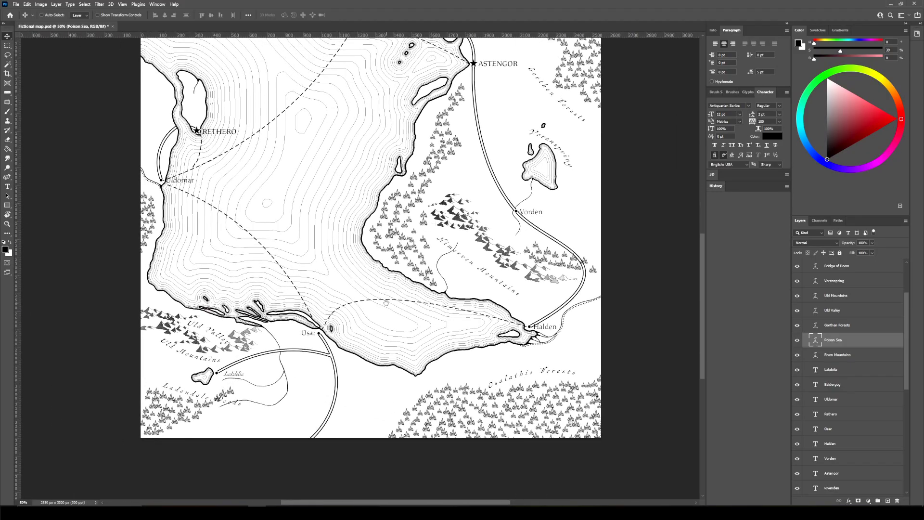
left_click_drag(384, 303, 442, 427)
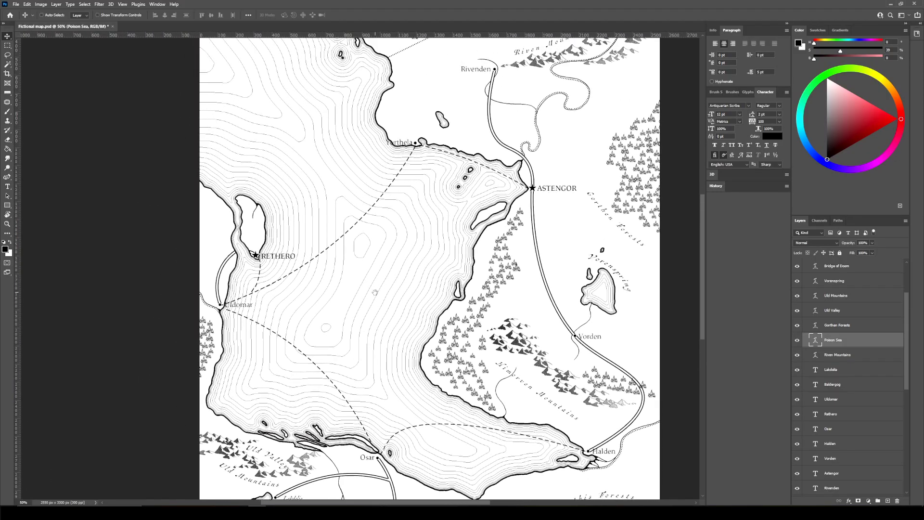
key("t")
left_click(521, 302)
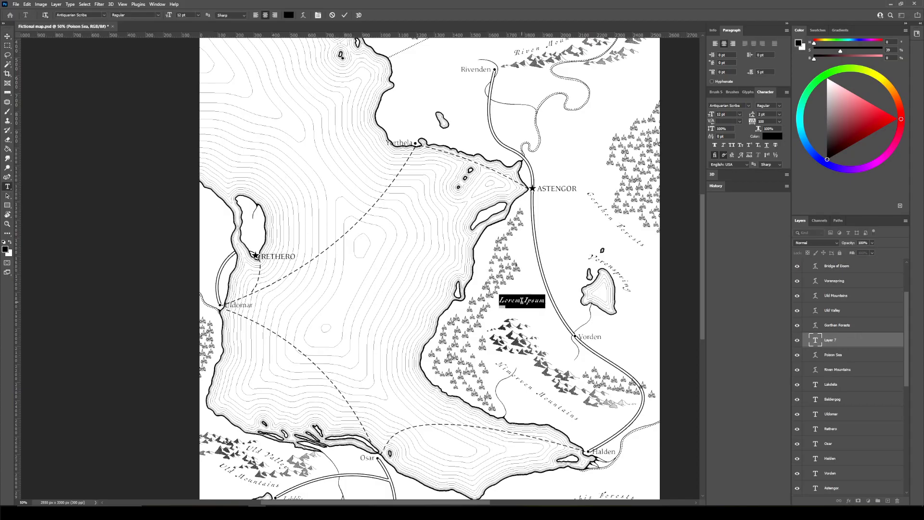
key("BackSpace")
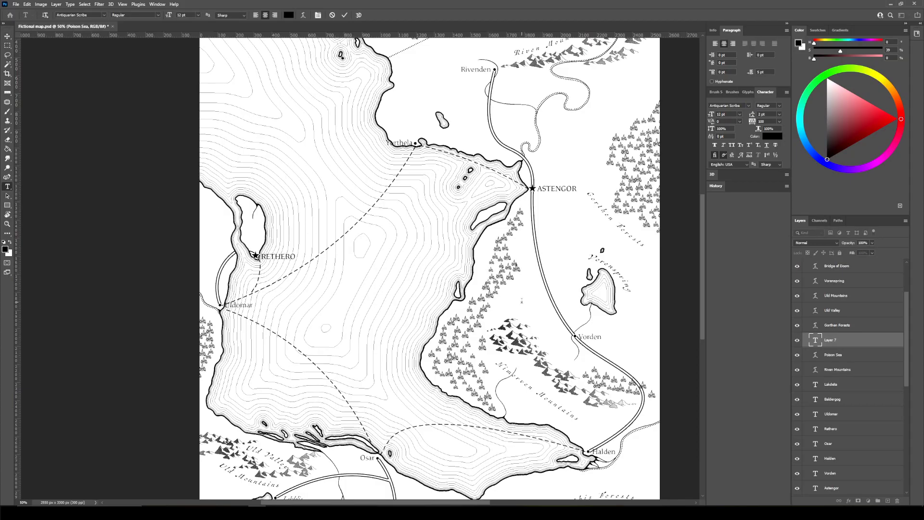
type("Septed Forests")
Warp the whole Sented Forests label with a horizontal Arc style and a slight downward bend
key("ctrl+a")
left_click(302, 15)
left_click(249, 140)
left_click(236, 153)
left_click_drag(251, 179, 239, 178)
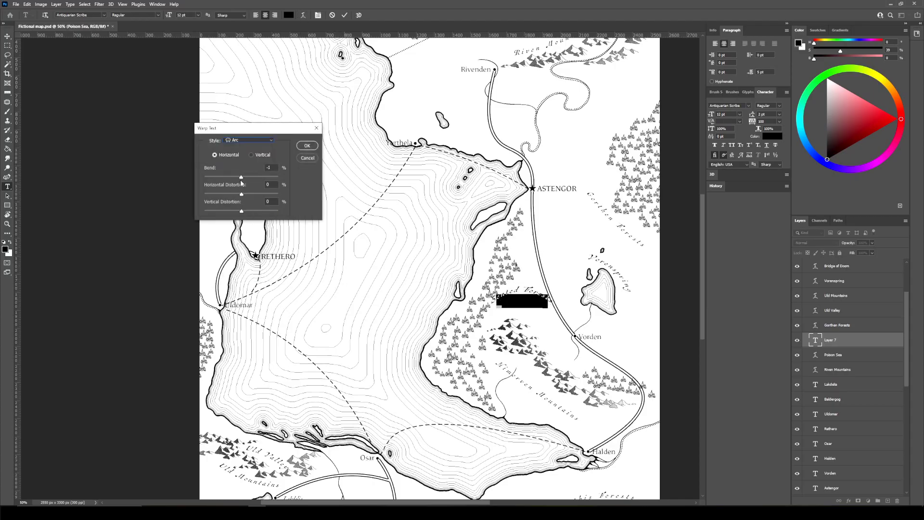
left_click(307, 146)
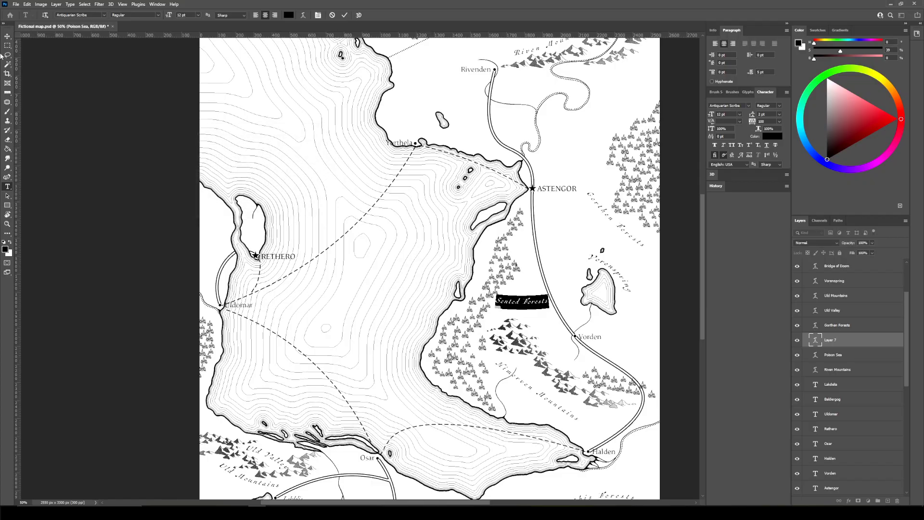
Rotate the Sented Forests label counter-clockwise and position it along the eastern edge of the coastal forest
left_click(7, 36)
key("ctrl+t")
left_click_drag(560, 279, 503, 296)
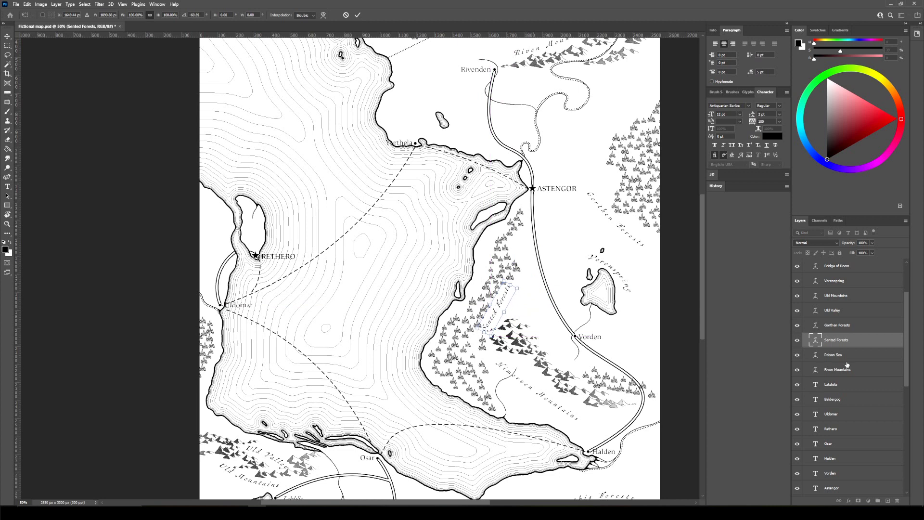
left_click(833, 355)
Save the fictional map document
key("r")
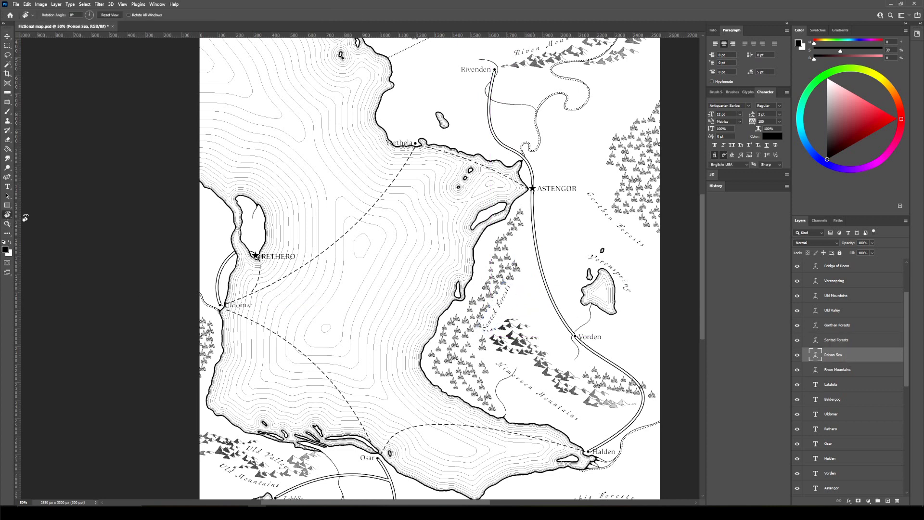
left_click(7, 225)
left_click(135, 230, "alt")
key("ctrl+s")
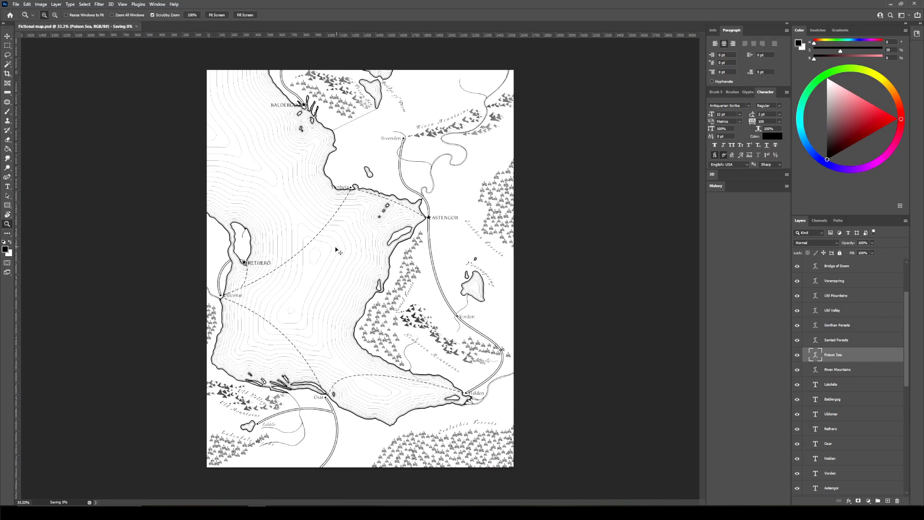
Try to change the font size of the label layers from Ladendale Woods through Rethero together, then undo it
left_click(7, 186)
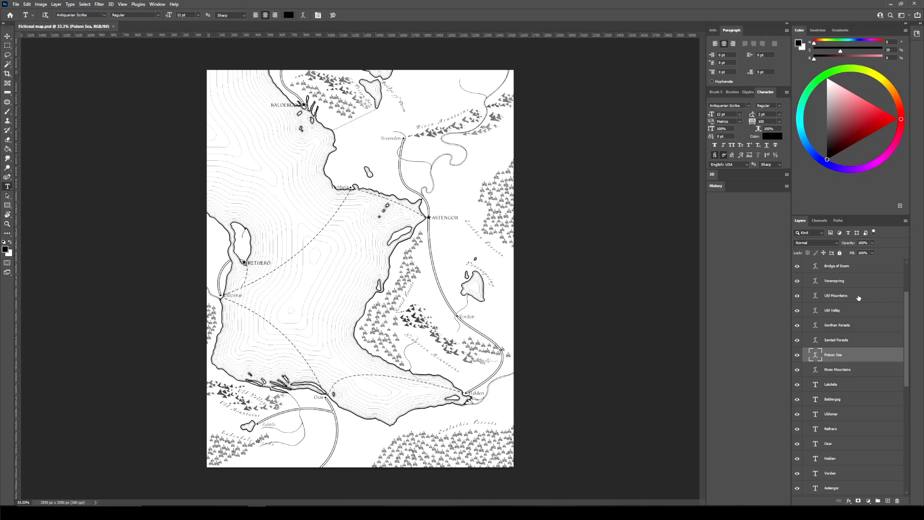
scroll(861, 313, "up", 3)
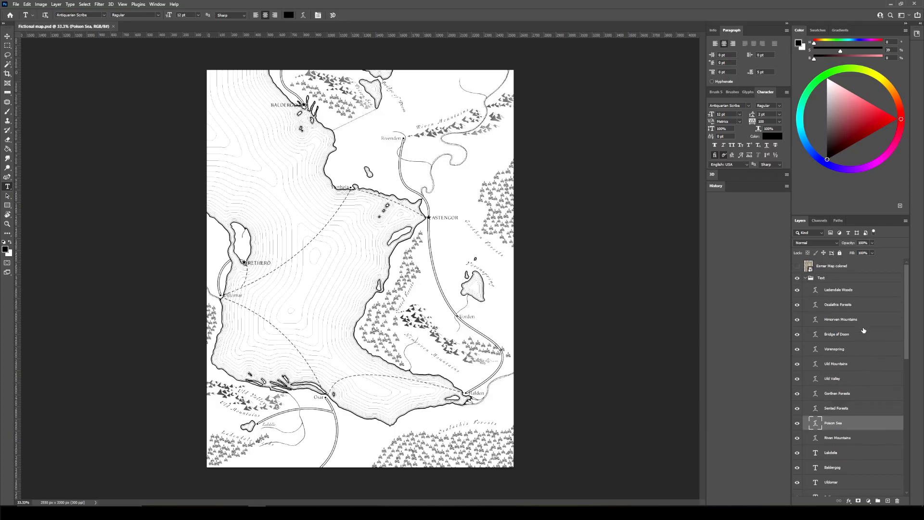
left_click(864, 296)
scroll(866, 332, "down", 5)
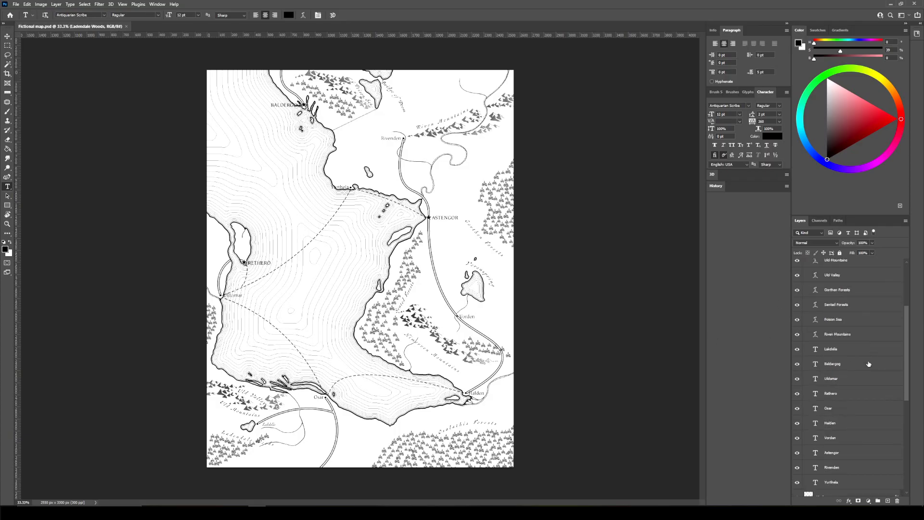
left_click(857, 393, "shift")
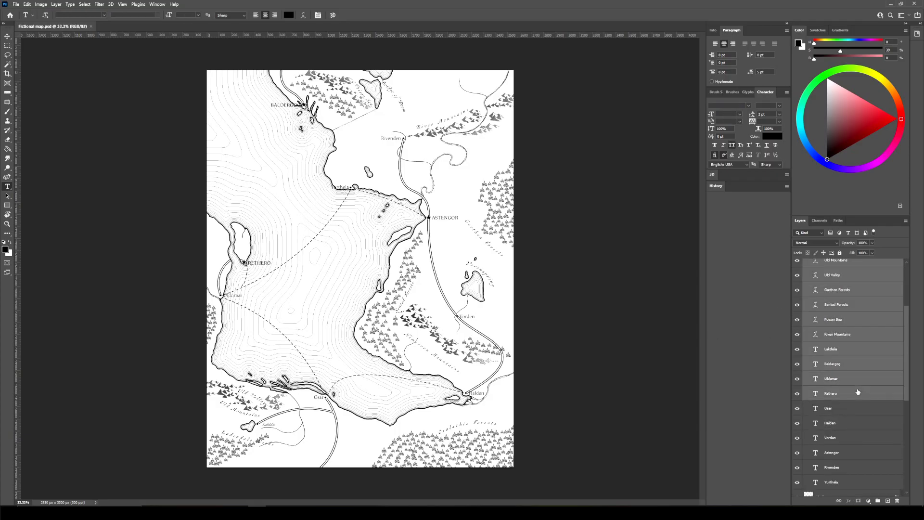
left_click(199, 15)
left_click(190, 38)
key("ctrl+z")
left_click(860, 308)
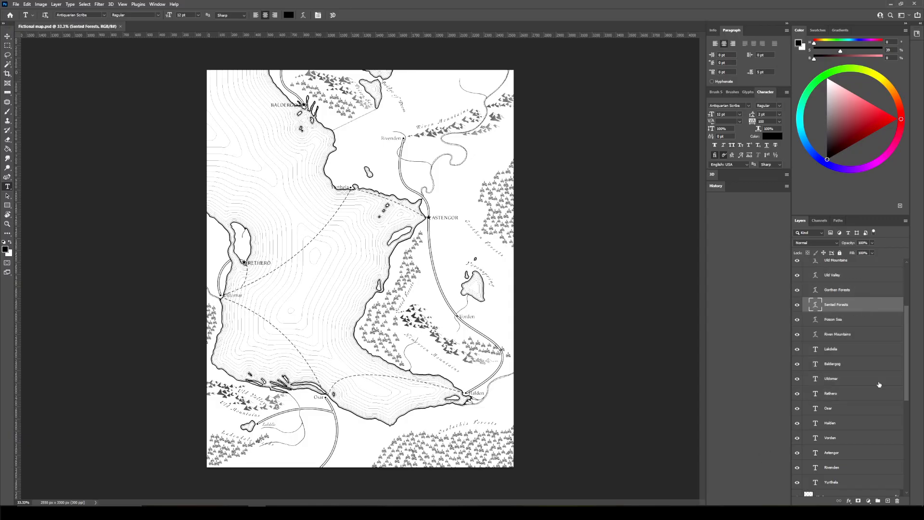
Add a 12 pt label reading "Washera River" south of the winding river, matching the Riven Mountains text style
scroll(878, 384, "up", 3)
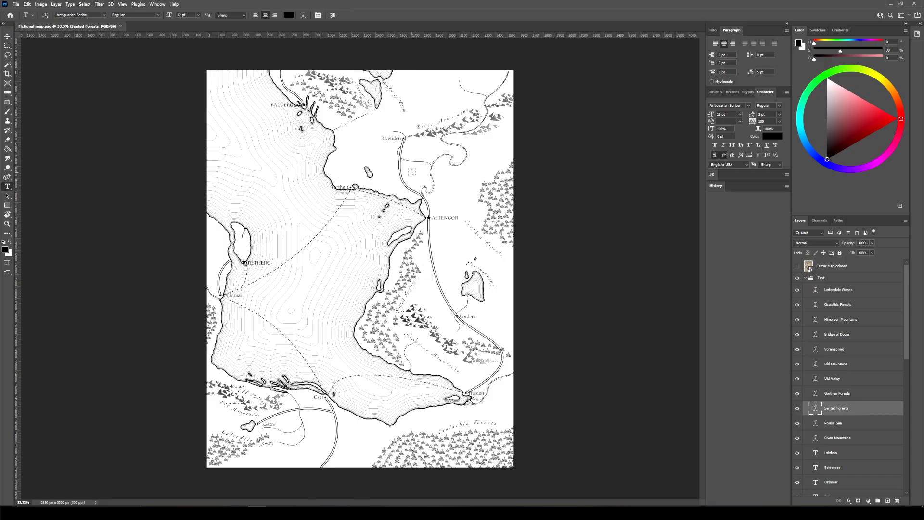
left_click(449, 120)
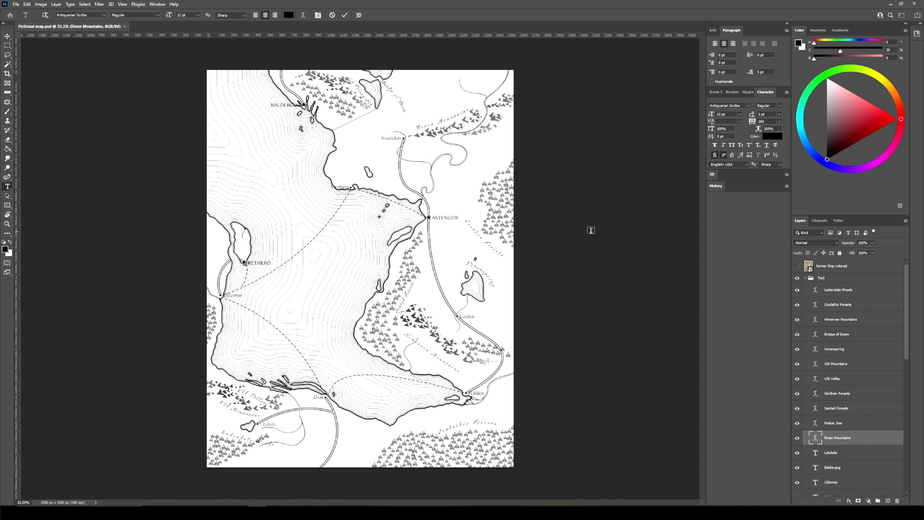
left_click(469, 173)
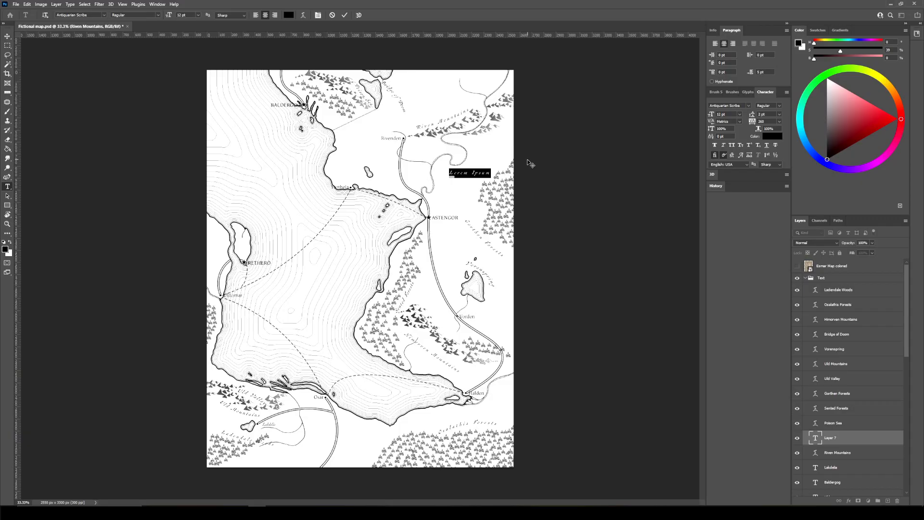
type("Wach")
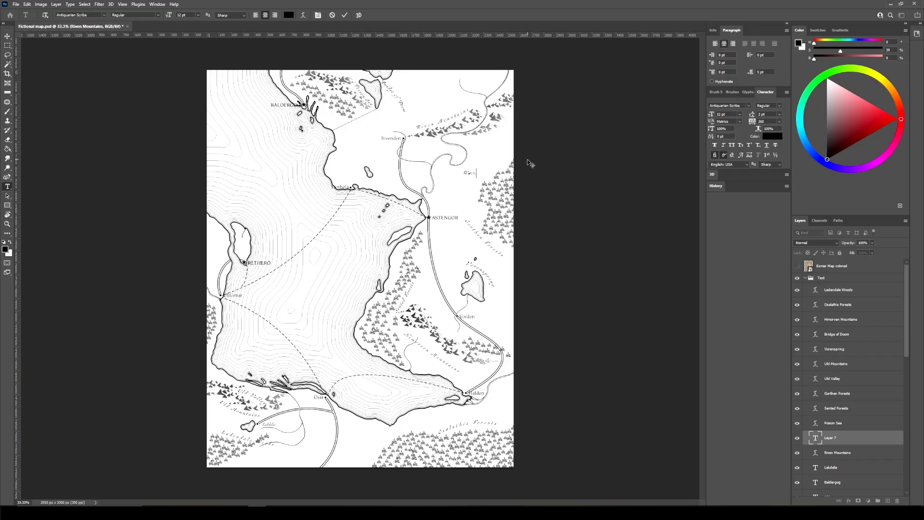
type("era River")
Warp the Washera River label with a horizontal Arc style and a bend of about -8%
left_click(302, 16)
left_click(272, 141)
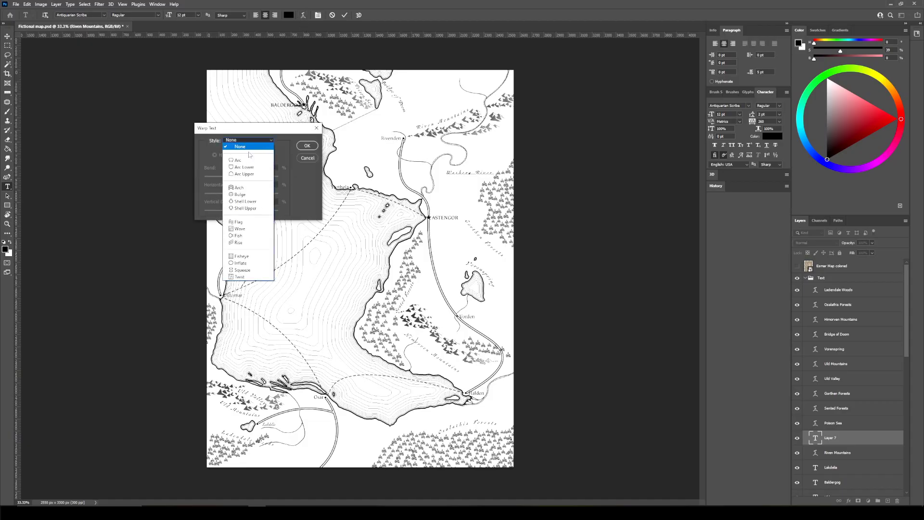
left_click(249, 159)
left_click_drag(260, 178, 239, 182)
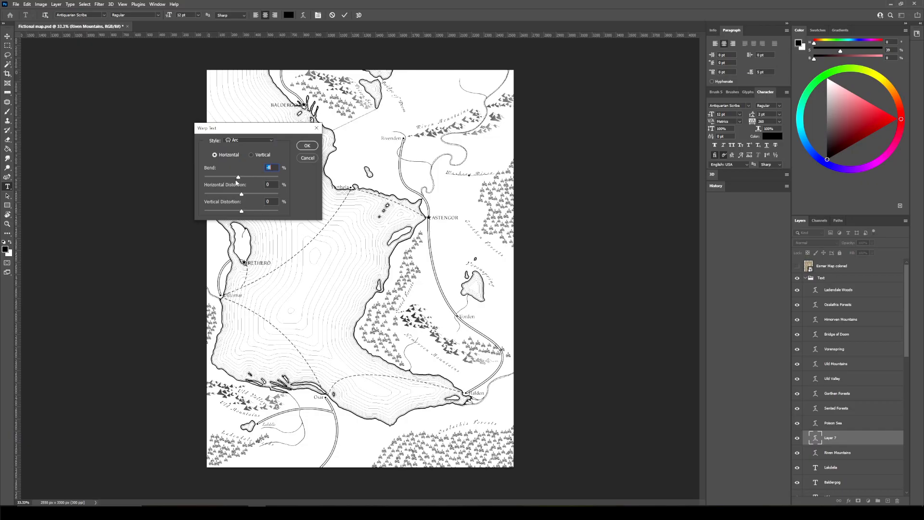
left_click(307, 146)
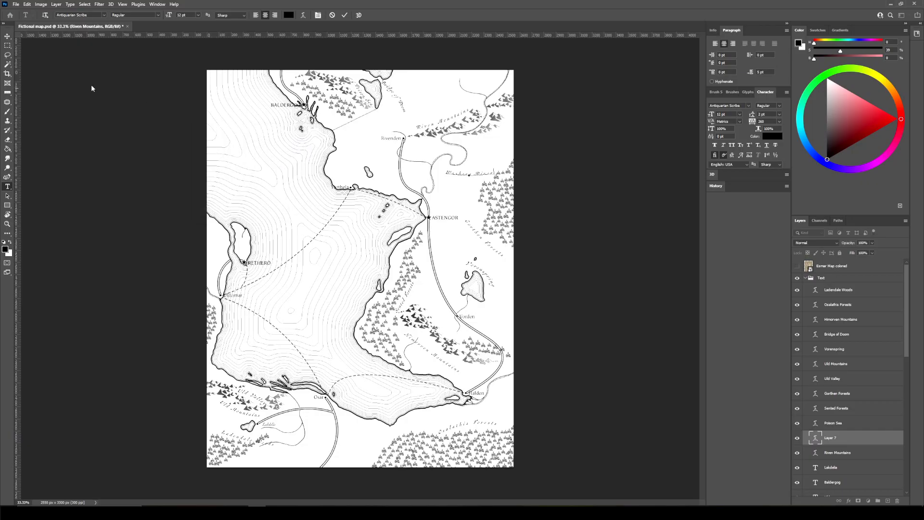
Rotate the Washera River label about -53° and position it alongside the winding river southeast of Rivenden
left_click(8, 37)
key("ctrl+t")
left_click_drag(500, 172, 477, 142)
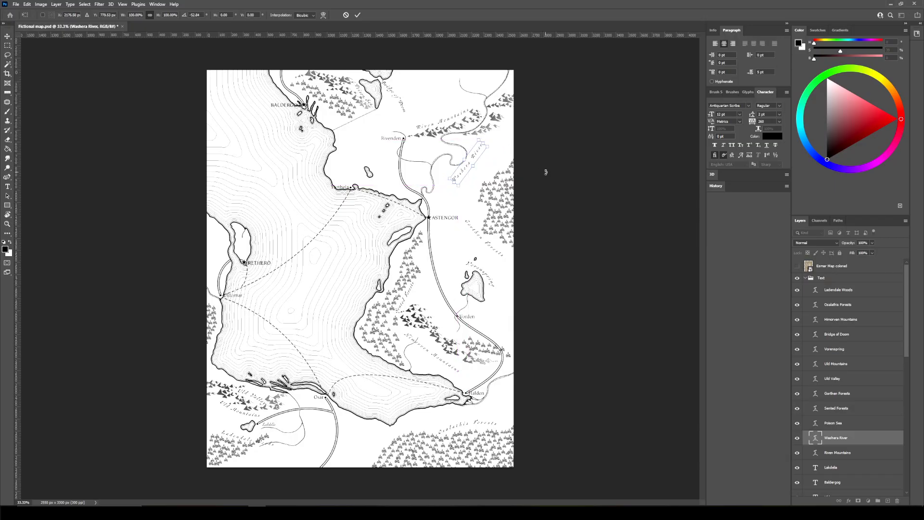
Add a label reading "Halden Delta" below the southern coast, matching the Ladendale Woods text style
left_click(871, 296)
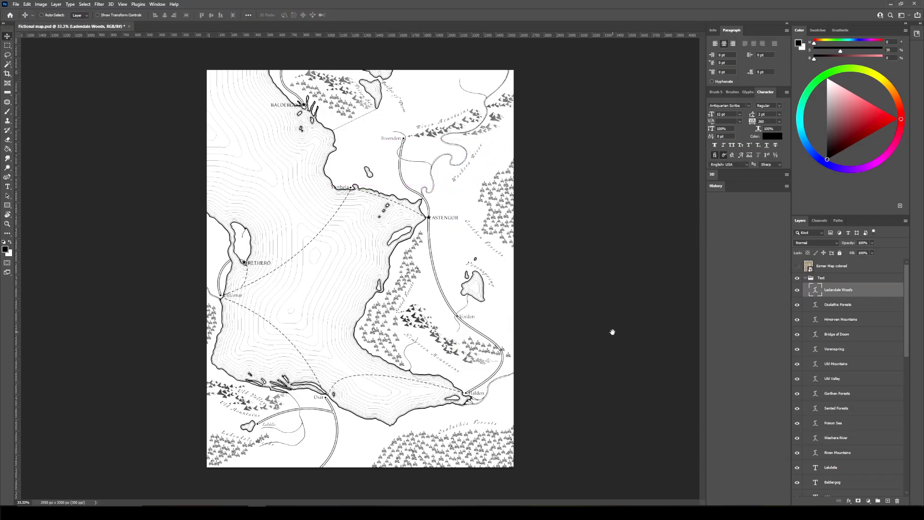
left_click(8, 187)
left_click(421, 414)
type("Seald")
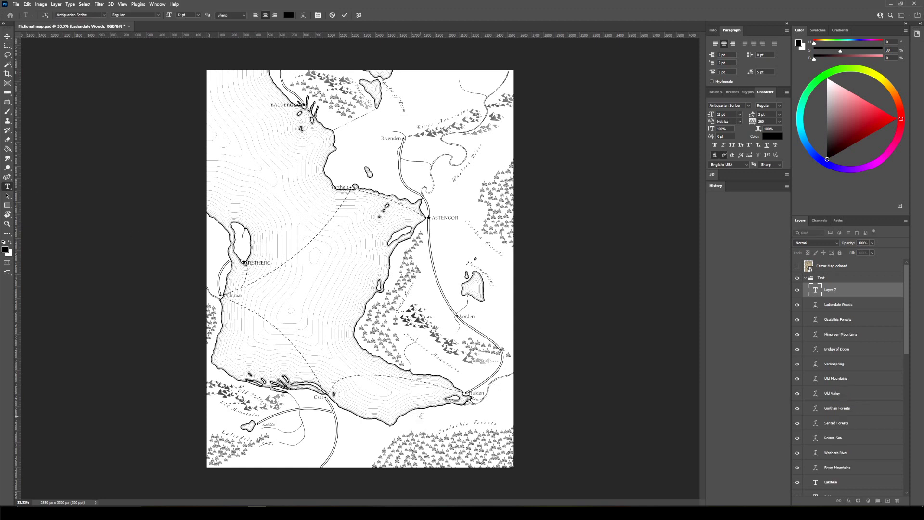
type("en Delta")
Warp the whole Halden Delta label with a horizontal Arc style and a bend of about -14%
left_click_drag(399, 416, 540, 423)
left_click(303, 15)
left_click(250, 140)
left_click(243, 147)
left_click_drag(260, 177, 236, 179)
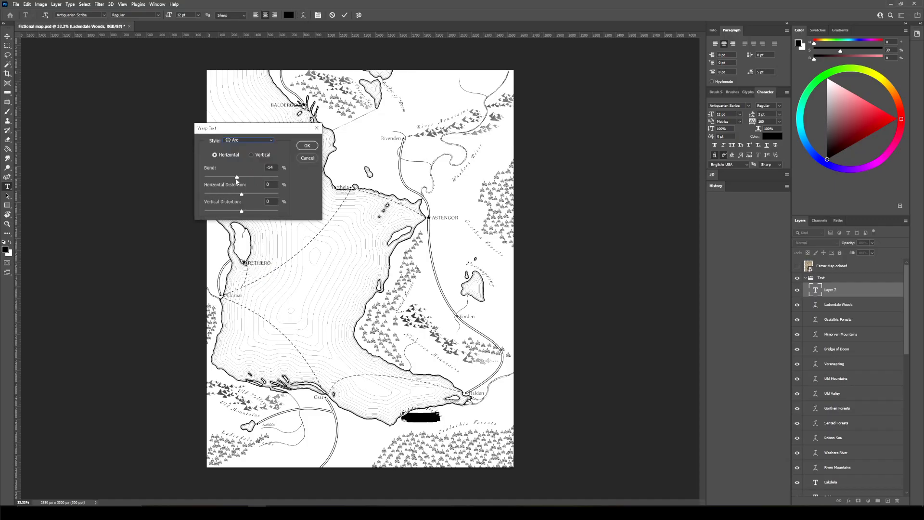
left_click(307, 146)
Rotate the Halden Delta label counter-clockwise, position it along the coast just below Halden, and save the map
left_click(7, 39)
left_click_drag(421, 416, 496, 392)
left_click(855, 395)
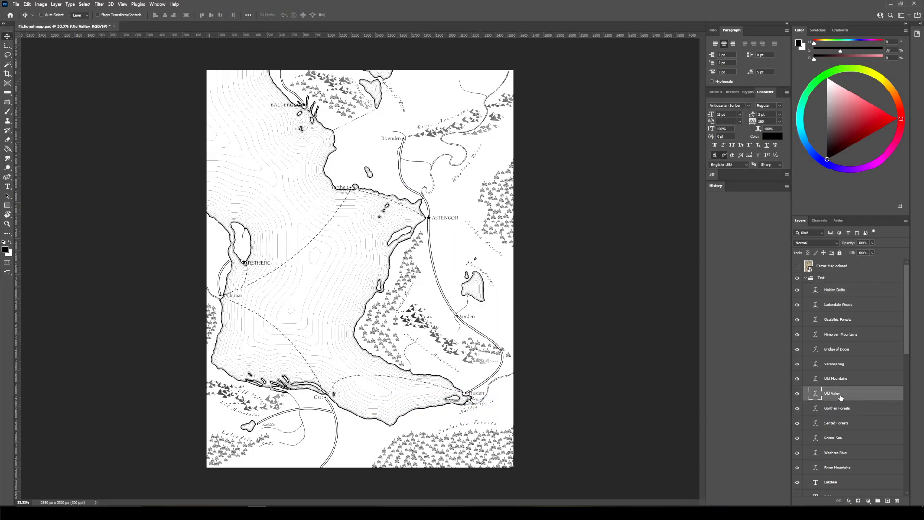
left_click_drag(490, 405, 496, 408)
key("ctrl")
key("ctrl+s")
Start a new text label on the land north of Yurthela, set in Trajan Pro 3 Light at 16 pt
left_click(849, 289)
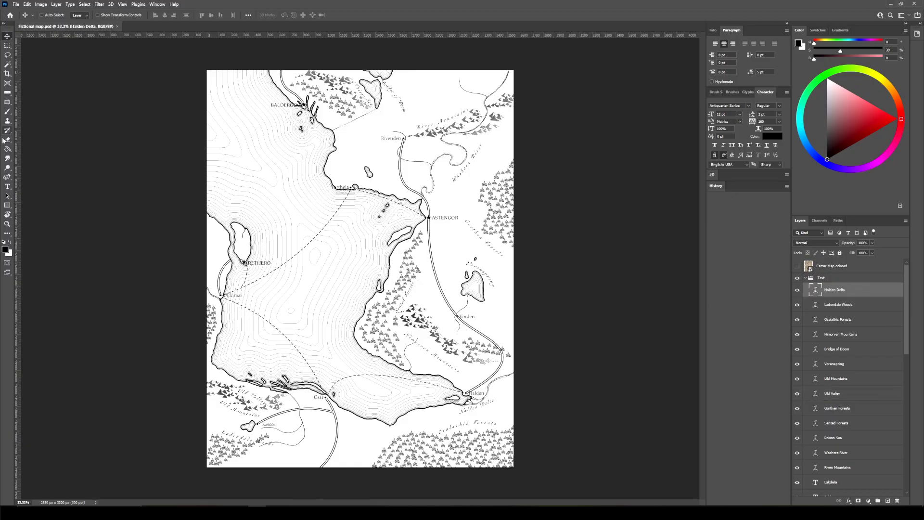
left_click(7, 187)
left_click(330, 160)
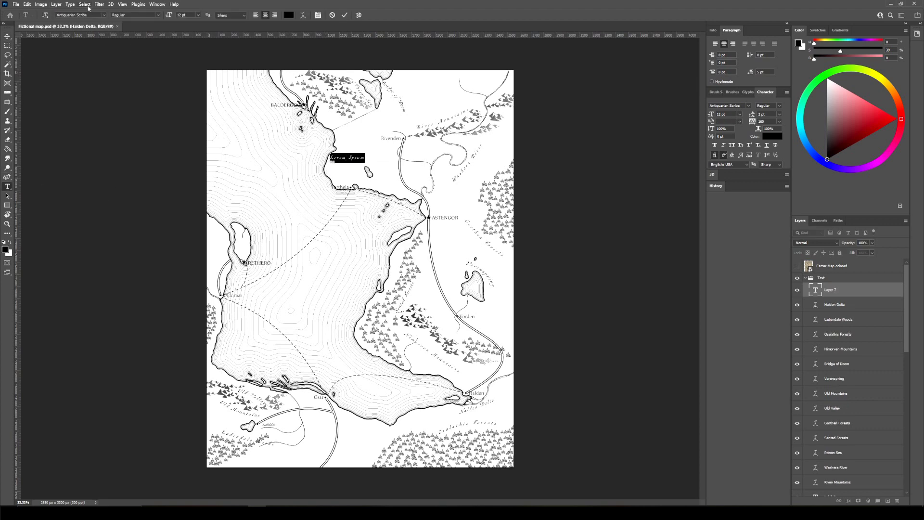
left_click(104, 15)
left_click(86, 51)
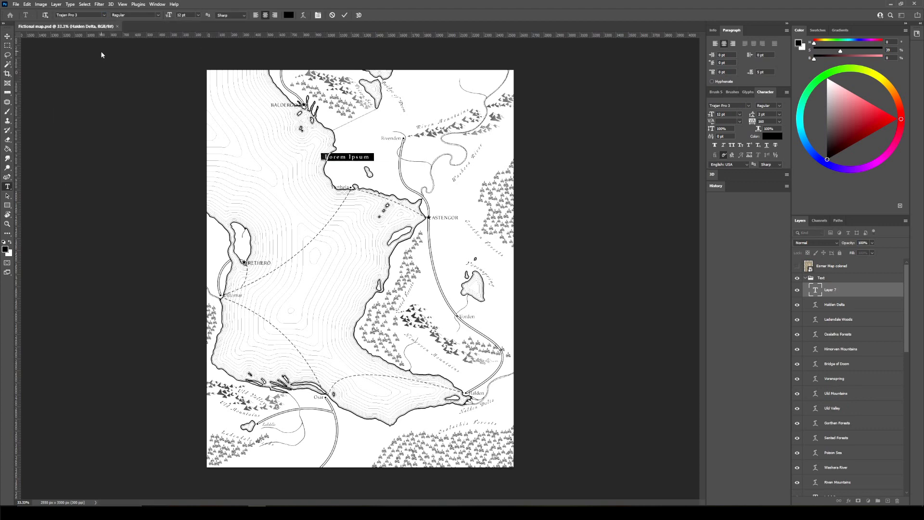
left_click(158, 17)
left_click(151, 27)
left_click(198, 15)
left_click(192, 69)
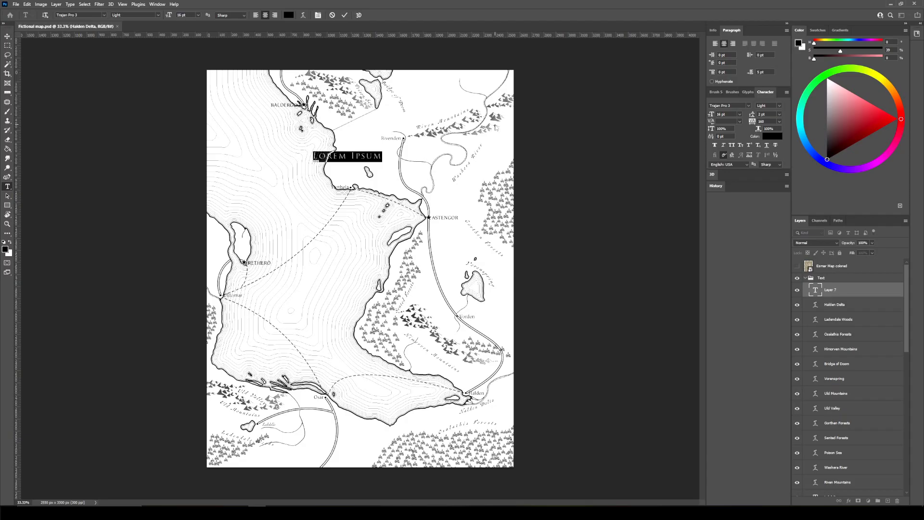
Enter "YURTH" as the region label and position it above the small lake southwest of Rivenden
type("Y")
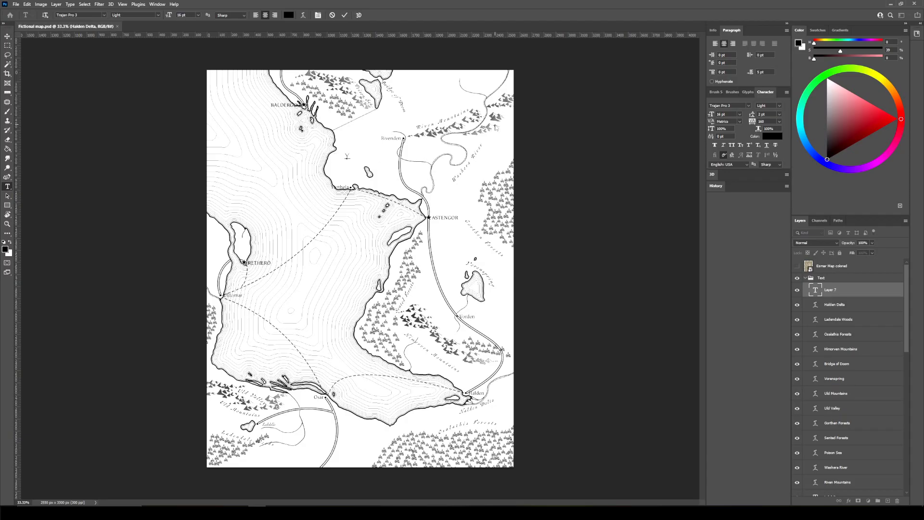
type("URTH")
left_click(7, 36)
left_click_drag(348, 159, 367, 158)
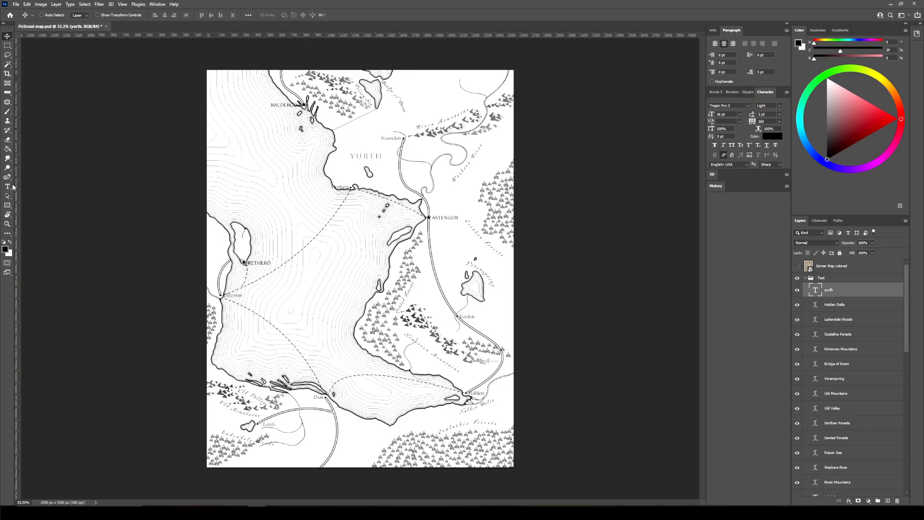
Widen the letter tracking of the whole YURTH label to 760
key("t")
double_click(381, 155)
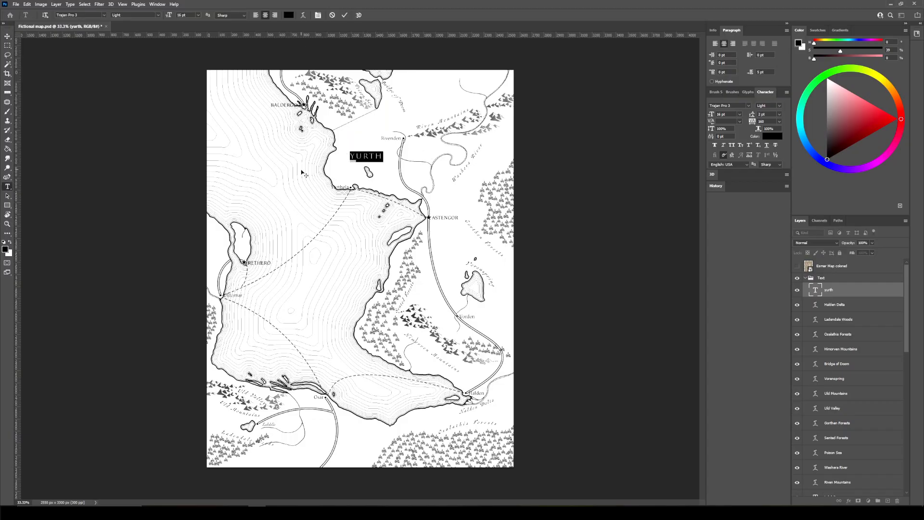
key("alt+Right")
key("alt+Right")
key("alt+Right")
key("alt+Right")
key("alt+Right")
key("alt+Right")
key("alt+Right")
key("alt+Right")
key("alt+Right")
key("alt+Right")
key("alt+Right")
key("alt+Right")
key("alt+Right")
key("alt+Right")
key("alt+Right")
key("alt+Right")
key("alt+Right")
key("alt+Right")
key("alt+Right")
key("alt+Right")
Warp the YURTH label with a horizontal Arc style and a slight upward bend, and recentre it above the small lake
left_click(304, 15)
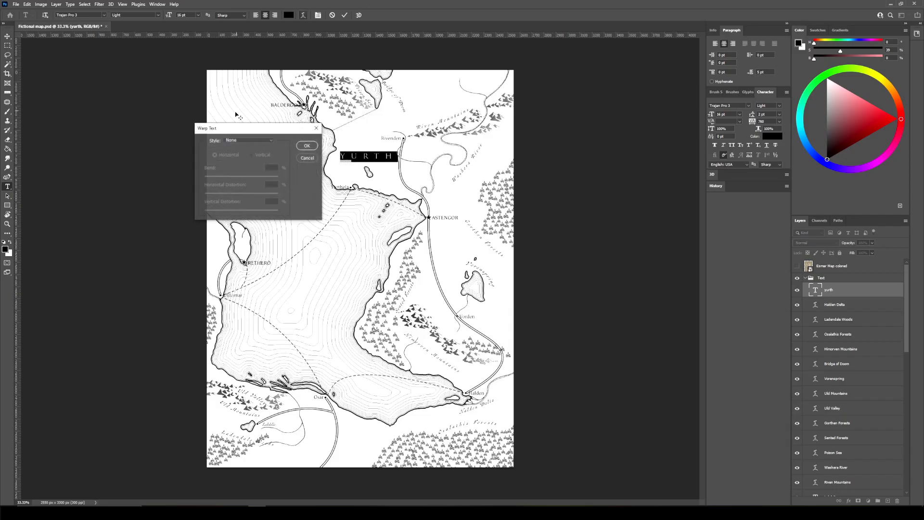
left_click(241, 140)
left_click(238, 148)
left_click_drag(258, 178, 248, 178)
key("Return")
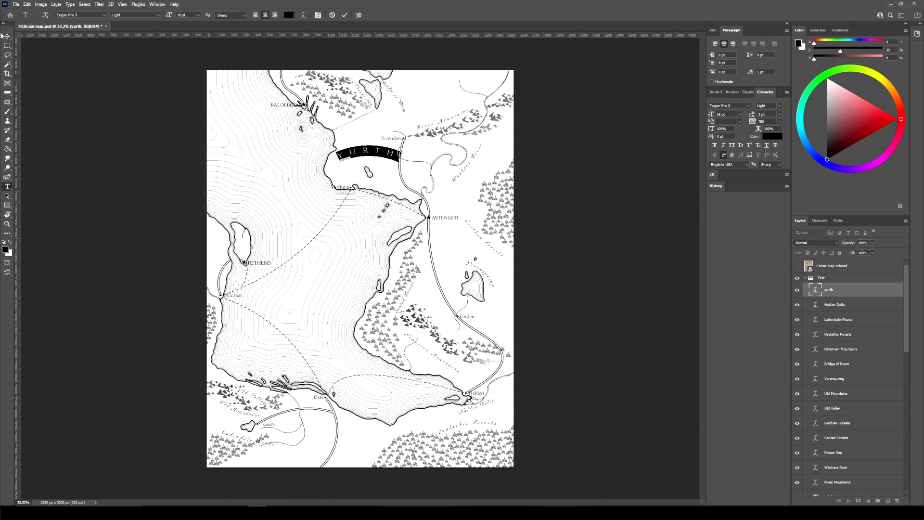
left_click(5, 35)
left_click_drag(368, 149, 367, 152)
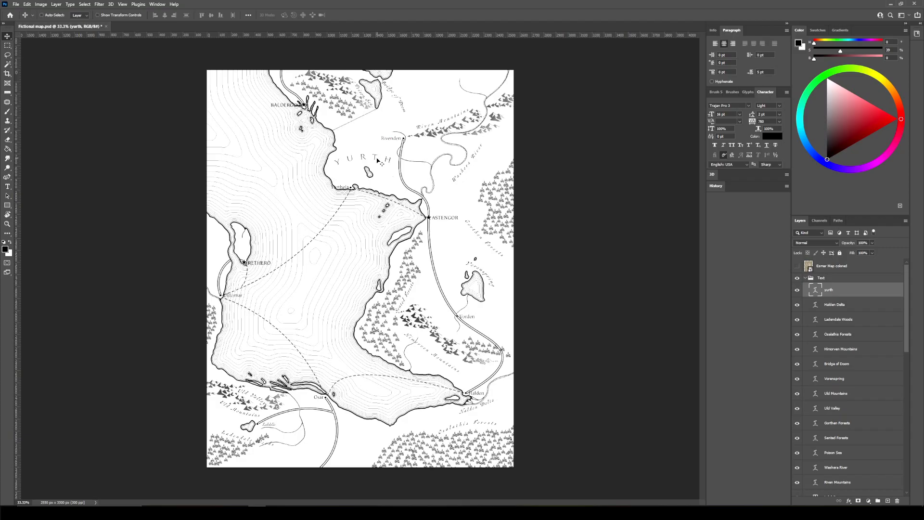
Add a 16 pt Trajan Pro 3 Light region label reading "OSAL" just below the southern coast
left_click(7, 186)
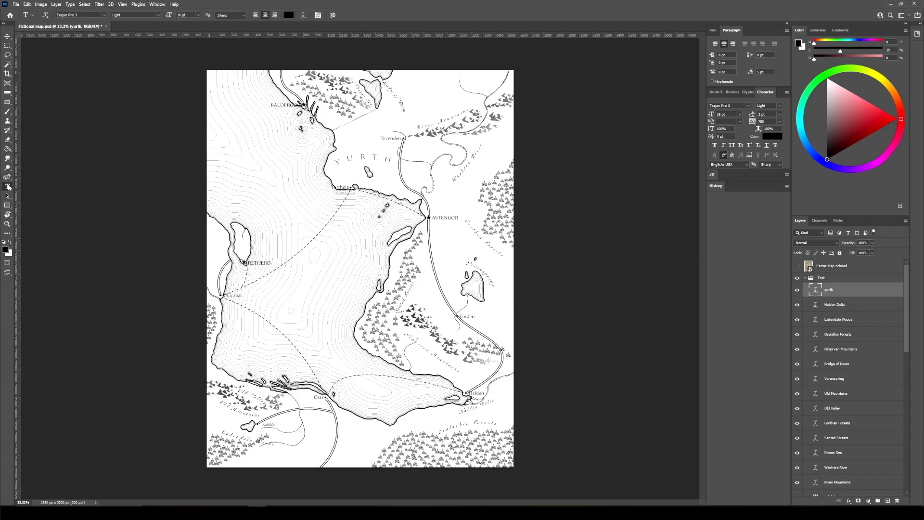
left_click(384, 433)
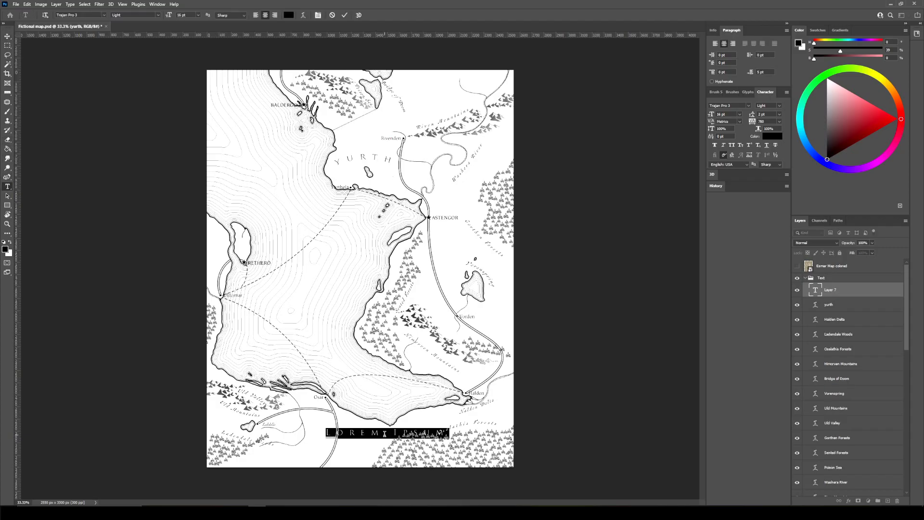
key("BackSpace")
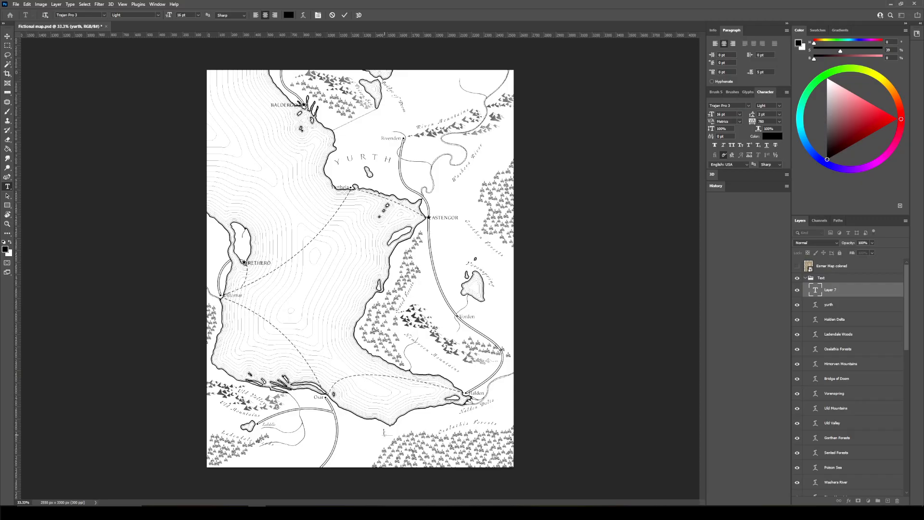
key("BackSpace")
type("OSAL")
Widen the letter tracking of the whole OSAL label to 2120
left_click_drag(413, 433, 330, 437)
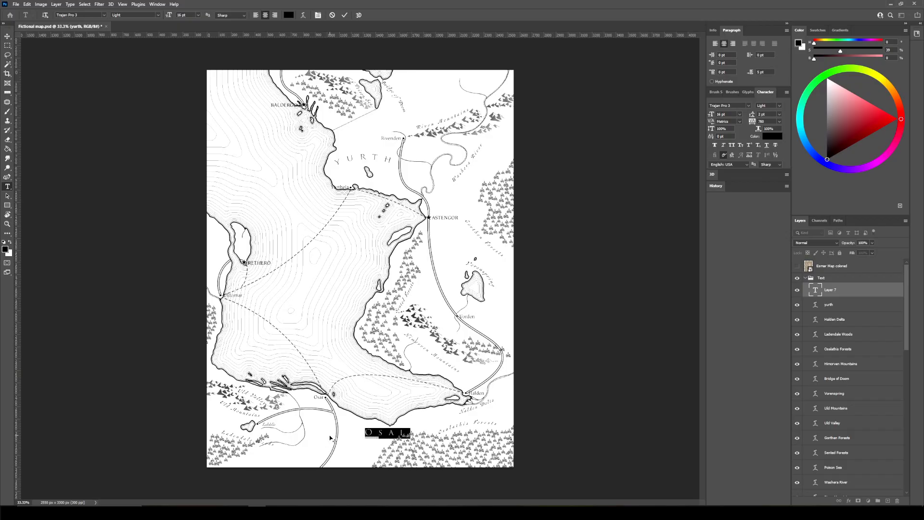
key("alt+Right")
key("alt+Right")
key("alt+Right")
key("alt+Right")
key("alt+Right")
key("alt+Right")
key("alt+Right")
key("alt+Right")
key("alt+Right")
key("alt+Right")
key("alt+Right")
key("alt+Right")
key("alt+Right")
key("alt+Right")
key("alt+Right")
key("alt+Right")
key("alt+Right")
key("alt+Right")
key("alt+Right")
key("alt+Right")
key("alt+Right")
key("alt+Right")
key("alt+Right")
key("alt+Right")
key("alt+Right")
key("alt+Right")
key("alt+Right")
key("alt+Right")
key("alt+Right")
key("alt+Right")
key("alt+Right")
key("alt+Right")
key("alt+Right")
key("alt+Right")
key("alt+Right")
key("alt+Right")
key("alt+Right")
key("alt+Right")
key("alt+Right")
key("alt+Right")
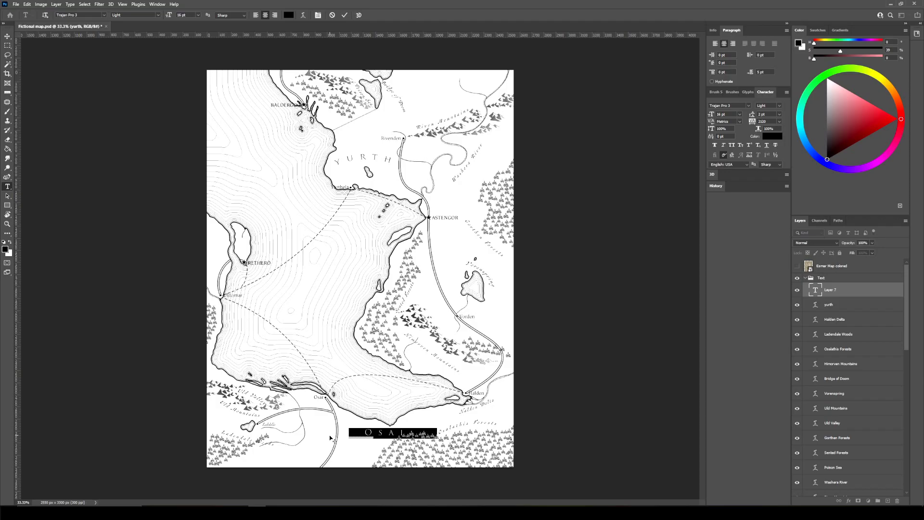
Widen the OSAL label's letter tracking to 2580 and warp it with a horizontal Arc style and a slight upward bend
key("alt+Right")
key("alt+Right")
left_click(303, 15)
left_click(249, 140)
left_click(249, 153)
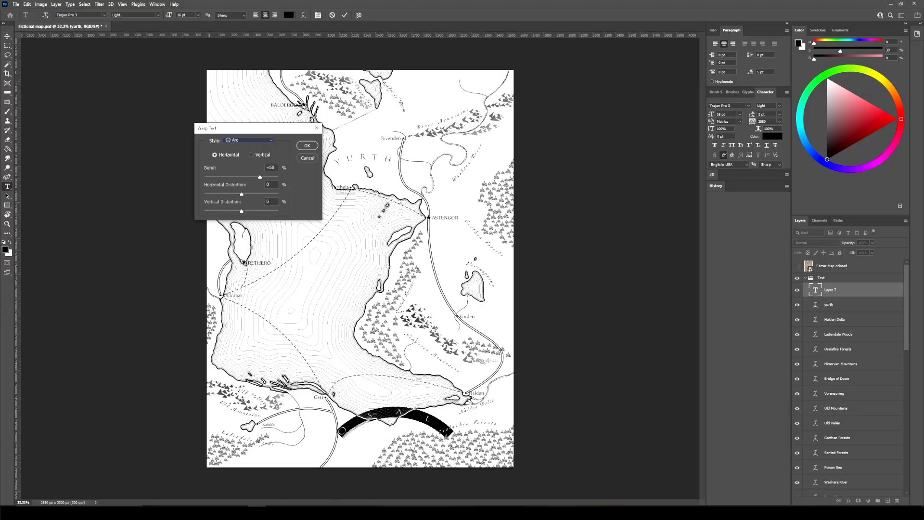
left_click_drag(259, 178, 250, 178)
left_click(307, 146)
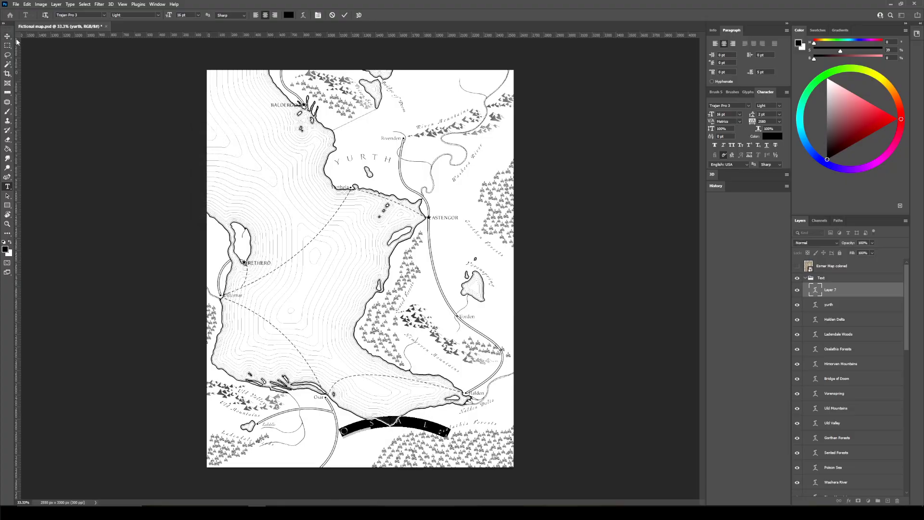
Rotate the OSAL label about 26 degrees counterclockwise and place it along the southern coast, northwest of the Osalethic Forests
key("ctrl+Return")
key("v")
key("ctrl+t")
left_click_drag(469, 384, 441, 363)
left_click_drag(415, 420, 458, 418)
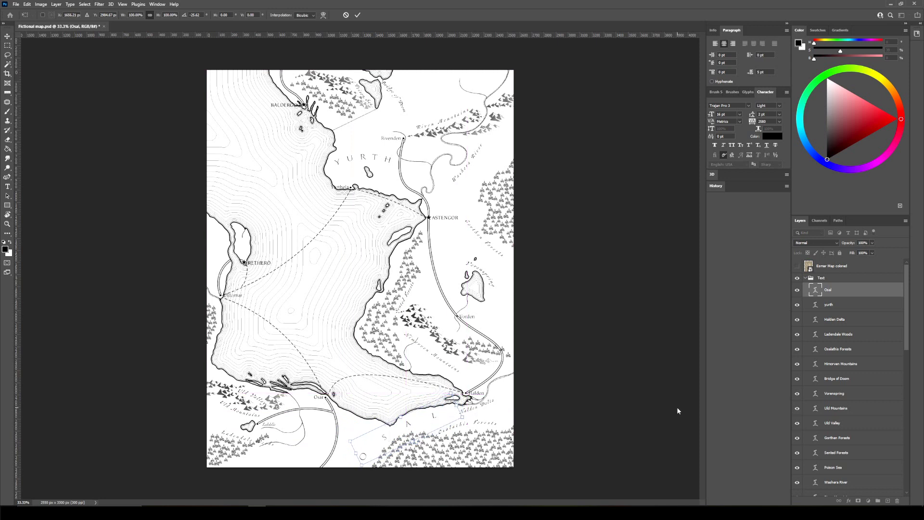
key("Return")
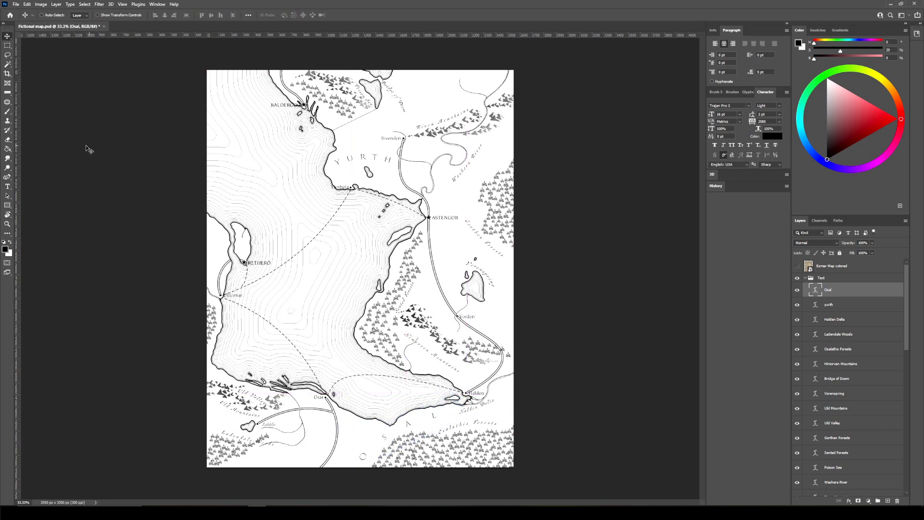
Add a 16 pt Trajan Pro 3 Light region label reading "SANERA" just south of Astengor
left_click(7, 188)
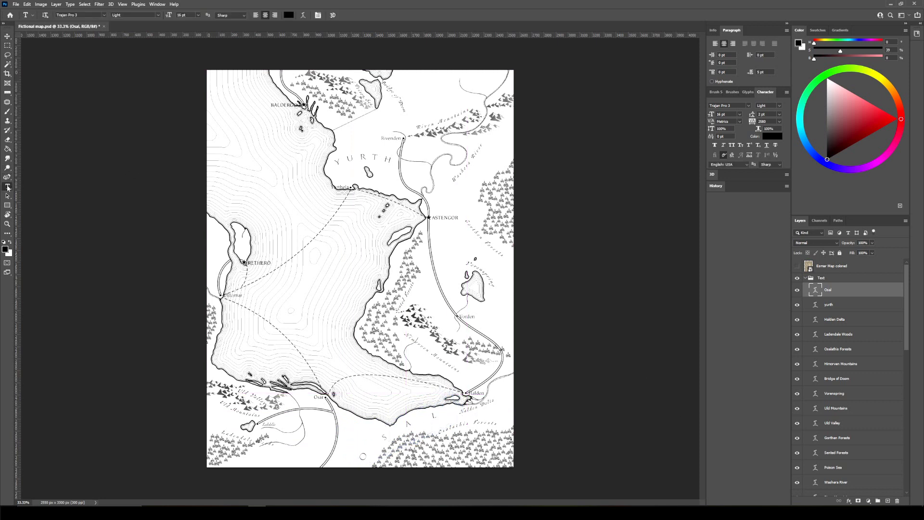
left_click(448, 242)
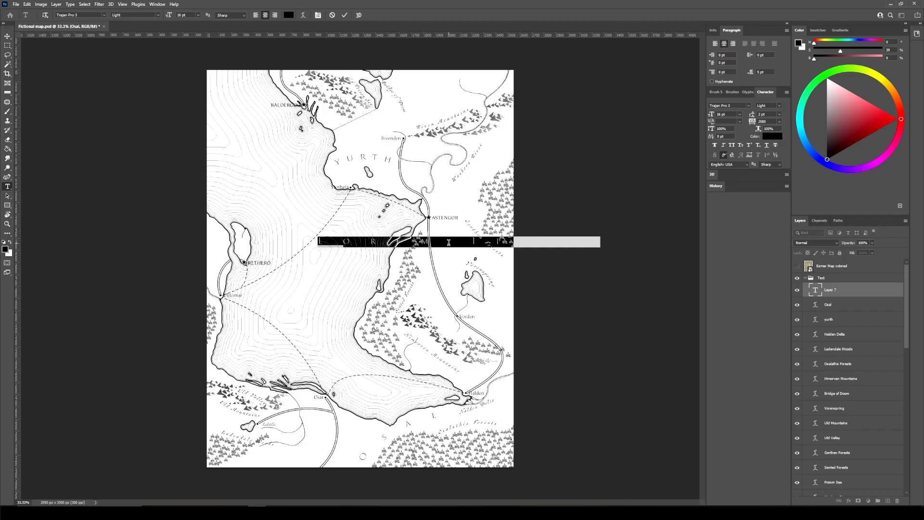
type("LIN")
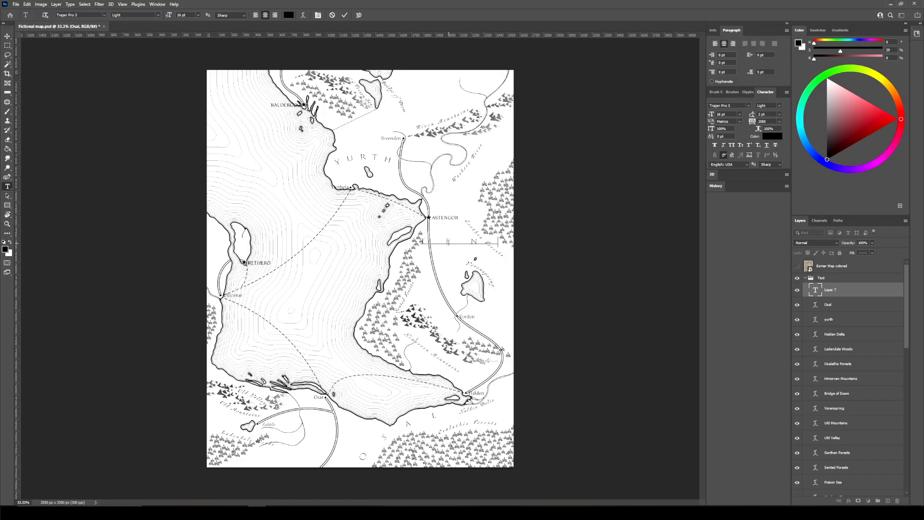
type("S")
key("BackSpace")
key("BackSpace")
key("BackSpace")
key("BackSpace")
key("BackSpace")
type("SANITE")
left_click_drag(459, 242, 607, 256)
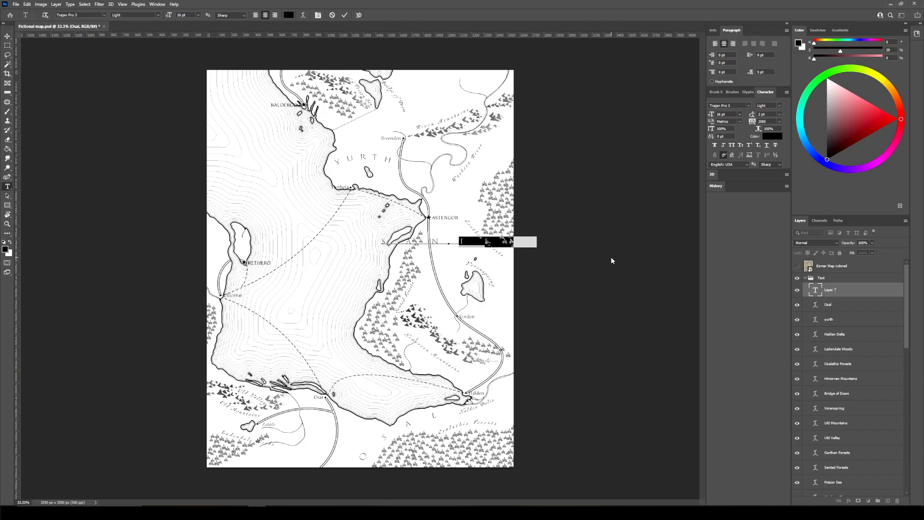
type("ER")
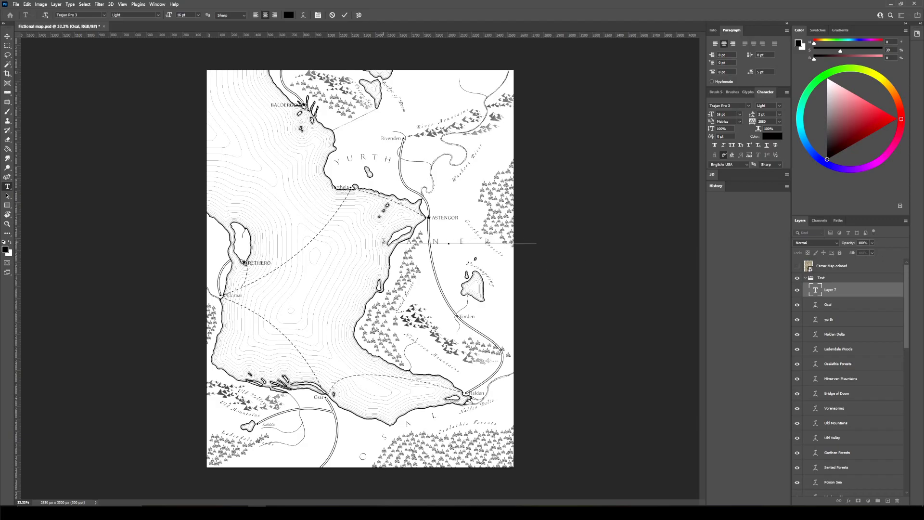
Warp the whole SANERA label with a horizontal Arc style and a bend of +20
key("ctrl+a")
left_click(303, 15)
left_click(249, 140)
left_click(241, 152)
left_click_drag(260, 178, 251, 178)
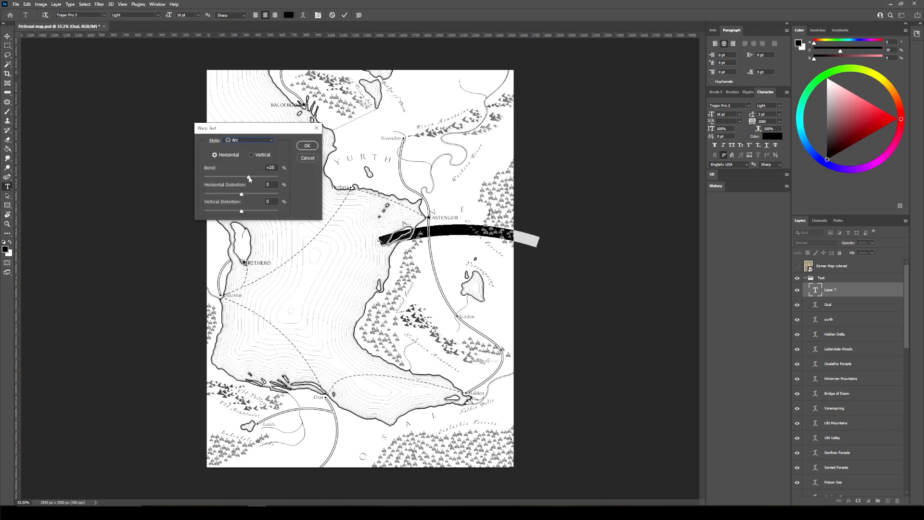
left_click(306, 146)
Rotate the SANERA label clockwise so it descends southeast from Astengor
left_click(7, 36)
key("ctrl+t")
left_click_drag(571, 169, 532, 321)
Tighten the letter tracking of the whole SANERA label and shift the label northeast, past the main road
left_click(7, 186)
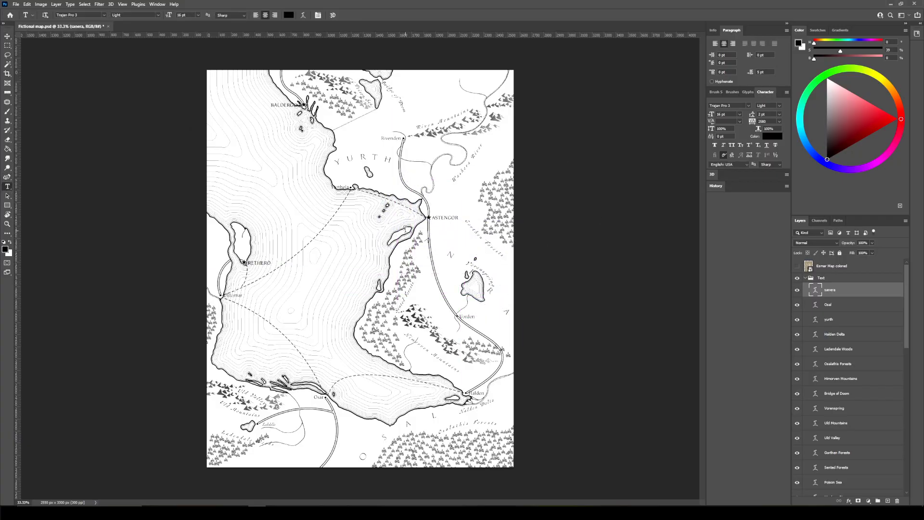
key("Return")
key("alt+Left")
key("alt+Left")
key("alt+Left")
key("alt+Left")
key("alt+Left")
key("alt+Left")
key("alt+Left")
key("alt+Left")
key("alt+Left")
key("alt+Left")
key("alt+Left")
key("alt+Left")
key("alt+Left")
key("alt+Left")
key("alt+Left")
key("alt+Left")
key("alt+Left")
key("alt+Left")
key("alt+Left")
key("alt+Left")
key("alt+Left")
key("alt+Left")
key("alt+Left")
key("alt+Left")
key("alt+Left")
key("alt+Left")
key("alt+Left")
key("alt+Left")
key("alt+Left")
key("alt+Left")
key("alt+Left")
key("alt+Left")
key("alt+Left")
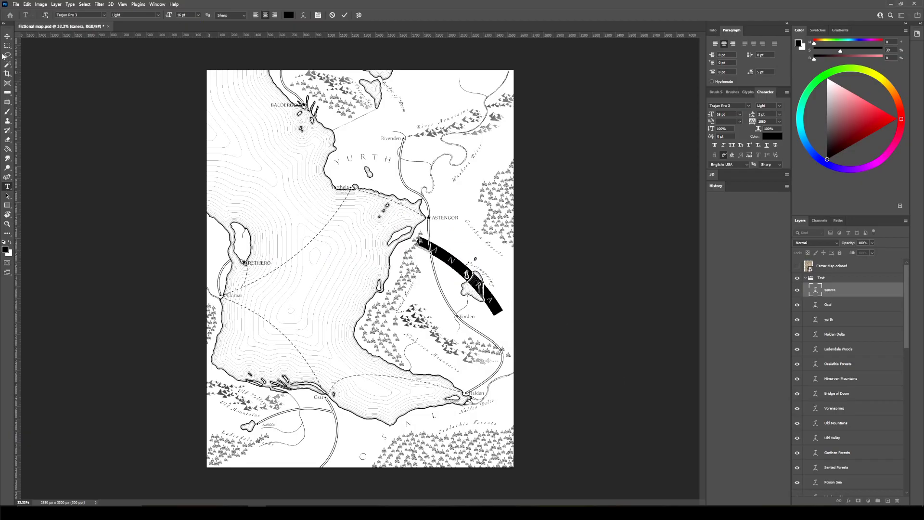
left_click(8, 36)
left_click_drag(469, 253, 487, 241)
Tighten the SANERA label's letter tracking further to 1060 and place it between Astengor and the eastern lake
key("t")
key("Return")
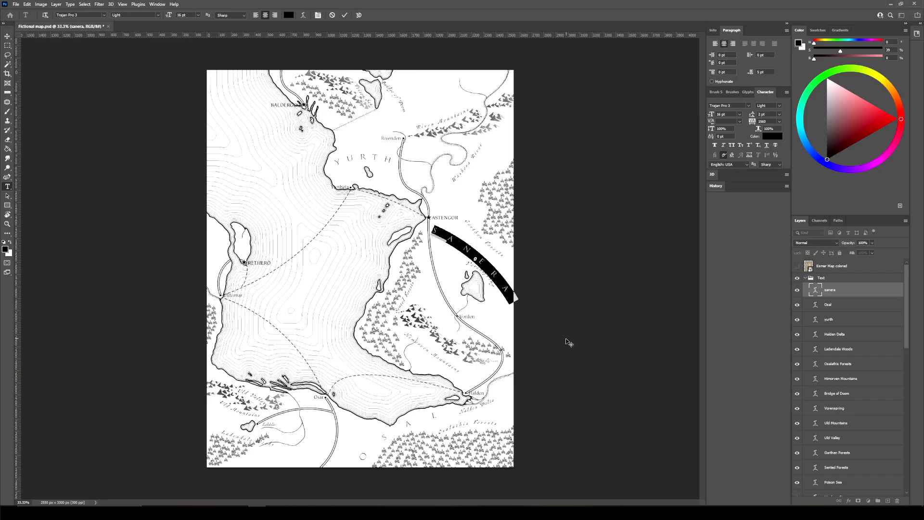
key("alt+Left")
key("alt+Left")
key("alt+Left")
key("alt+Left")
key("alt+Left")
key("alt+Left")
key("alt+Left")
key("alt+Left")
key("alt+Left")
key("alt+Left")
key("alt+Left")
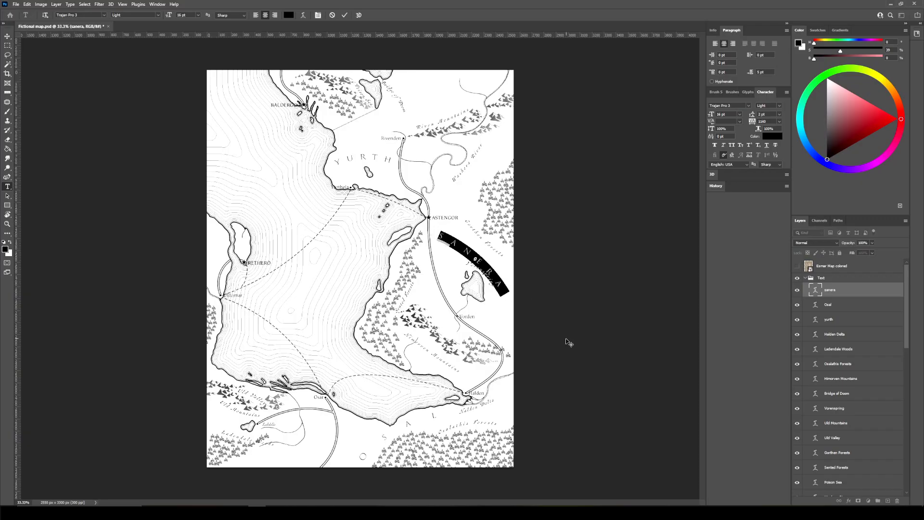
left_click(7, 38)
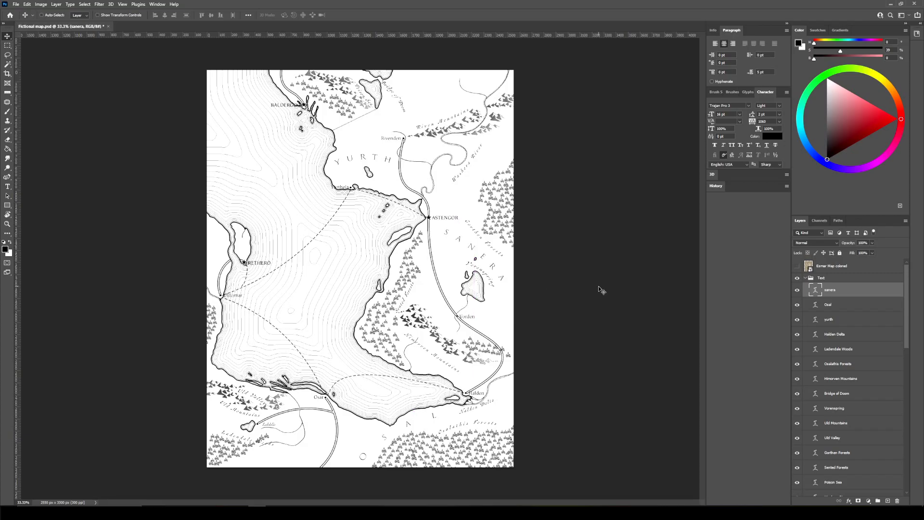
Select the SANERA text layer and start a new point text label over the northwestern sea
left_click(8, 186)
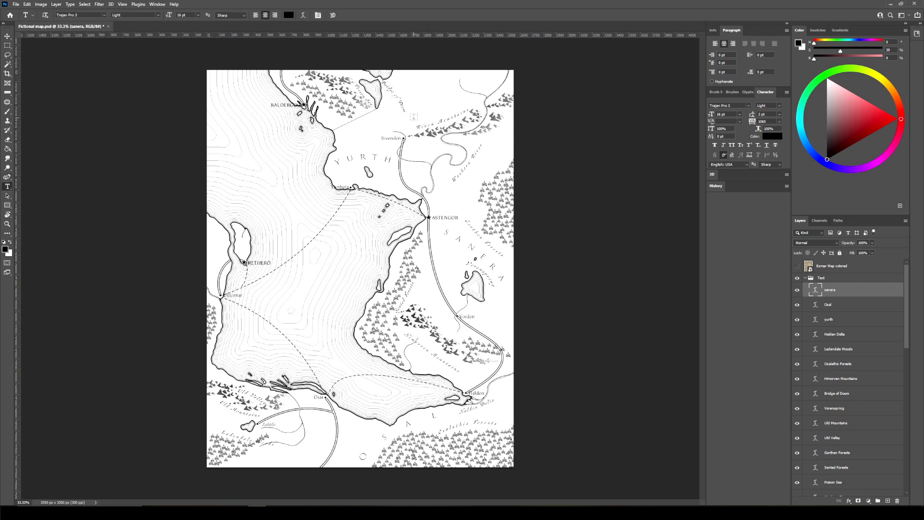
left_click(432, 110)
scroll(866, 413, "up", 2)
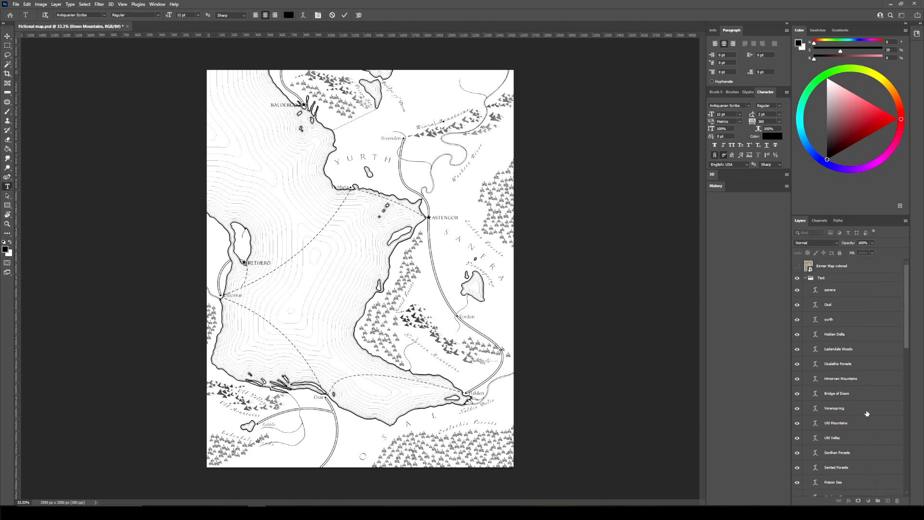
left_click(842, 290)
left_click(281, 178)
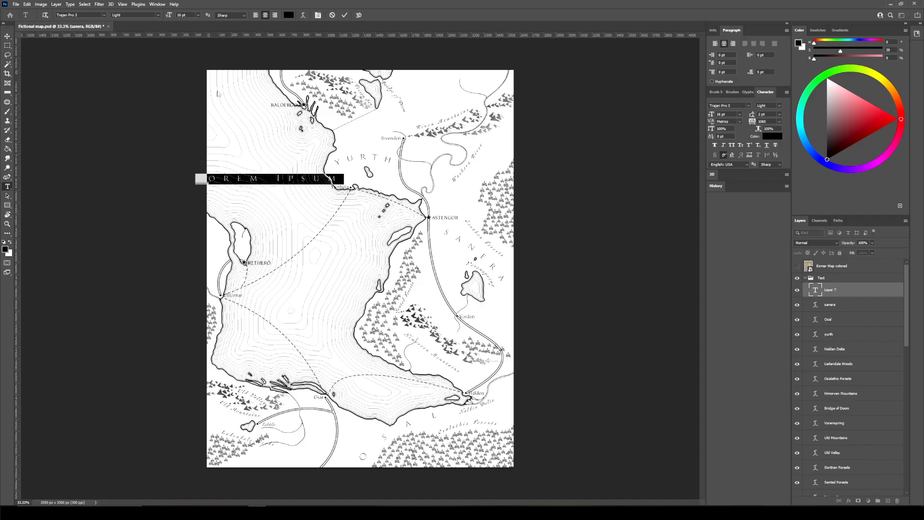
Set the new label to 24 pt Trajan Pro 3 Regular and enter the text "ELETROS"
left_click(199, 17)
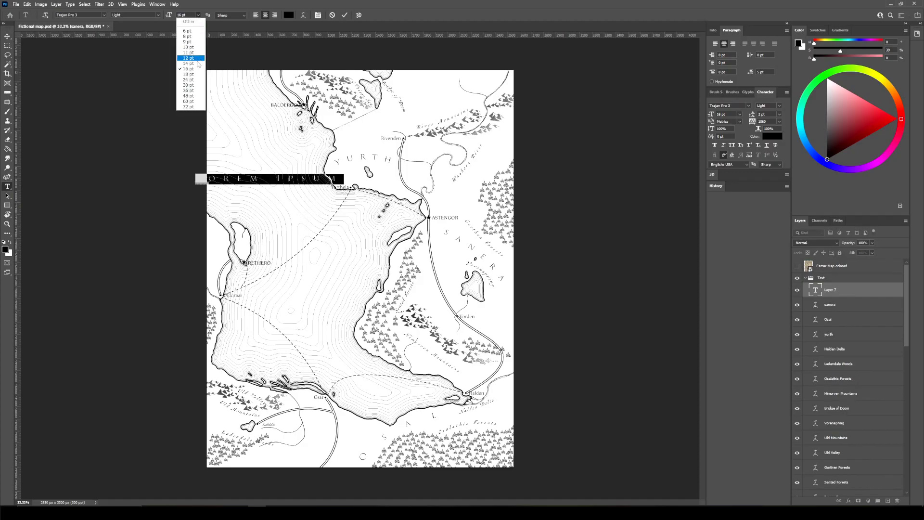
left_click(190, 78)
left_click(157, 18)
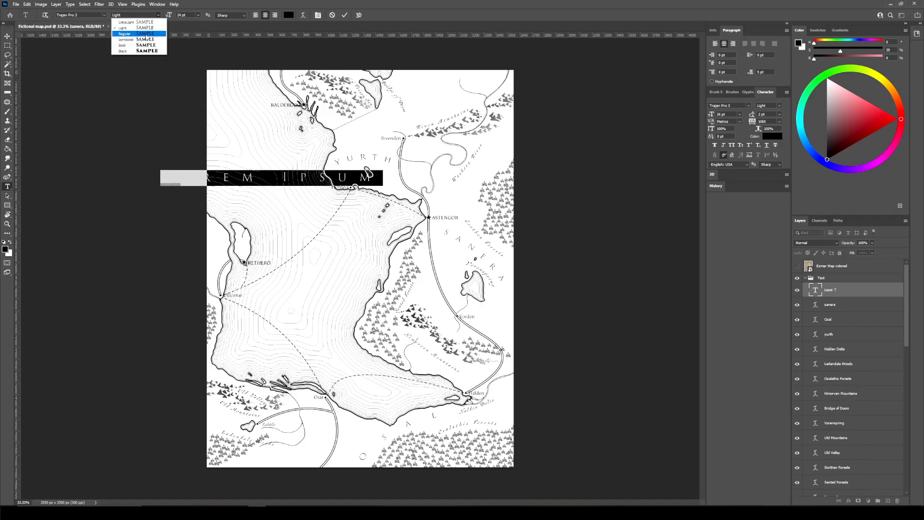
left_click(143, 35)
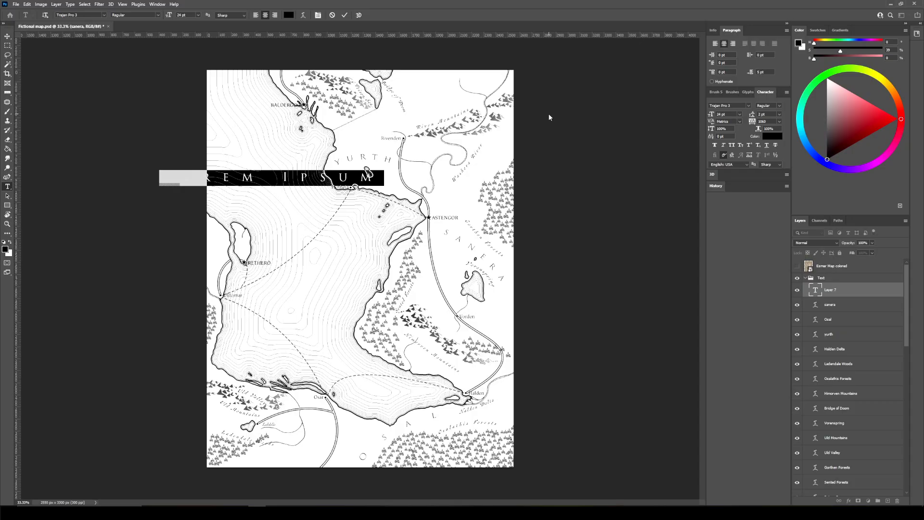
type("ELE")
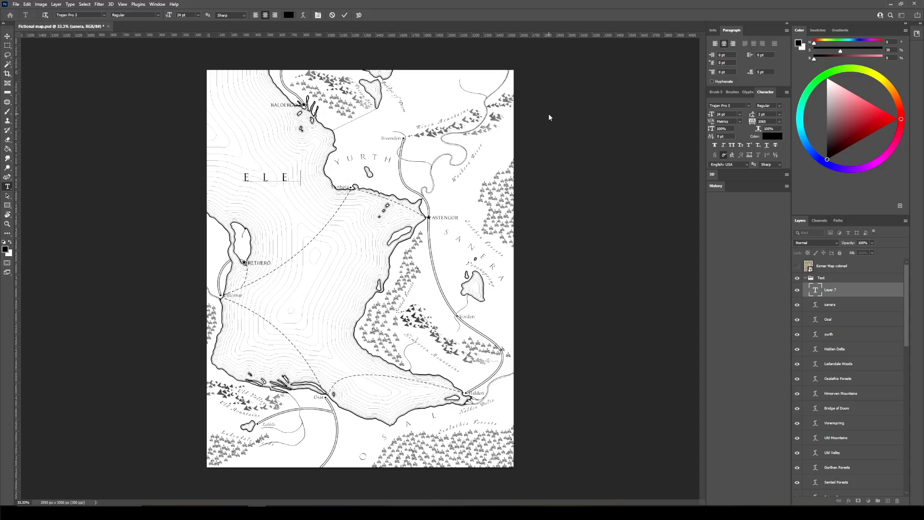
type("TROS")
Rotate the ELETROS label about 39 degrees counterclockwise and move it over the northern land around Rivenden
key("ctrl+a")
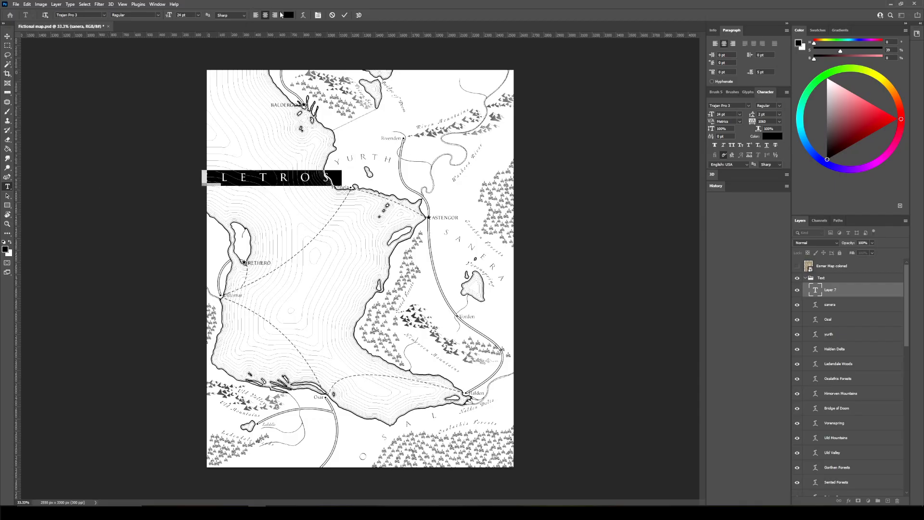
left_click(304, 15)
key("Escape")
key("Escape")
key("ctrl+t")
left_click_drag(226, 180, 318, 126)
left_click_drag(481, 140, 459, 82)
Change the whole ELETROS label's font style to Semibold
left_click(7, 187)
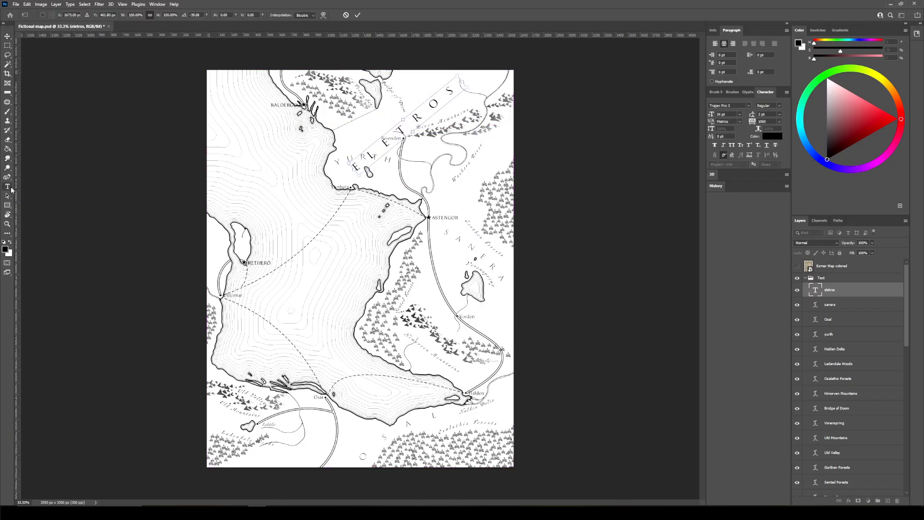
double_click(406, 126)
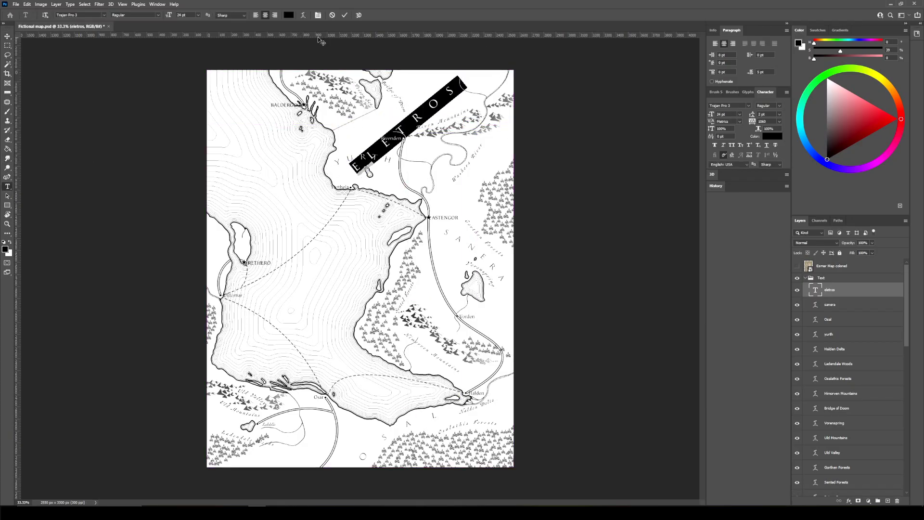
left_click(157, 15)
left_click(137, 40)
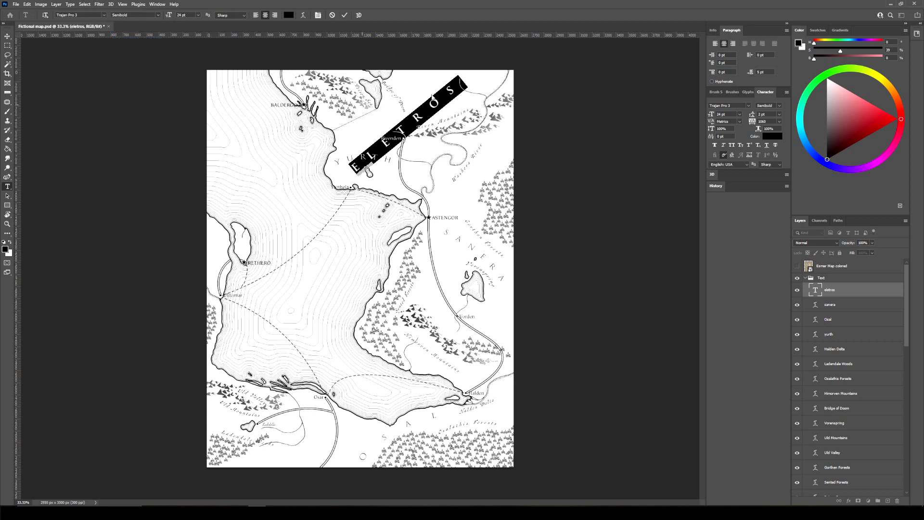
Warp the ELETROS label with a horizontal Arc style and a slight downward bend
left_click(303, 14)
left_click(248, 140)
left_click(251, 159)
left_click_drag(260, 177, 232, 179)
left_click(307, 146)
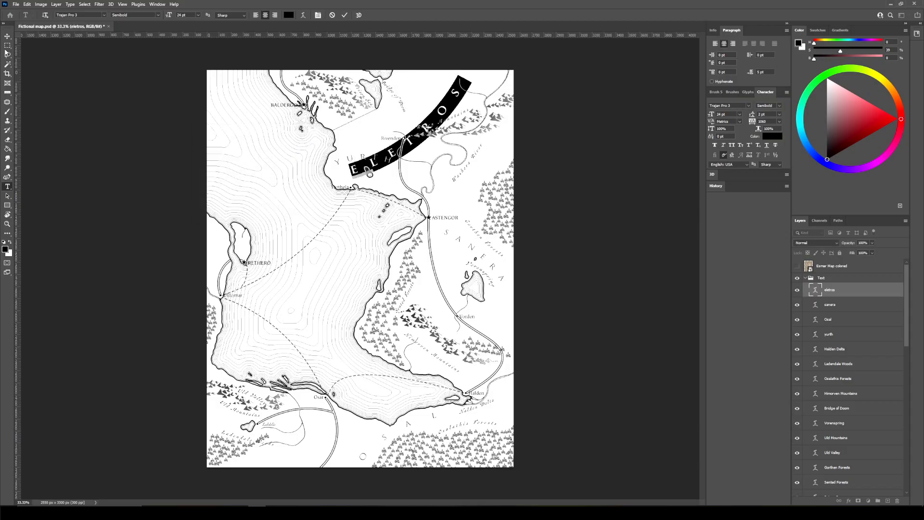
Shift the ELETROS label slightly west and rotate it a few degrees counterclockwise so it curves from Yurthela past Rivenden
left_click(7, 36)
left_click_drag(430, 137, 420, 139)
key("ctrl+t")
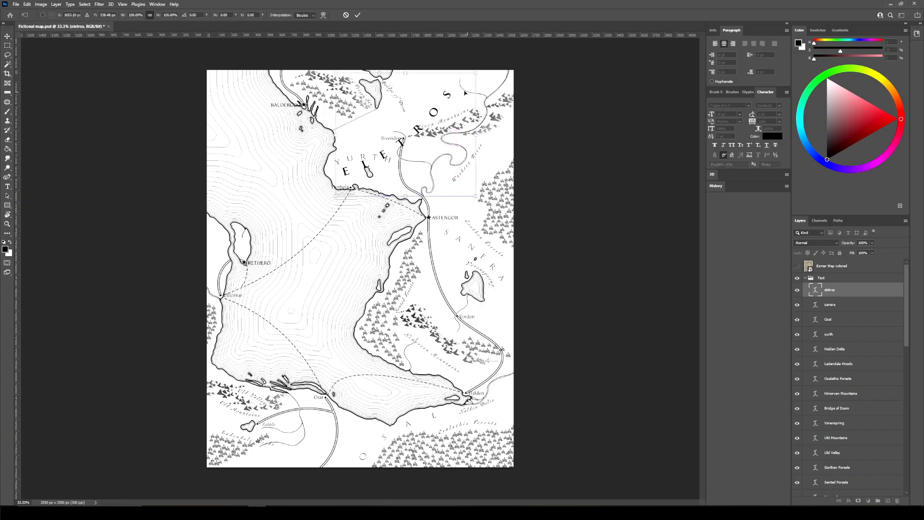
left_click_drag(485, 66, 430, 95)
left_click_drag(511, 122, 512, 126)
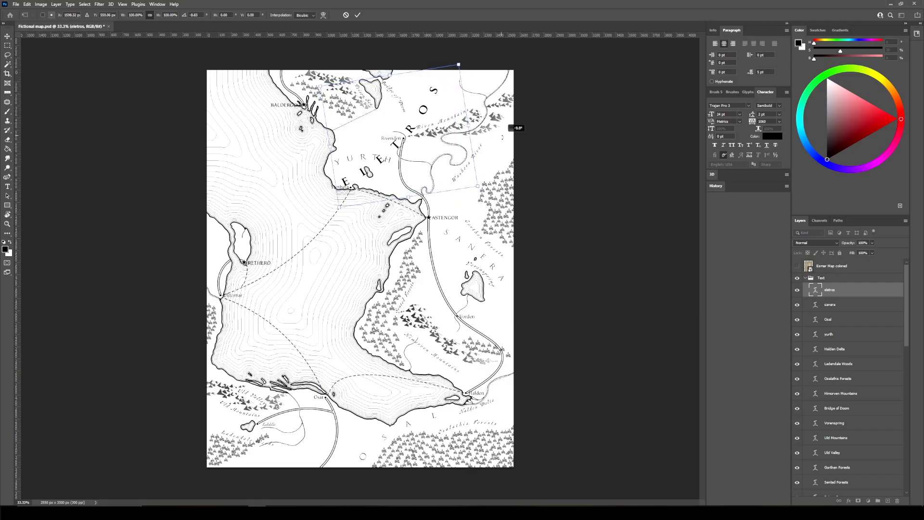
left_click_drag(450, 128, 458, 136)
left_click_drag(523, 134, 525, 142)
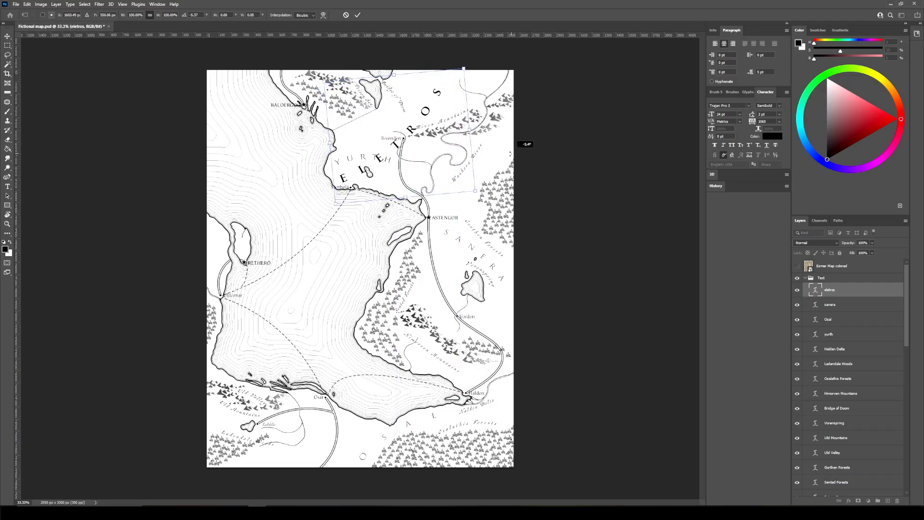
left_click_drag(465, 155, 469, 156)
key("Return")
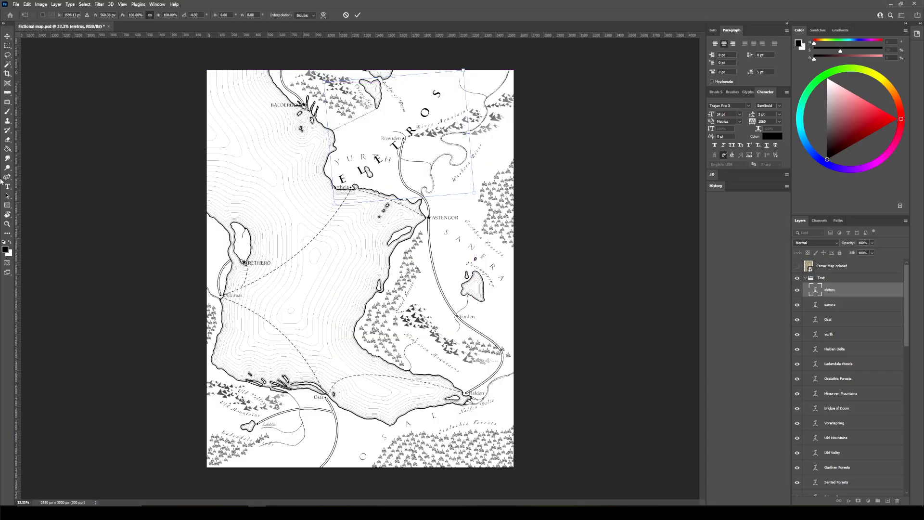
Widen the letter tracking of the whole ELETROS label to 1240
left_click(7, 186)
key("Return")
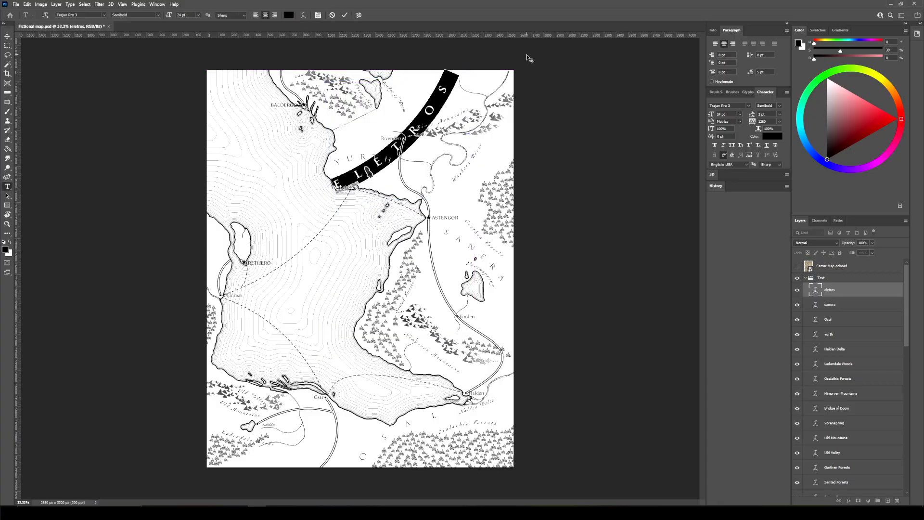
left_click(7, 36)
Rotate the ELETROS label about 7 degrees clockwise and shift it slightly east across the northern land
key("ctrl+t")
left_click_drag(515, 161, 509, 172)
left_click_drag(418, 164, 428, 162)
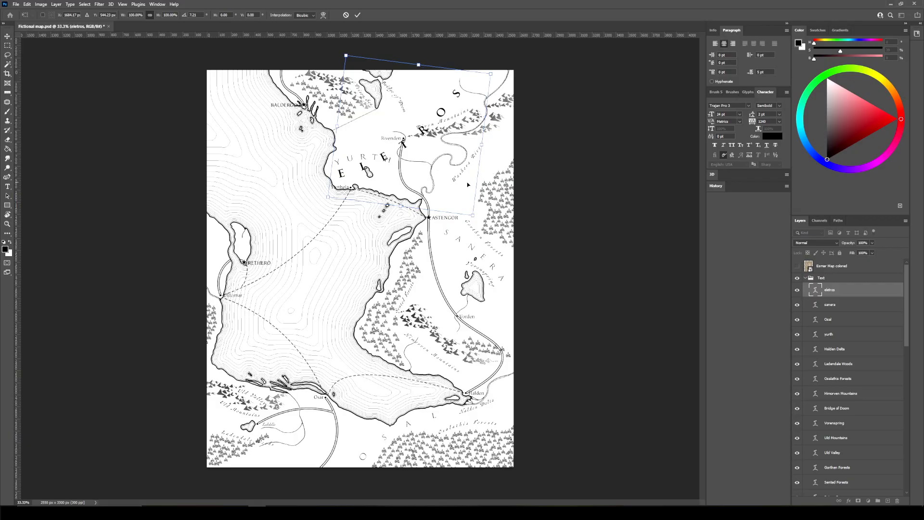
Shift the YURTH label slightly northeast, clear of the ELETROS letters, hiding ELETROS while selecting it and showing it again
left_click(7, 224)
left_click(357, 166)
left_click(357, 166)
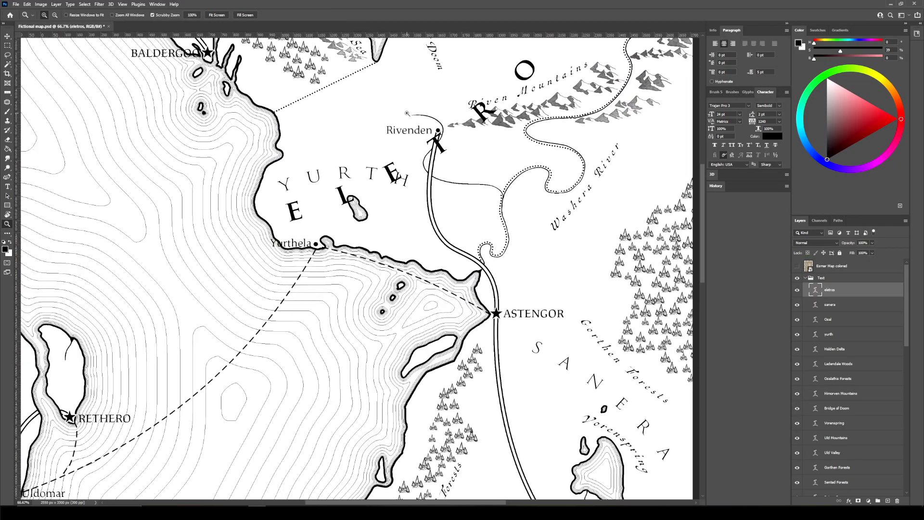
left_click(357, 166)
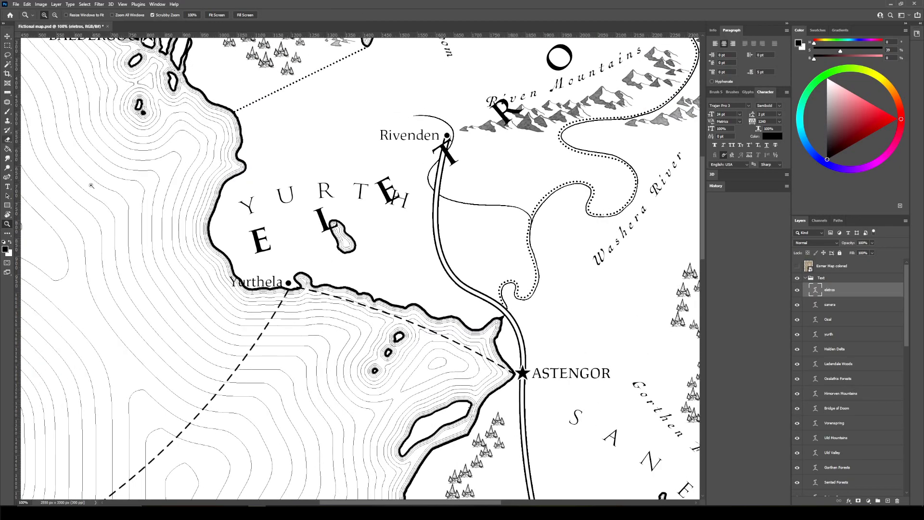
left_click(796, 291)
left_click(7, 186)
left_click(278, 198)
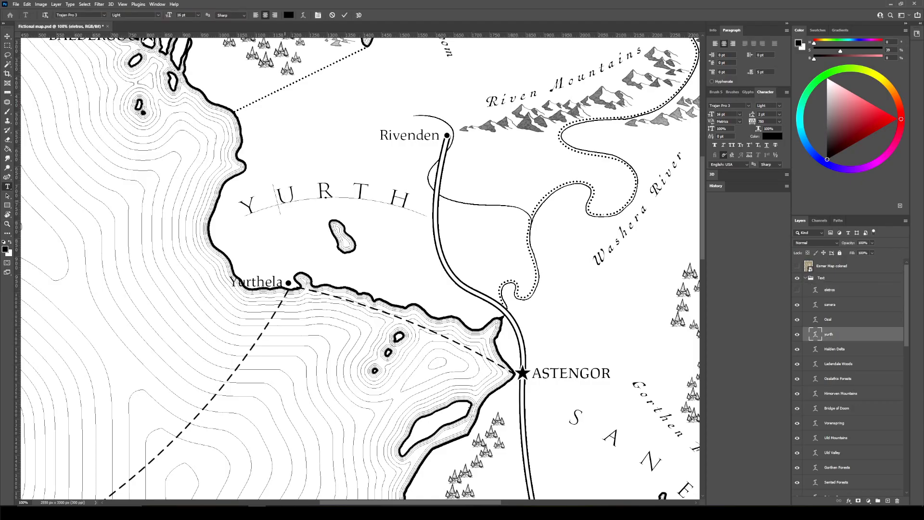
left_click(7, 36)
left_click_drag(333, 186, 347, 154)
left_click(796, 291)
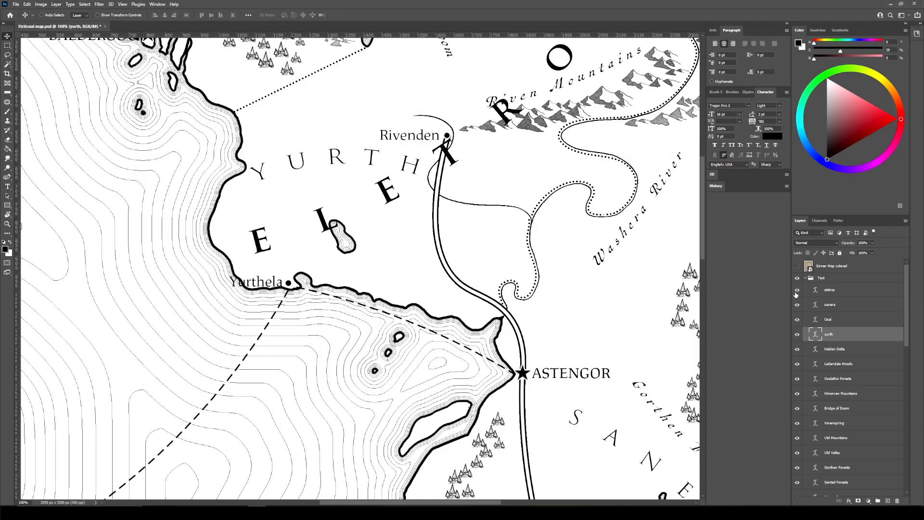
With ELETROS temporarily hidden, rotate the Riven Mountains label a few degrees counterclockwise and shift it northeast along the range
left_click_drag(665, 257, 546, 378)
left_click(796, 334)
left_click(796, 334)
left_click(796, 289)
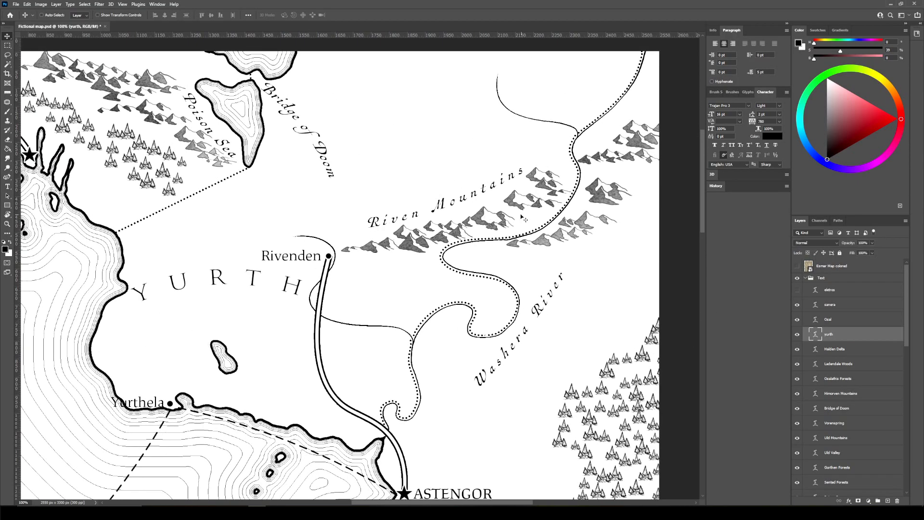
left_click(7, 186)
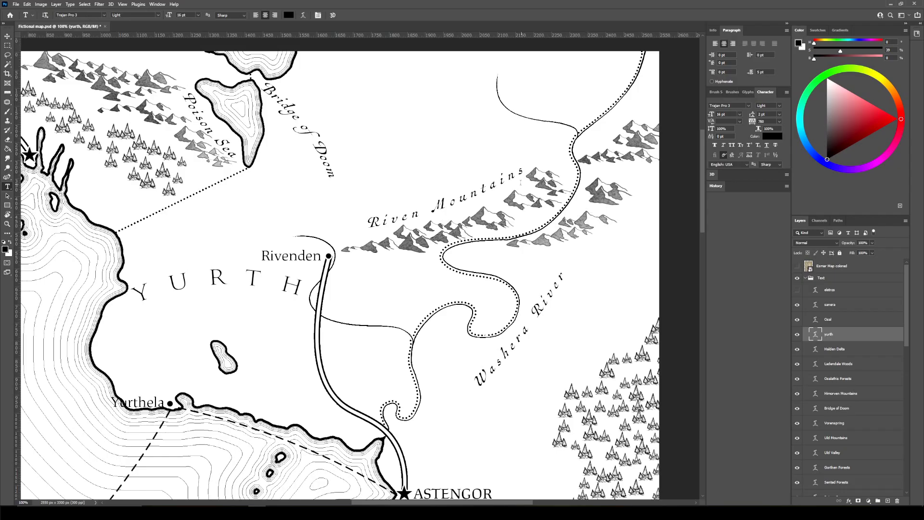
left_click(505, 185)
key("ctrl+t")
left_click_drag(613, 159, 607, 132)
left_click_drag(522, 162, 529, 163)
left_click_drag(641, 181, 640, 190)
scroll(841, 319, "up", 2)
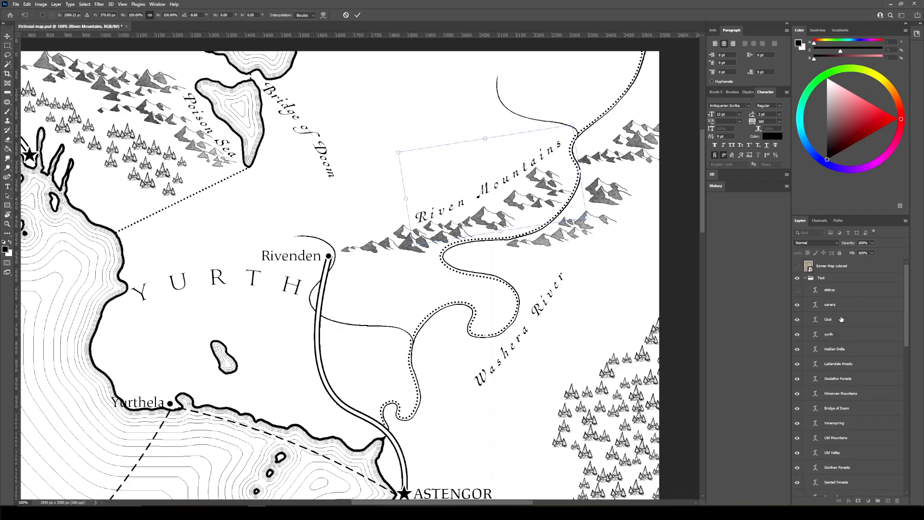
key("Return")
left_click(803, 294)
left_click(797, 290)
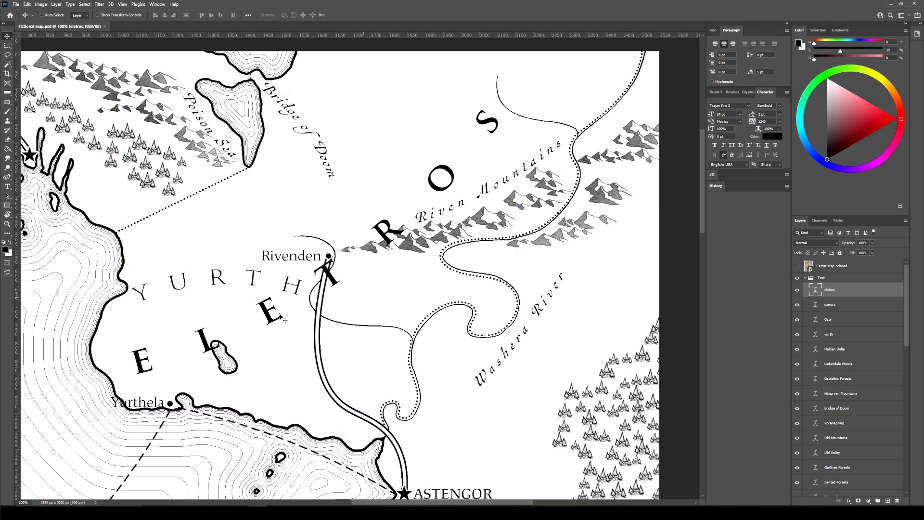
Add a LEVENDA label in 24 pt Trajan Pro 3 Semibold on the land east of the sea, north of Astengor
left_click(8, 223)
left_click(336, 249, "alt")
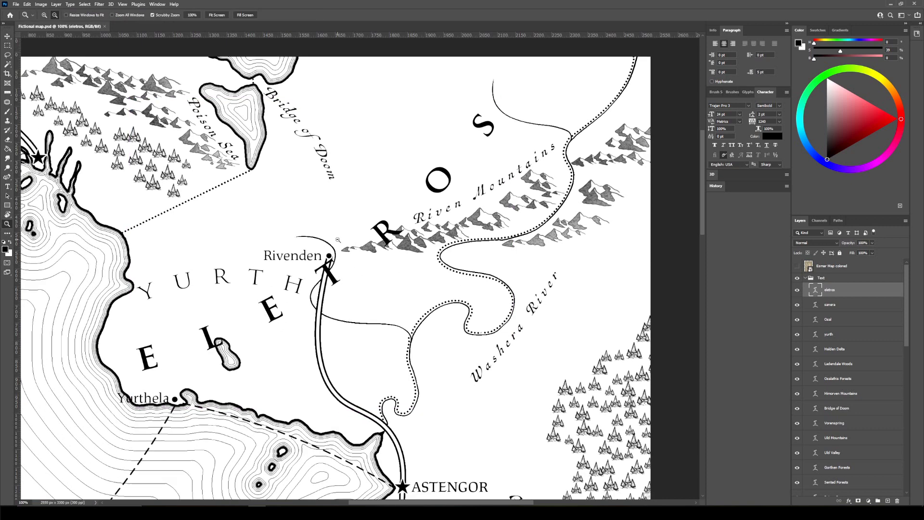
left_click(337, 248, "alt")
left_click(337, 249, "alt")
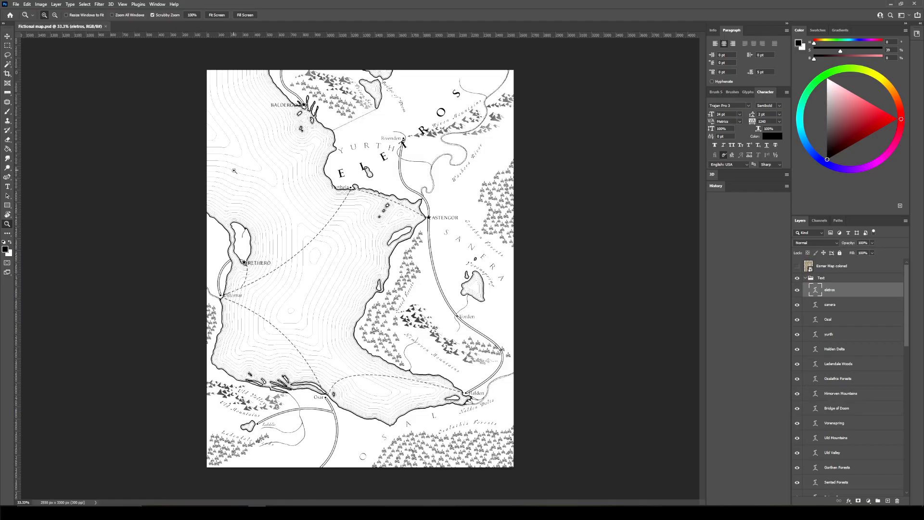
left_click(8, 186)
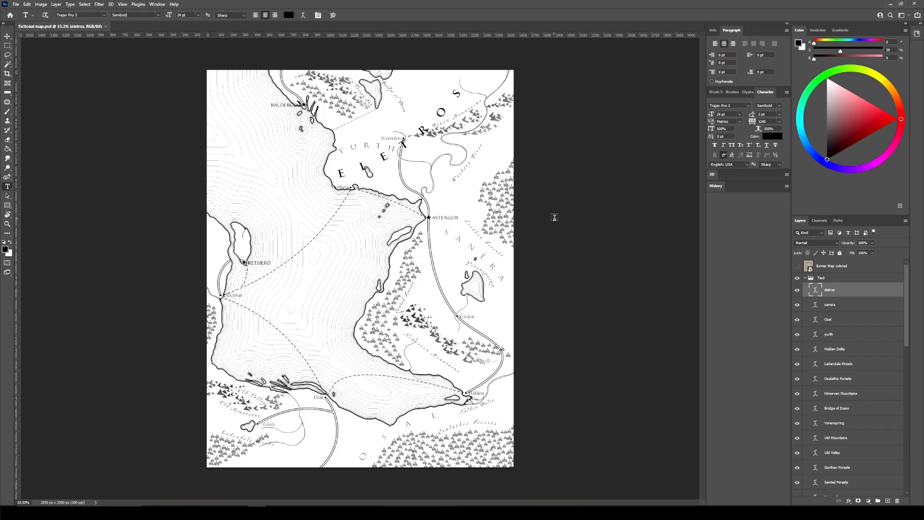
left_click(500, 172)
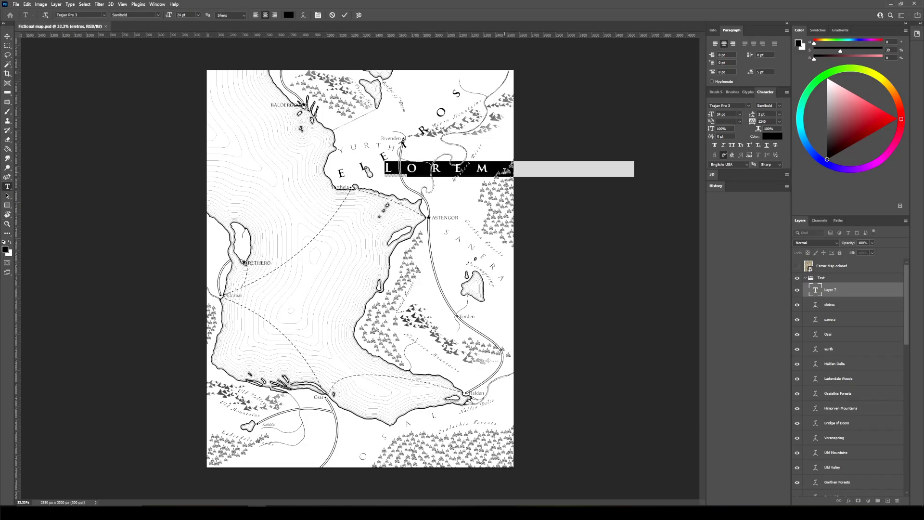
type("LEVE")
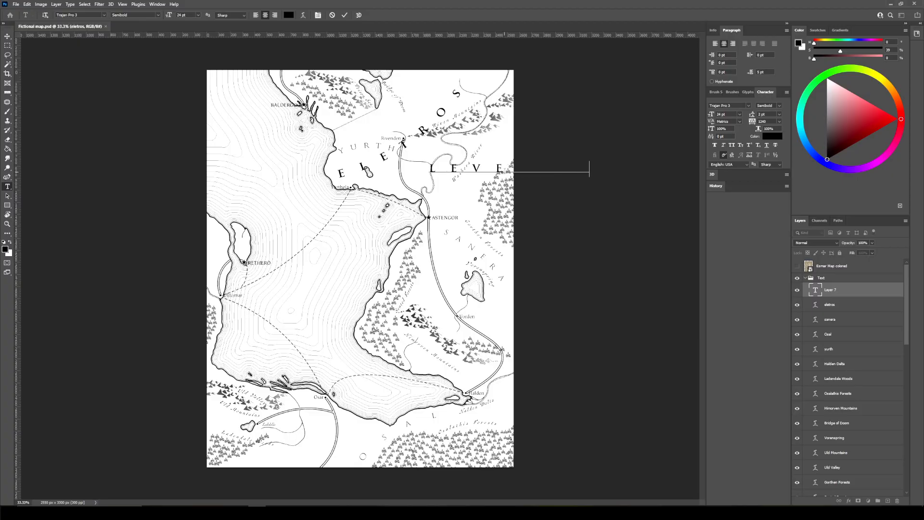
Warp the LEVENDA label with a horizontal Arc style that bends upward
key("ctrl+a")
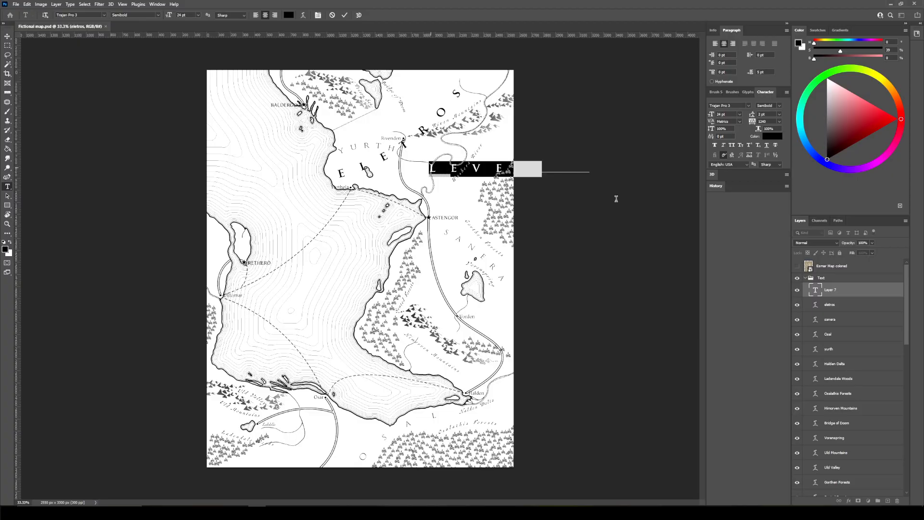
left_click(302, 15)
left_click(255, 140)
left_click(240, 153)
double_click(265, 168)
type("0")
left_click(307, 146)
key("Escape")
Move the LEVENDA label south over the eastern land and rotate it about 37 degrees clockwise
key("v")
left_click_drag(534, 159, 485, 243)
key("ctrl+t")
left_click_drag(558, 251, 496, 326)
left_click_drag(551, 323, 528, 330)
Tighten the letter tracking of the whole LEVENDA label to 720
left_click(7, 186)
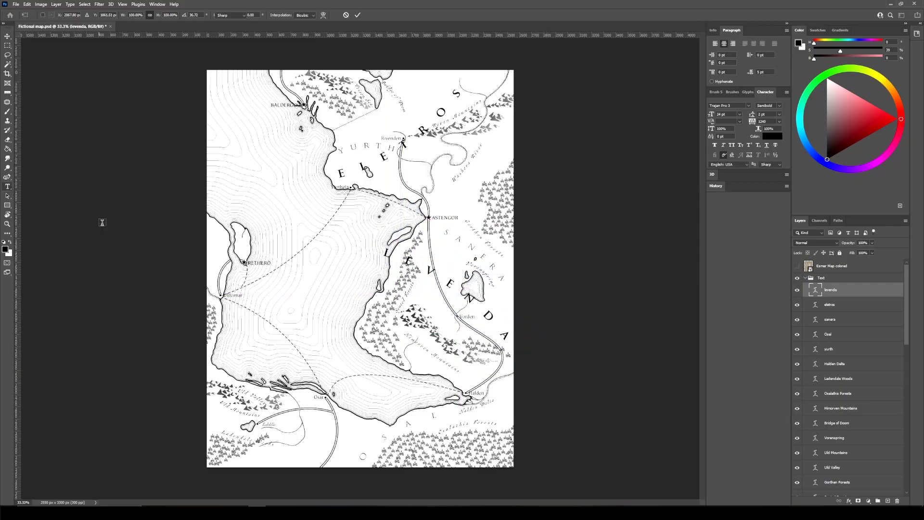
left_click_drag(386, 250, 517, 349)
key("alt+Left")
key("alt+Left")
key("alt+Left")
key("alt+Left")
key("alt+Left")
key("alt+Left")
key("alt+Left")
key("alt+Left")
key("alt+Left")
key("alt+Left")
key("alt+Left")
key("alt+Left")
key("alt+Left")
key("alt+Left")
key("alt+Left")
key("alt+Left")
key("alt+Left")
key("alt+Left")
key("alt+Left")
key("alt+Left")
key("alt+Left")
key("alt+Left")
key("alt+Left")
key("alt+Left")
key("alt+Left")
key("alt+Left")
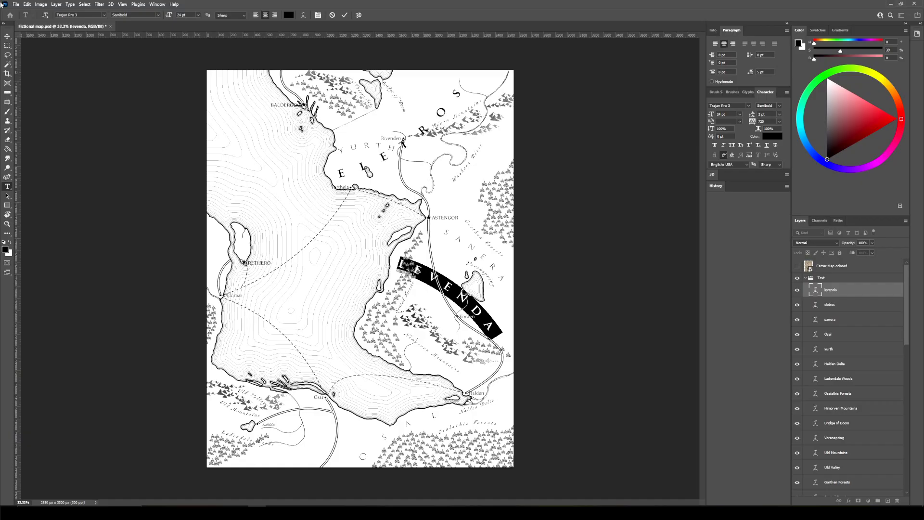
Rotate the LEVENDA label about 13 degrees counterclockwise and shift it so it arcs across the land around Vorden
left_click(7, 36)
left_click_drag(467, 275, 479, 293)
key("ctrl+t")
left_click_drag(553, 303, 548, 293)
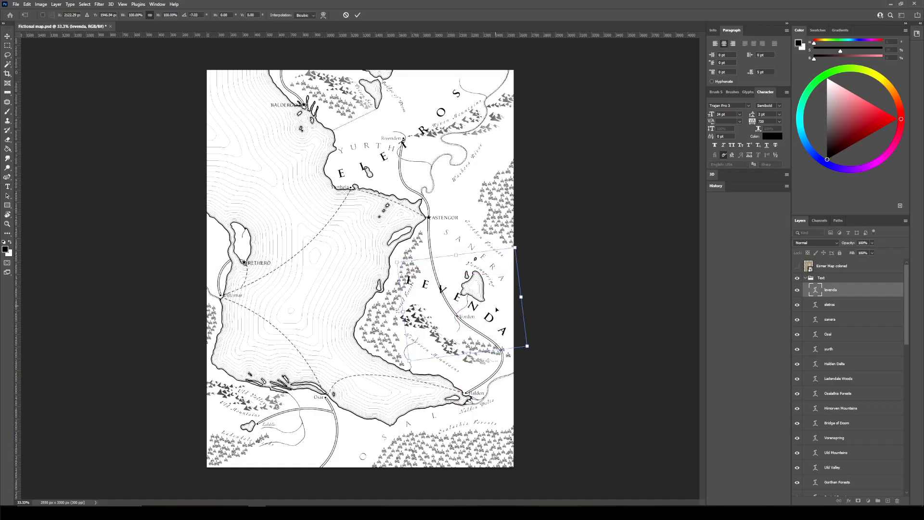
left_click_drag(528, 295, 503, 306)
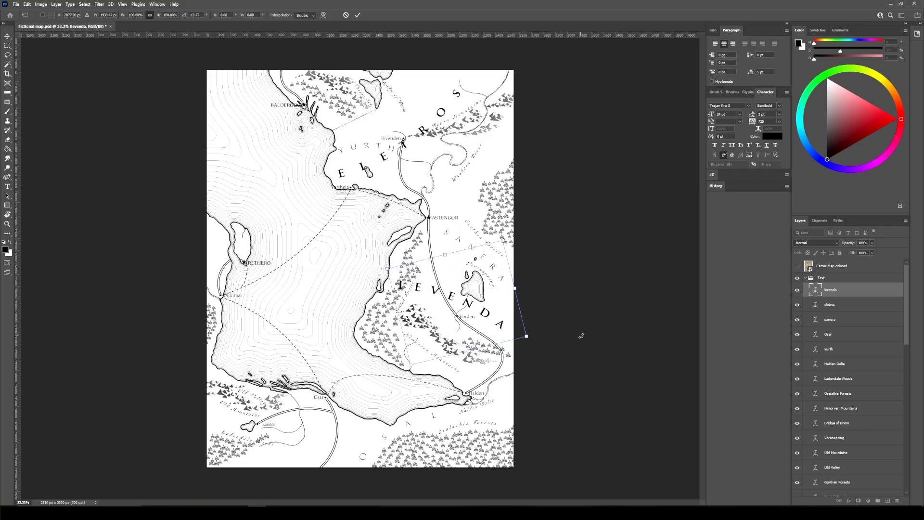
Add an OSALA label across the southern land below the sea, using the Osal label's text settings
left_click(865, 336)
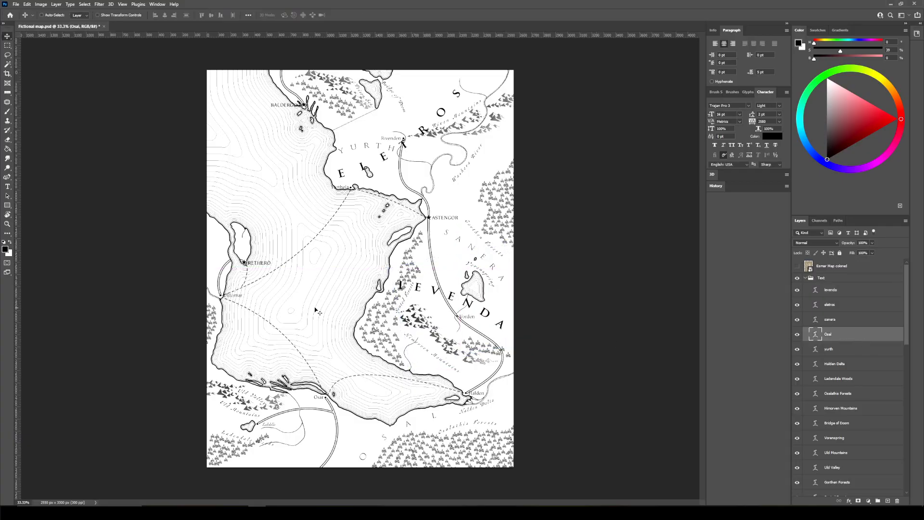
left_click(8, 186)
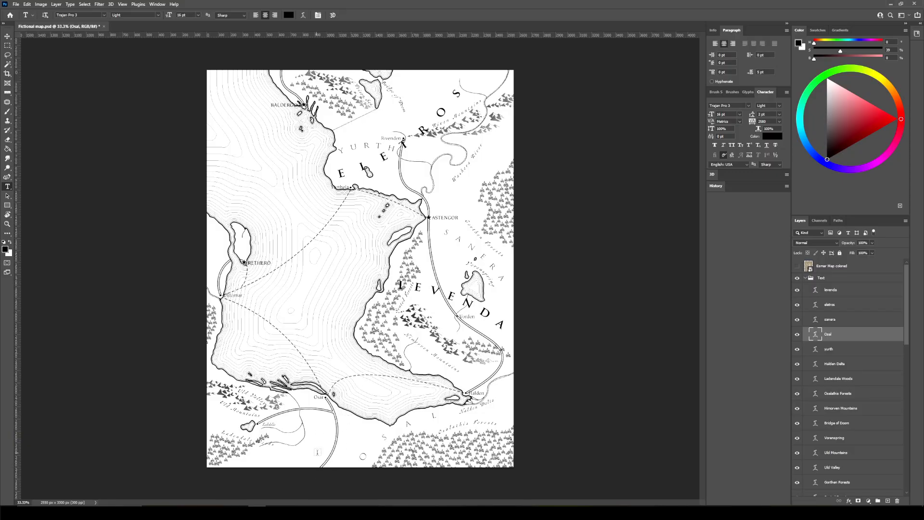
left_click(322, 434)
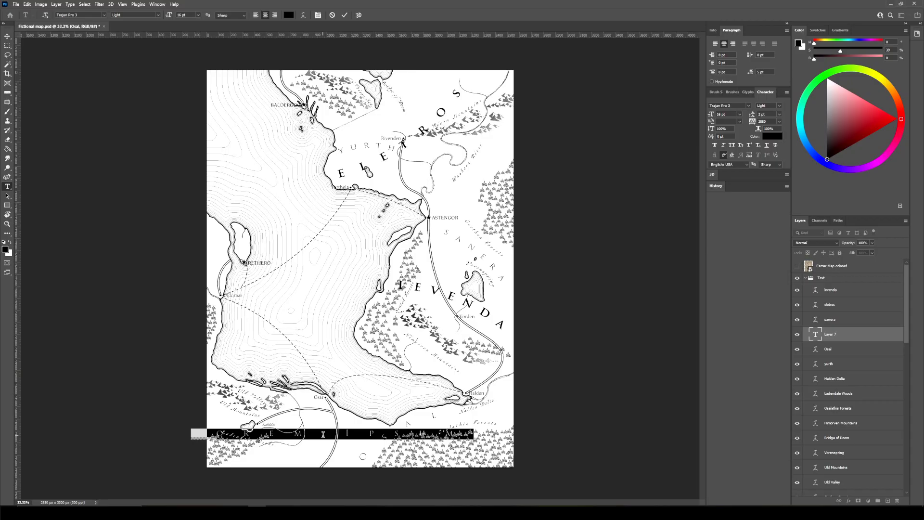
type("Osa")
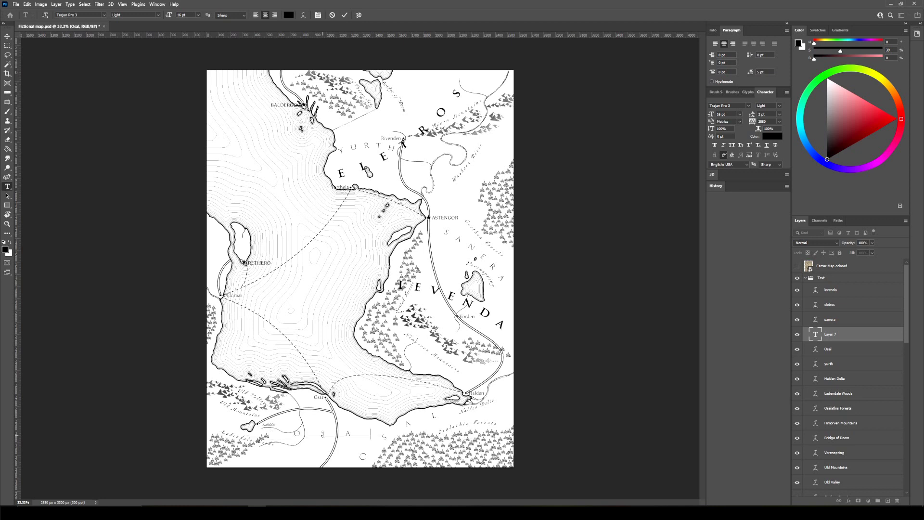
type("las")
Set the whole OSALA label to Semibold at 24 pt
left_click_drag(396, 434, 114, 484)
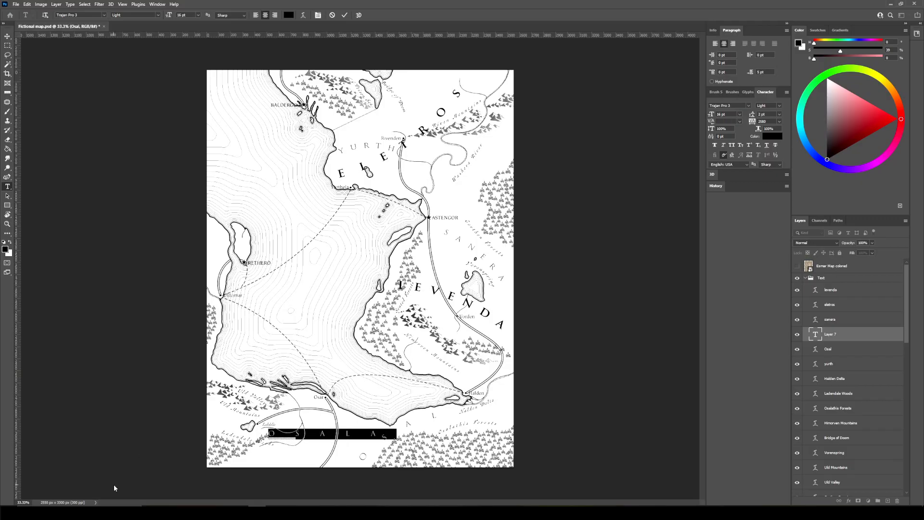
left_click(158, 15)
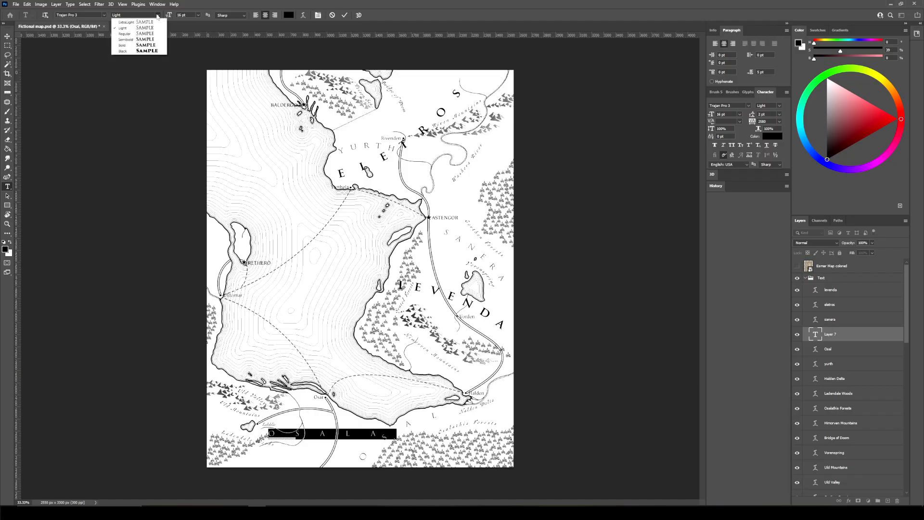
left_click(144, 40)
left_click(198, 14)
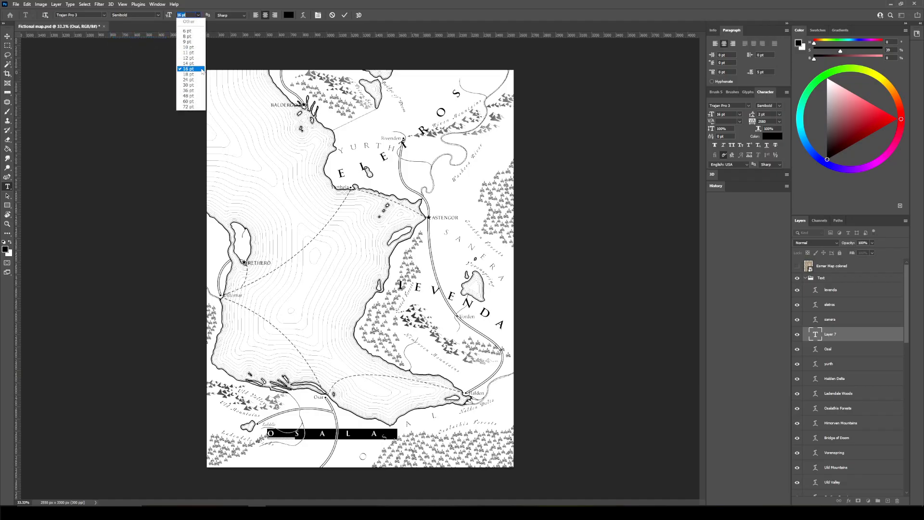
left_click(197, 80)
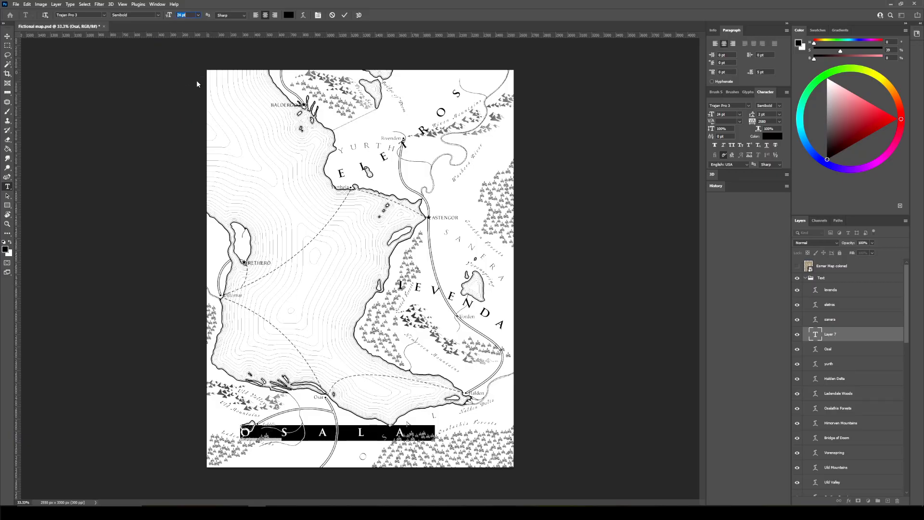
Warp the OSALA label with a horizontal Arc style and a slight upward bend of about 16%
left_click(304, 16)
left_click(303, 15)
left_click(250, 140)
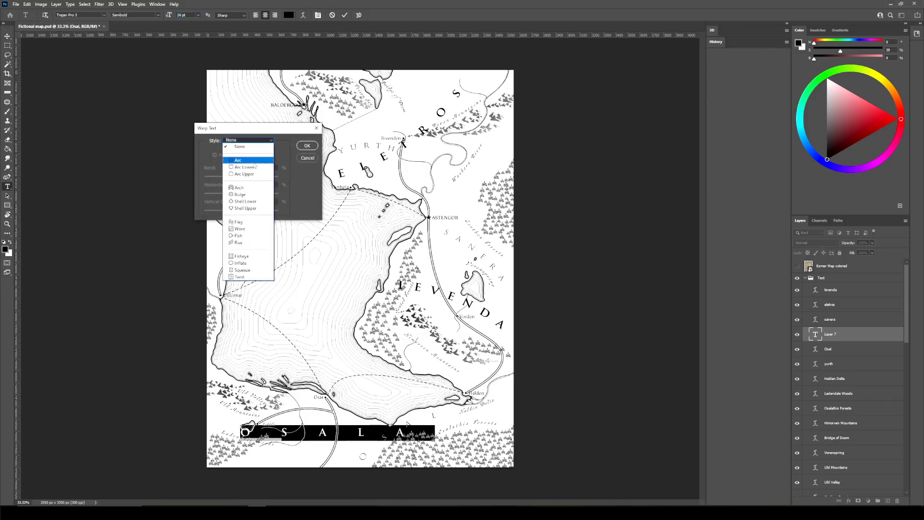
left_click(243, 150)
left_click_drag(261, 179, 246, 180)
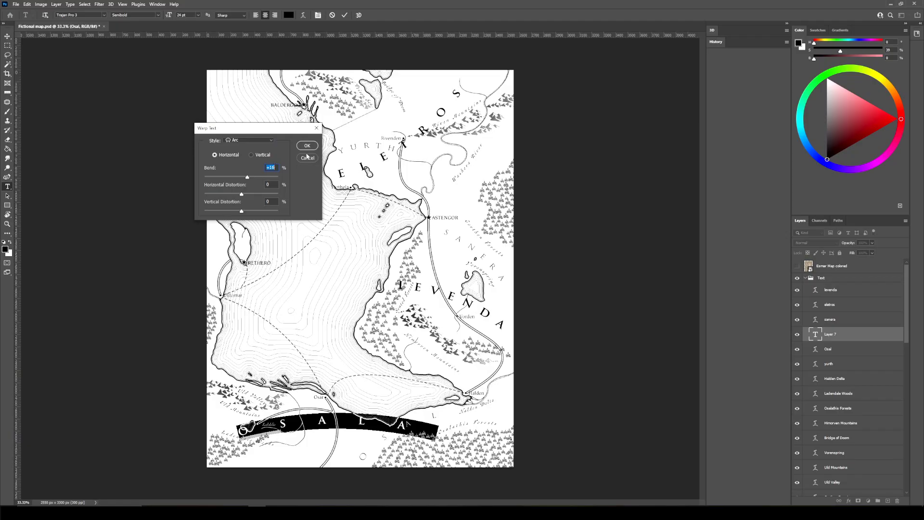
left_click(307, 145)
Shift the OSALA label slightly south along the southern land, rotate it about 4 degrees counterclockwise, and save the map
left_click(7, 36)
left_click_drag(348, 417, 343, 431)
key("ctrl+t")
left_click_drag(446, 420, 455, 390)
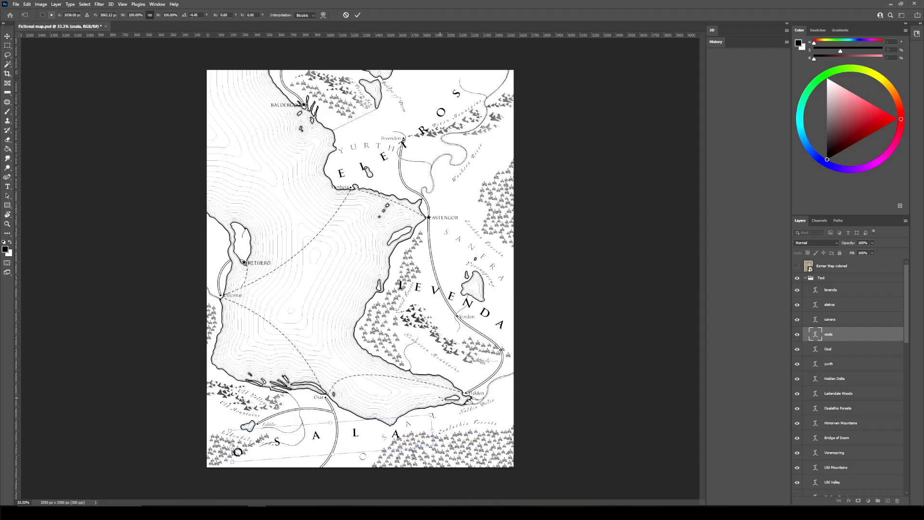
left_click_drag(375, 432, 378, 429)
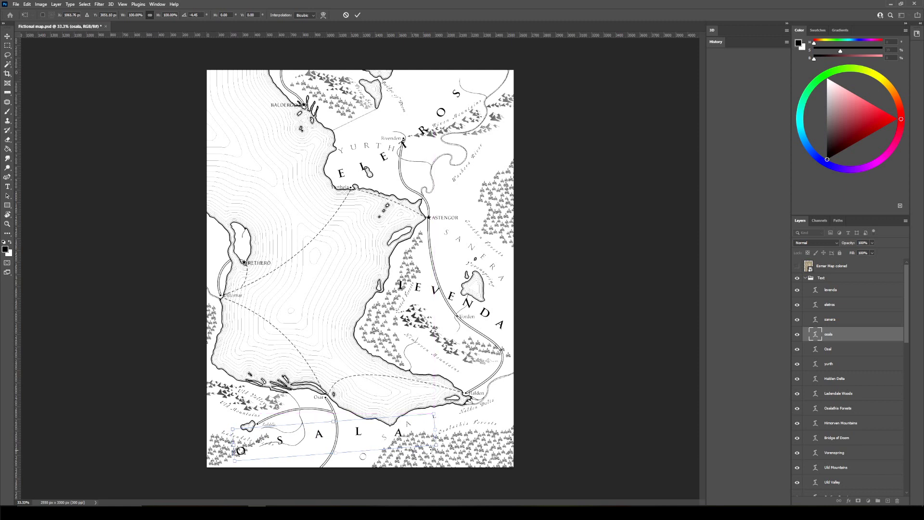
left_click(849, 397)
key("ctrl+s")
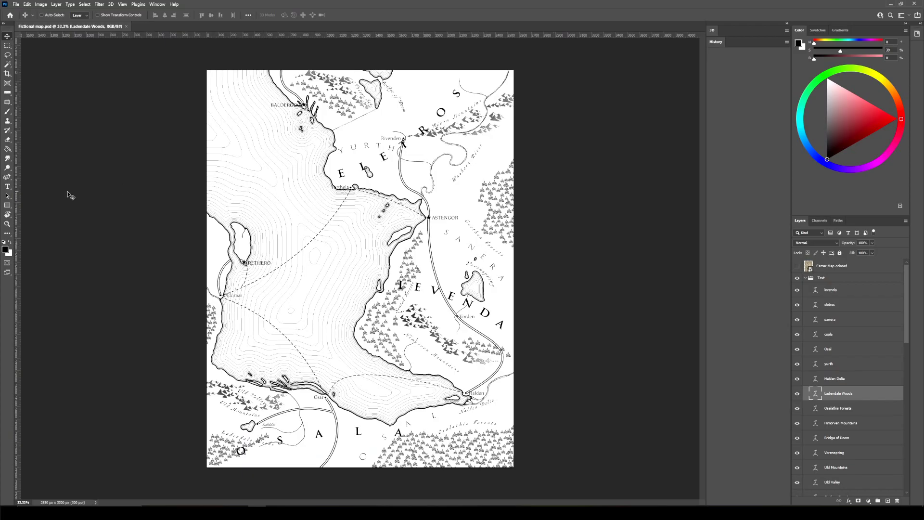
left_click(7, 188)
left_click(291, 203)
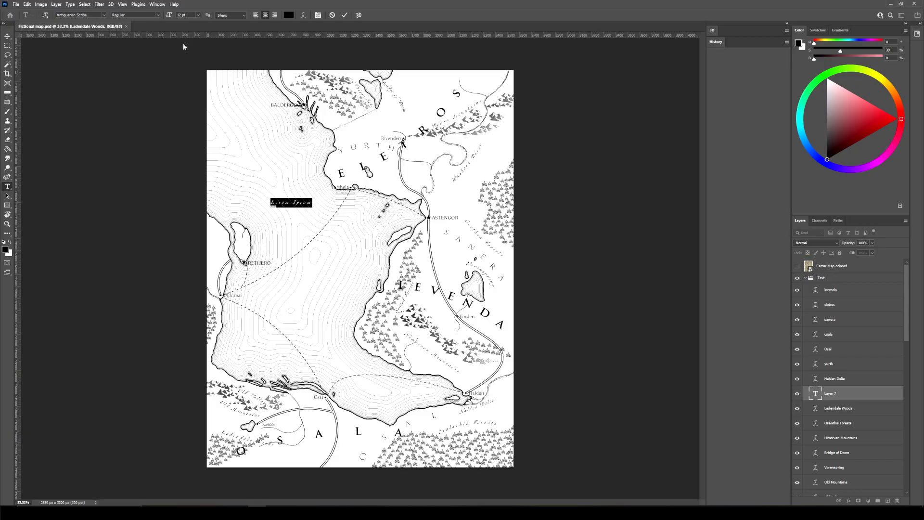
left_click(105, 15)
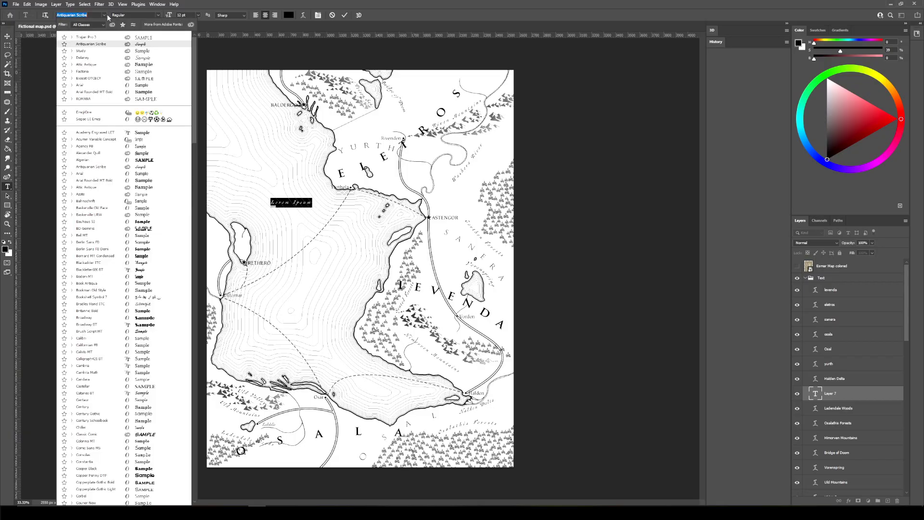
left_click(132, 37)
left_click(198, 15)
left_click(199, 80)
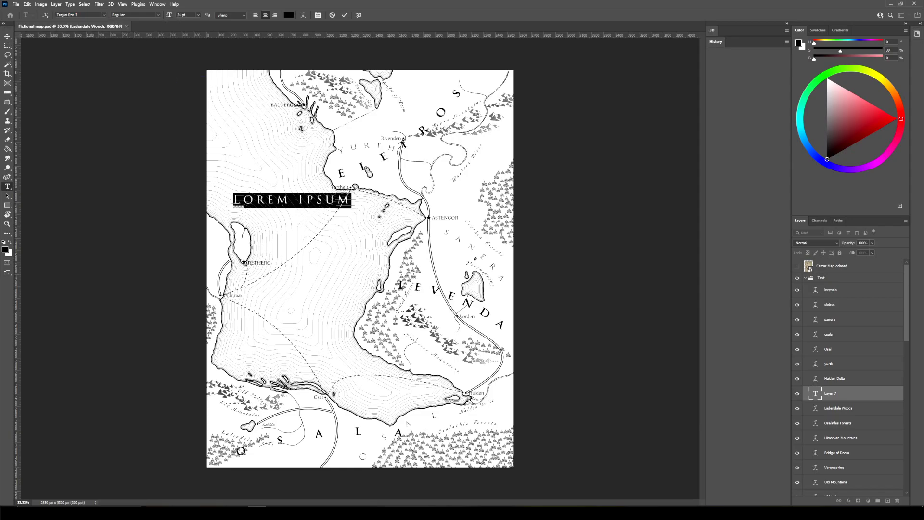
key("Escape")
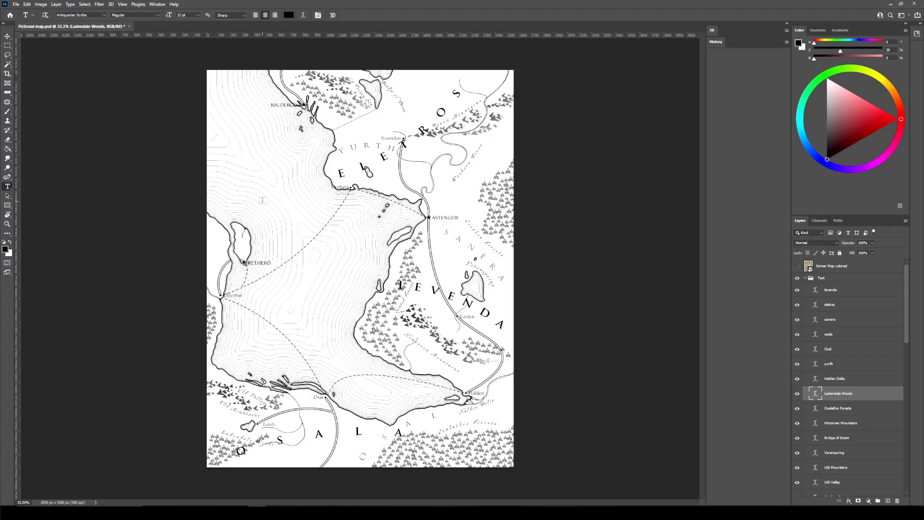
Save the map and draw a smooth S-shaped path through the sea, from its northwestern waters to the southeastern bay
key("ctrl+s")
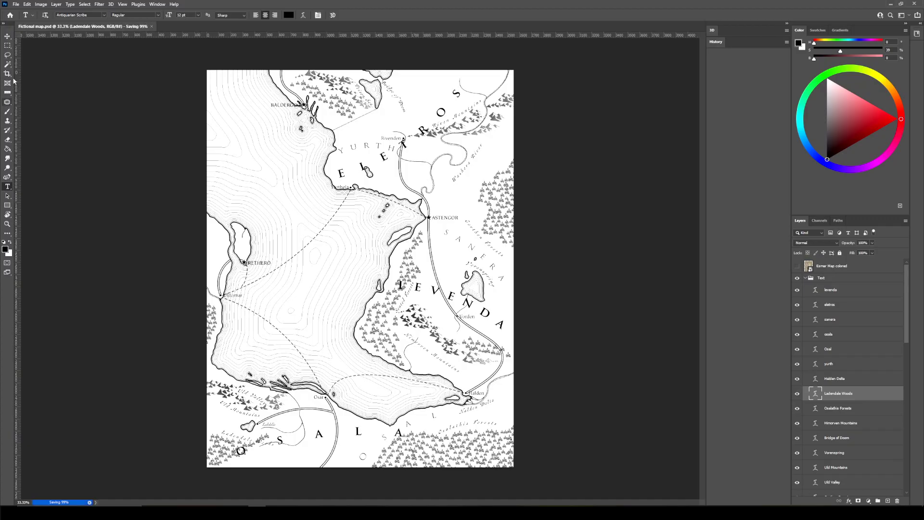
key("p")
left_click(240, 112)
left_click(406, 388)
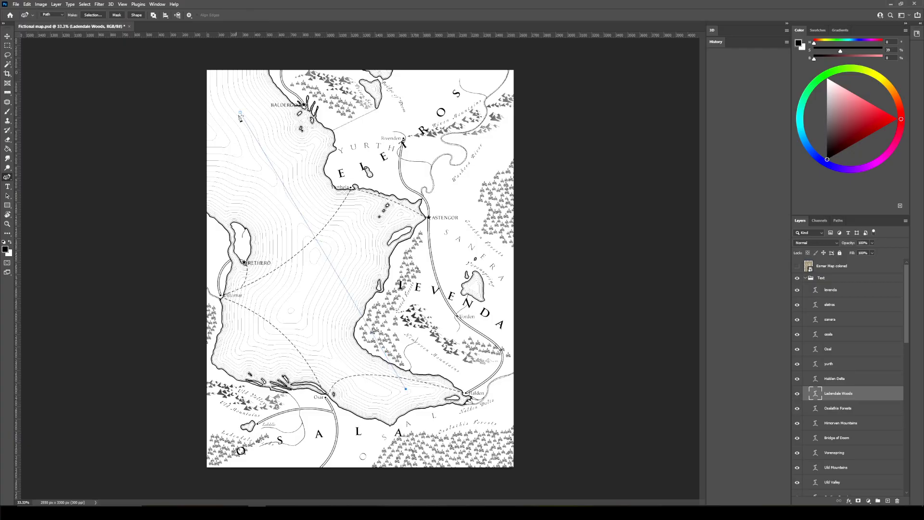
left_click(281, 184)
left_click(326, 260)
left_click_drag(326, 260, 291, 294)
left_click_drag(407, 392, 405, 398)
left_click(286, 185)
left_click_drag(287, 185, 288, 184)
left_click_drag(240, 113, 235, 117)
Add the label THE SEA OF DIVENDOR along the curved sea path, using the Levenda label's Trajan Pro 3 Semibold 24 pt settings
key("t")
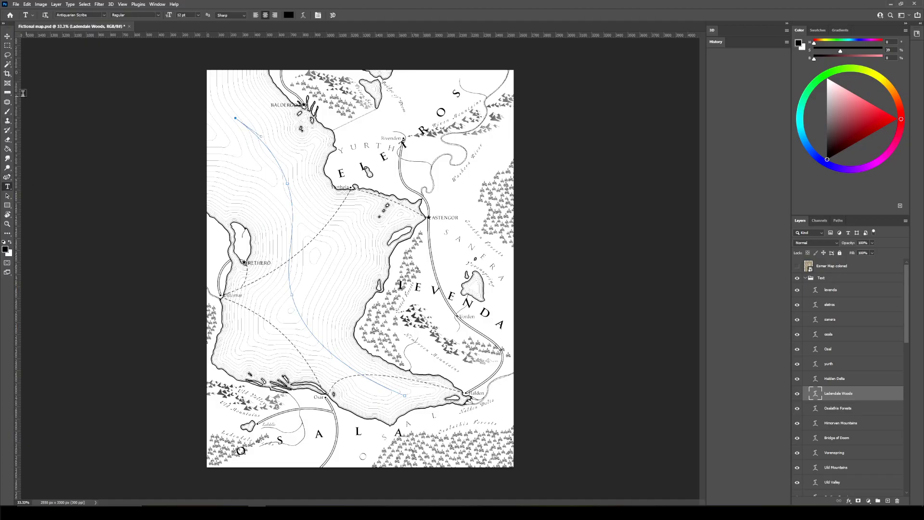
left_click(104, 15)
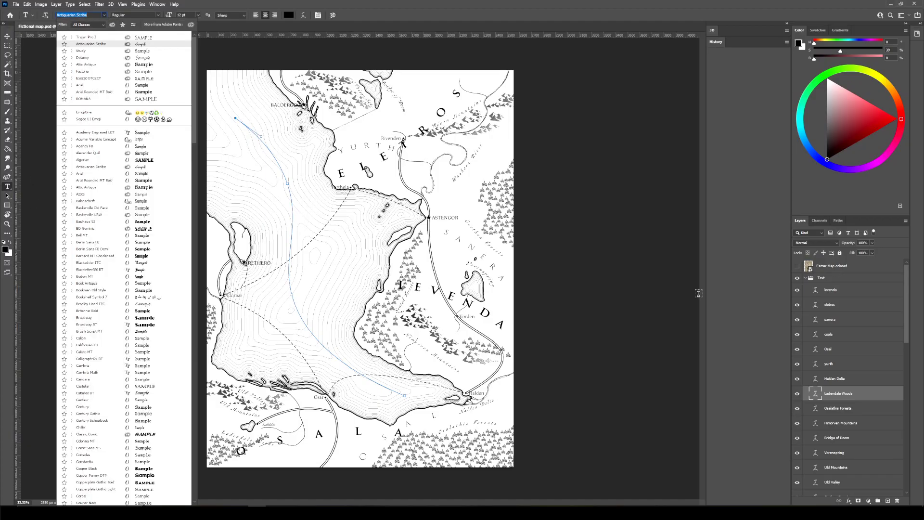
left_click(863, 291)
left_click(862, 291)
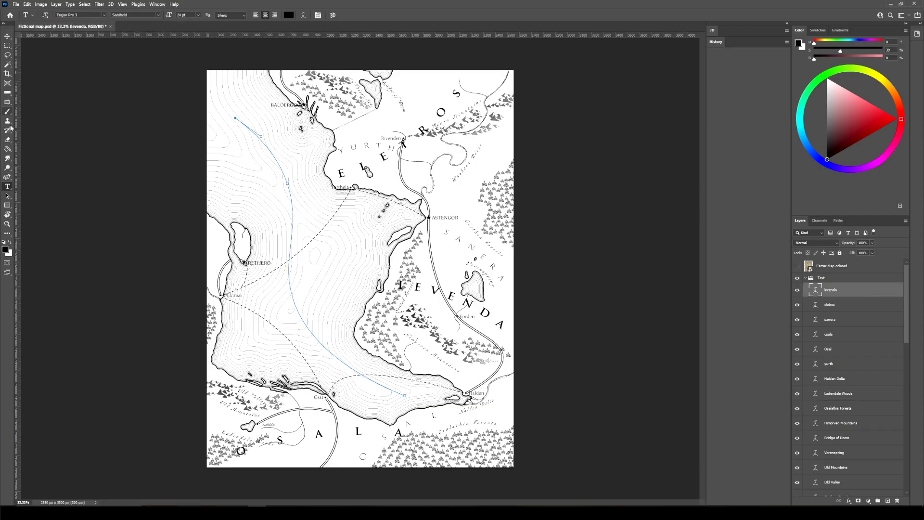
left_click(291, 267)
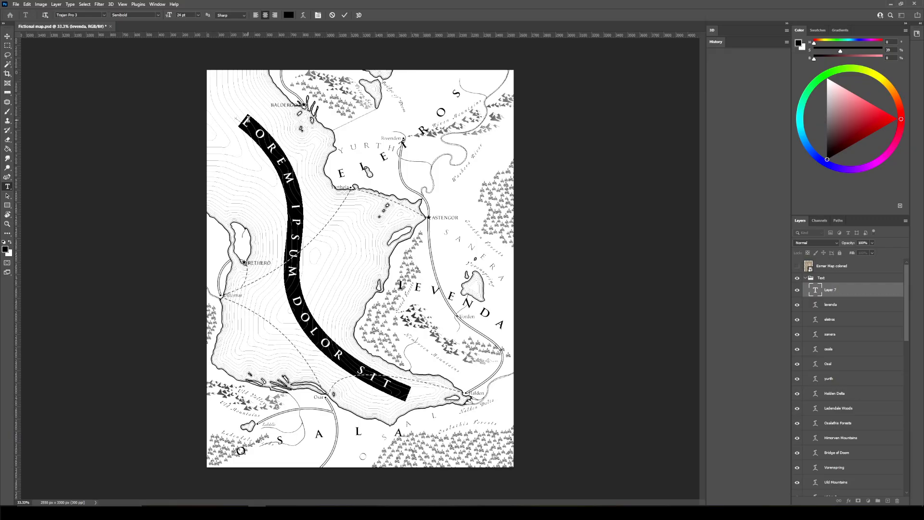
type("SEA OF")
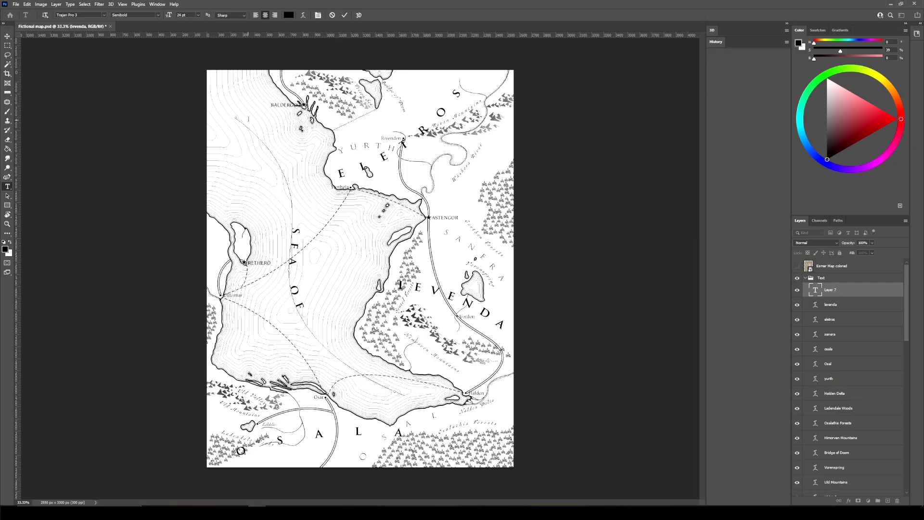
key("BackSpace")
key("BackSpace")
key("BackSpace")
key("BackSpace")
key("BackSpace")
key("BackSpace")
type("THE SEA OF")
type("DIVEN")
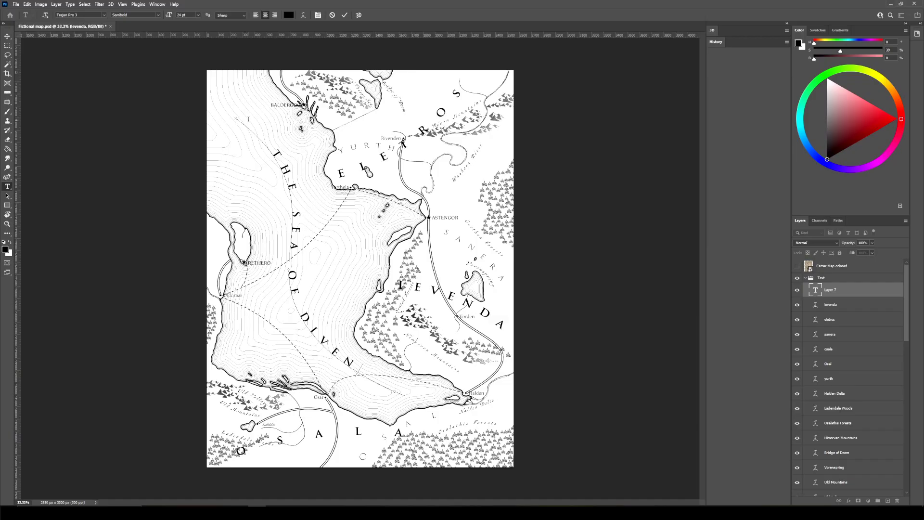
type("DOR")
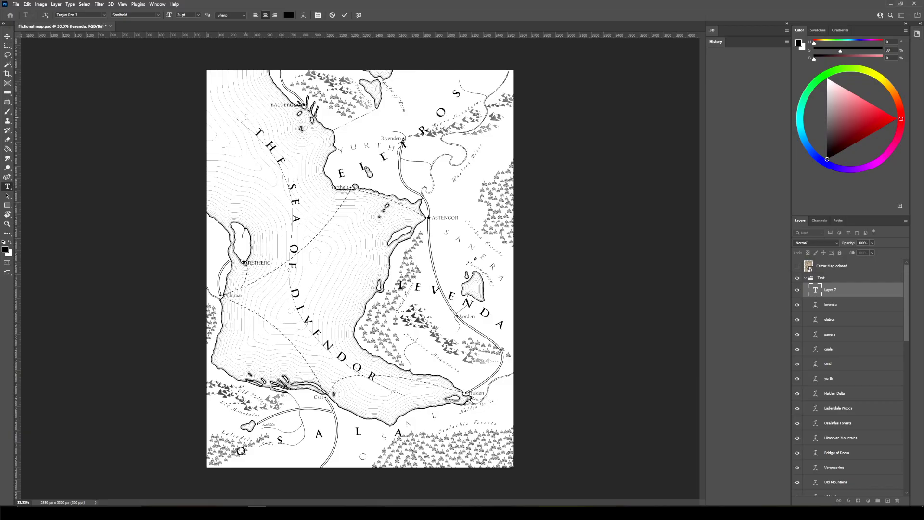
left_click(7, 36)
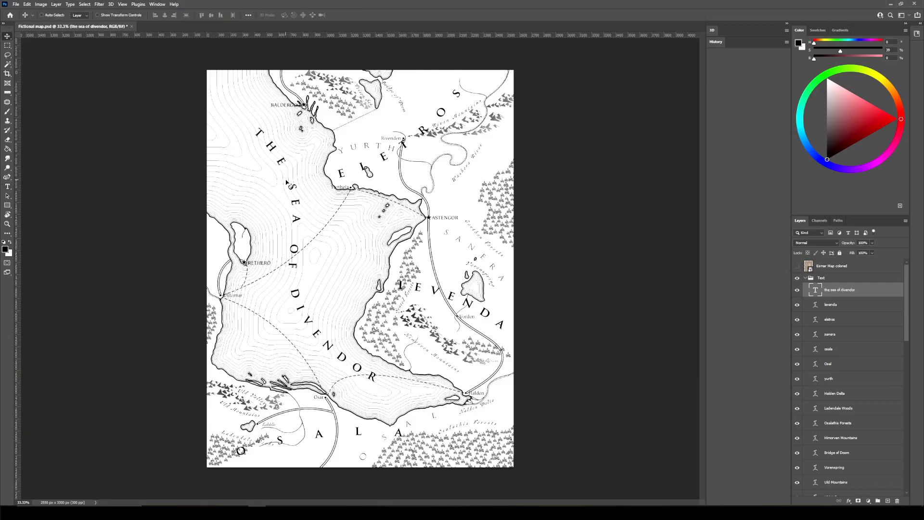
Set the whole THE SEA OF DIVENDOR label to the Regular font style
left_click(7, 186)
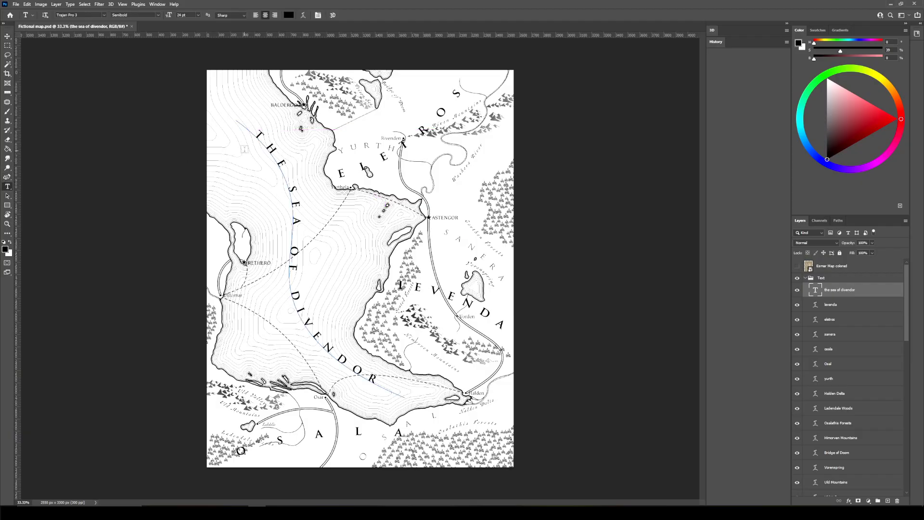
left_click(257, 133)
key("ctrl+a")
left_click(134, 15)
left_click(140, 33)
left_click(866, 299)
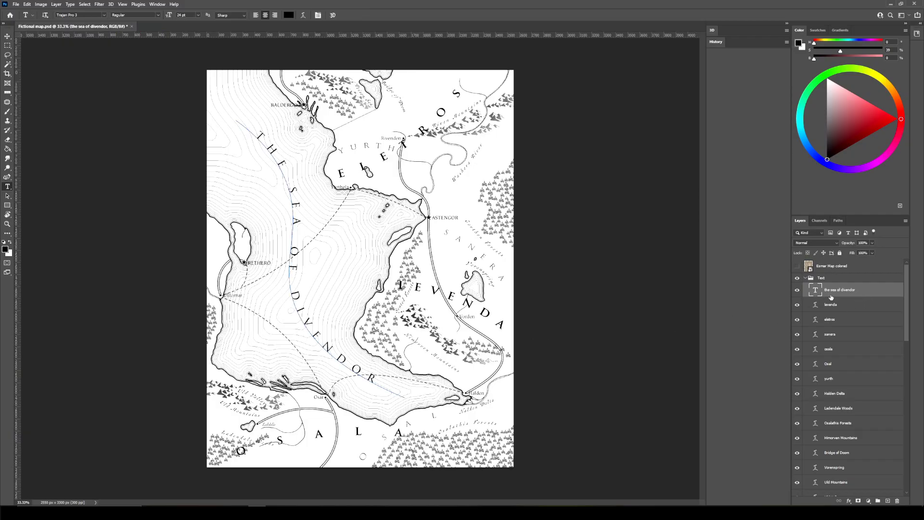
Apply a white outside Stroke effect to the whole Text group
left_click(843, 280)
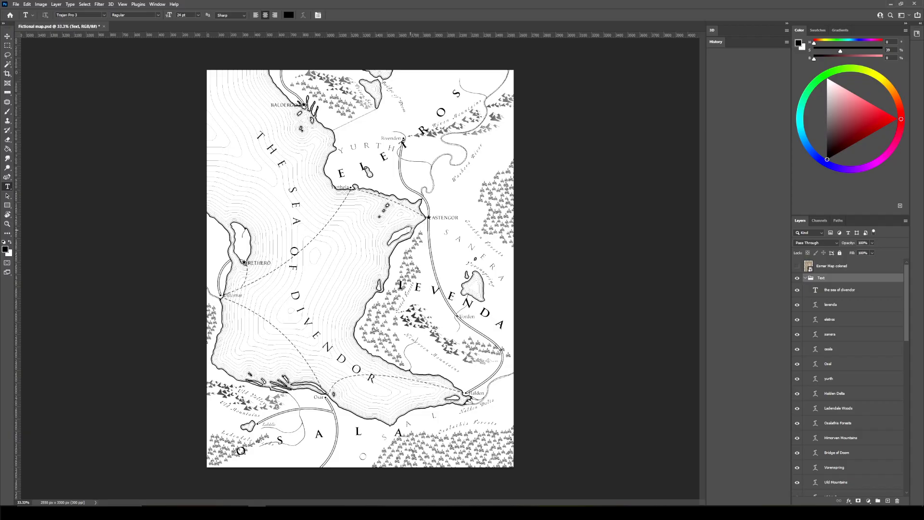
left_click(868, 290)
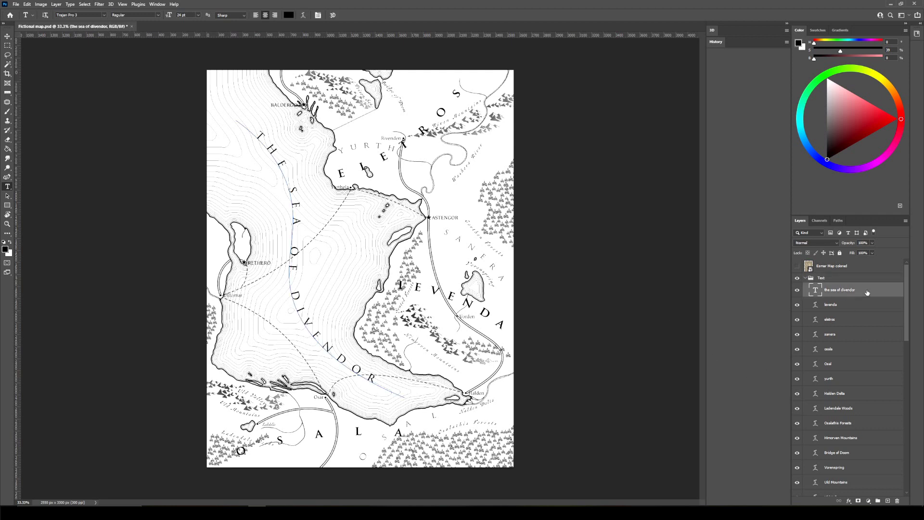
left_click(864, 279)
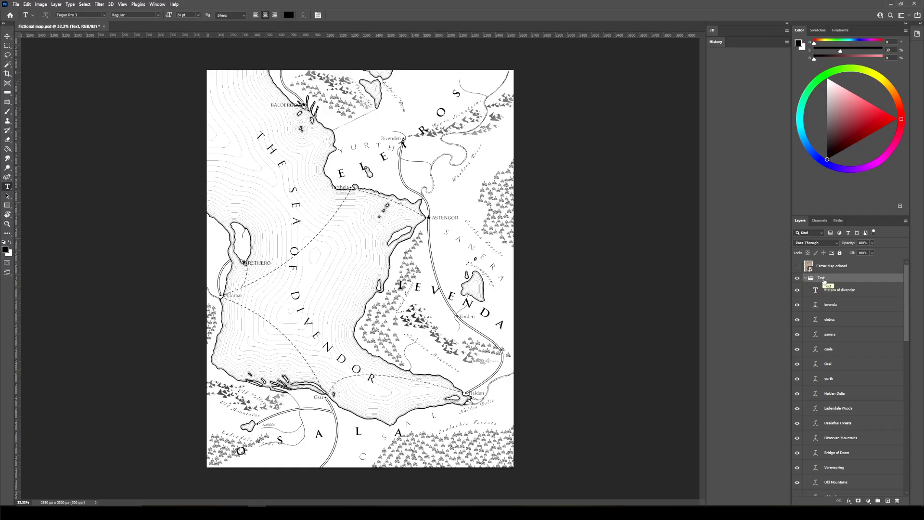
left_click(849, 501)
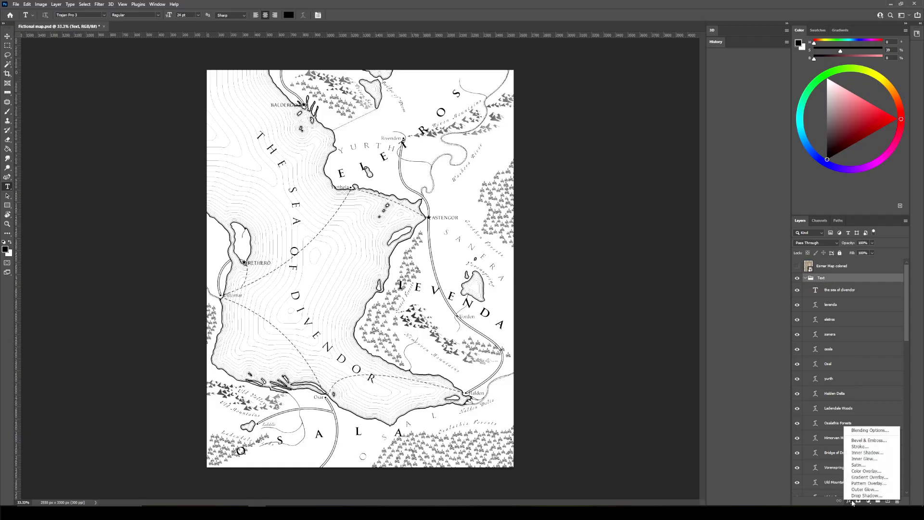
left_click(871, 446)
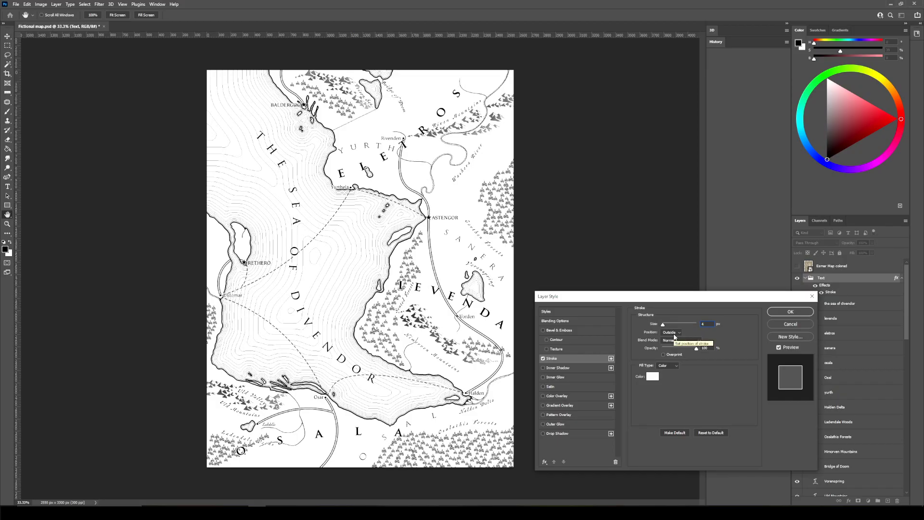
left_click(790, 311)
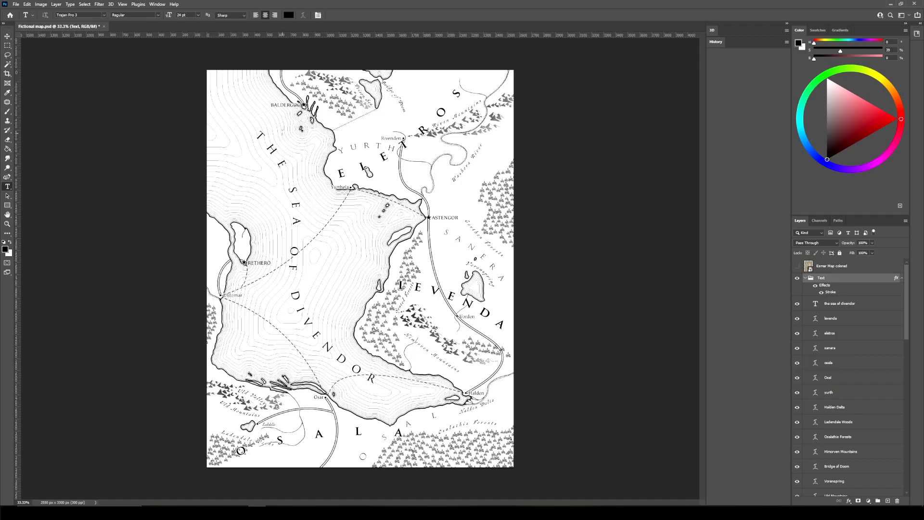